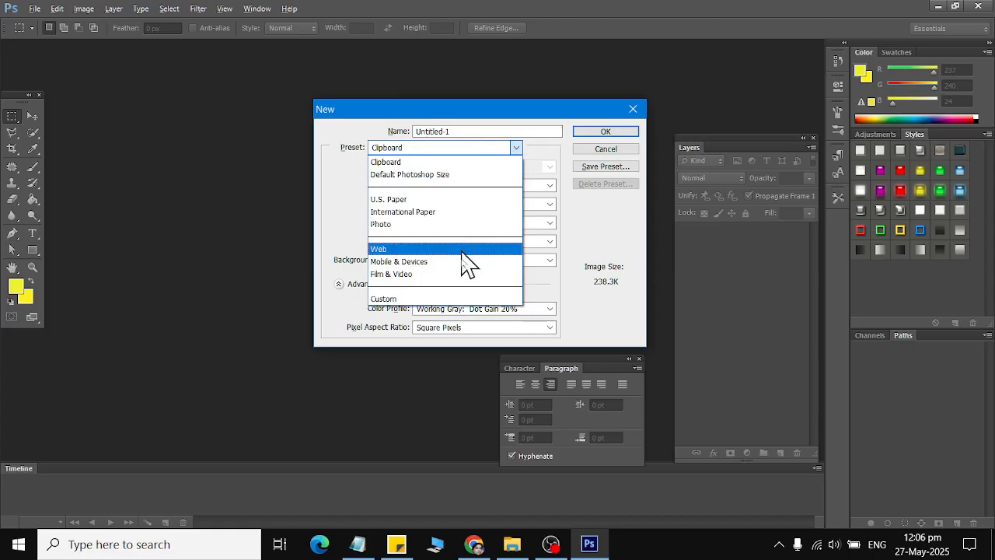
Start a new document from the Web preset.
click(462, 262)
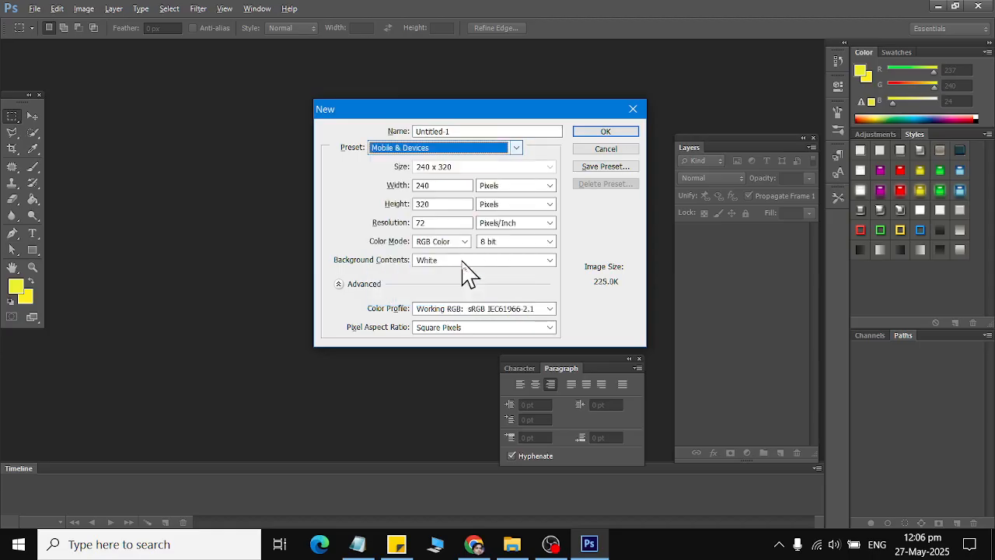
click(470, 169)
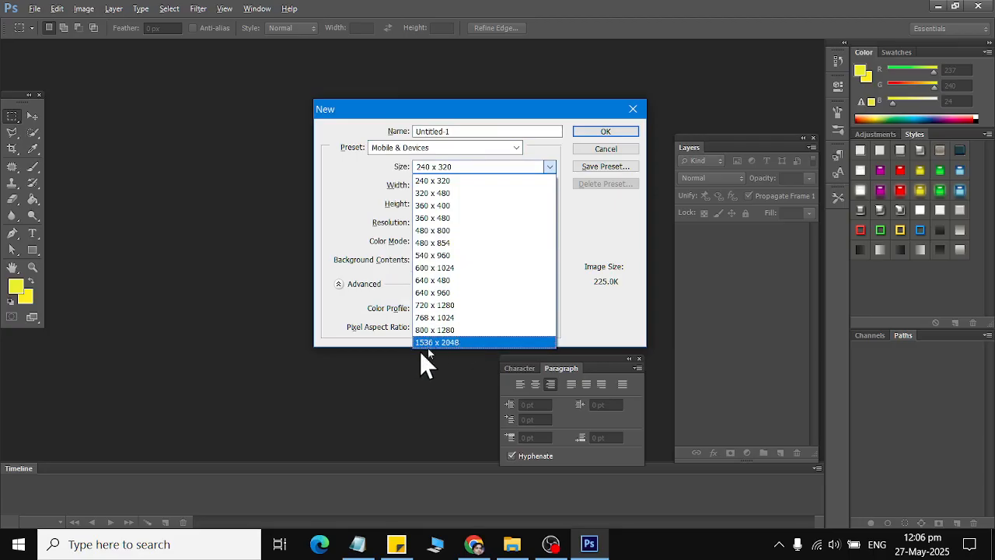
click(432, 148)
click(432, 148)
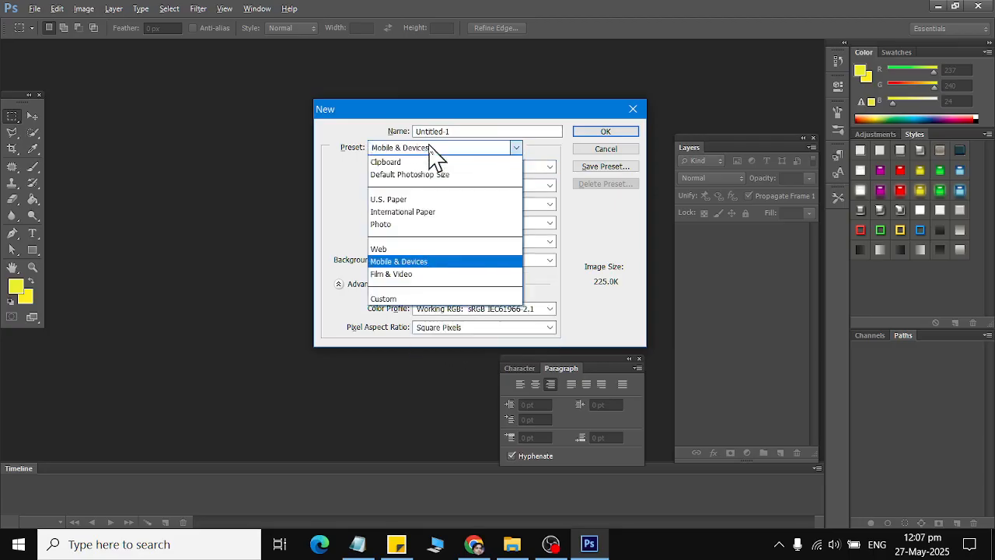
click(427, 249)
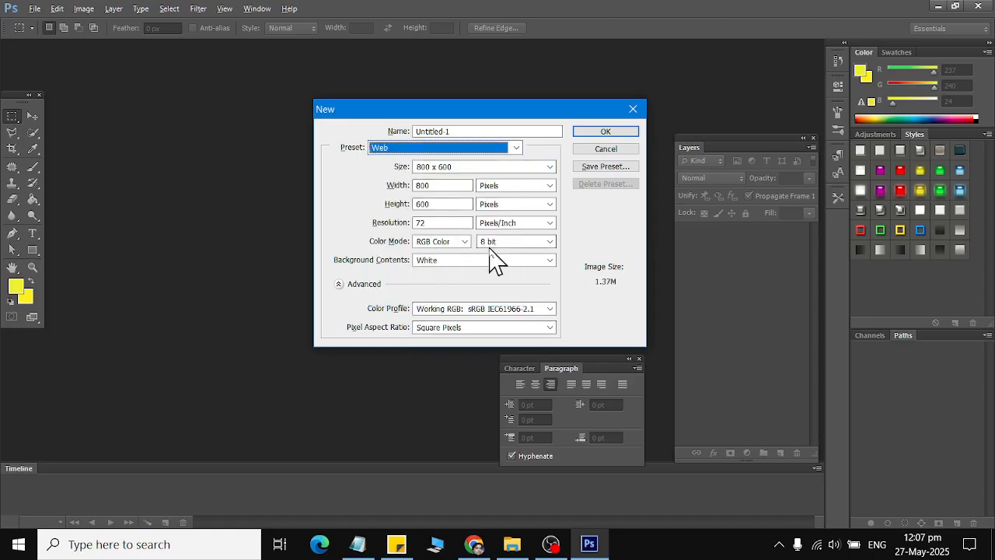
Set width 1000 px, height 400 px and resolution 100 pixels/inch, then create the document.
double_click(442, 185)
text(1000)
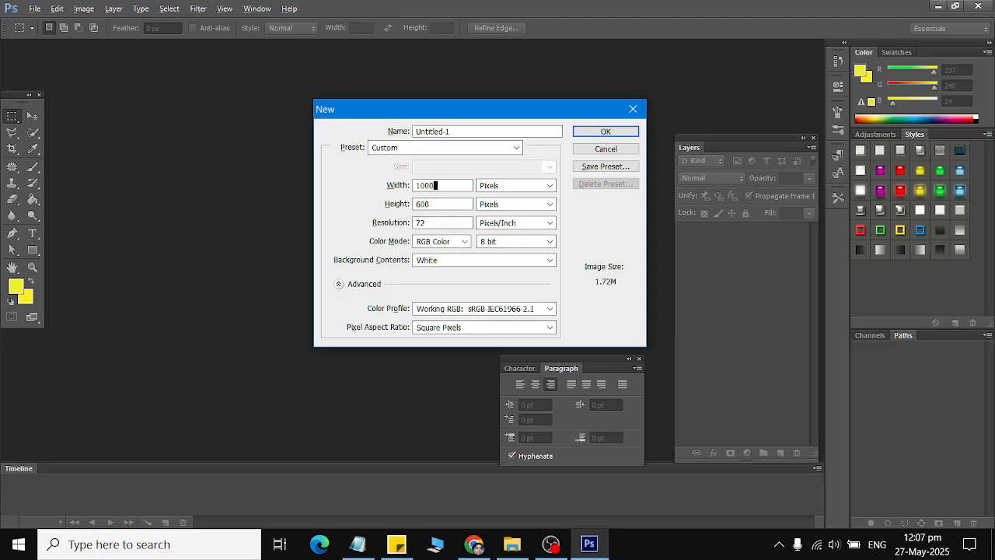
key(Tab)
text(400)
click(447, 185)
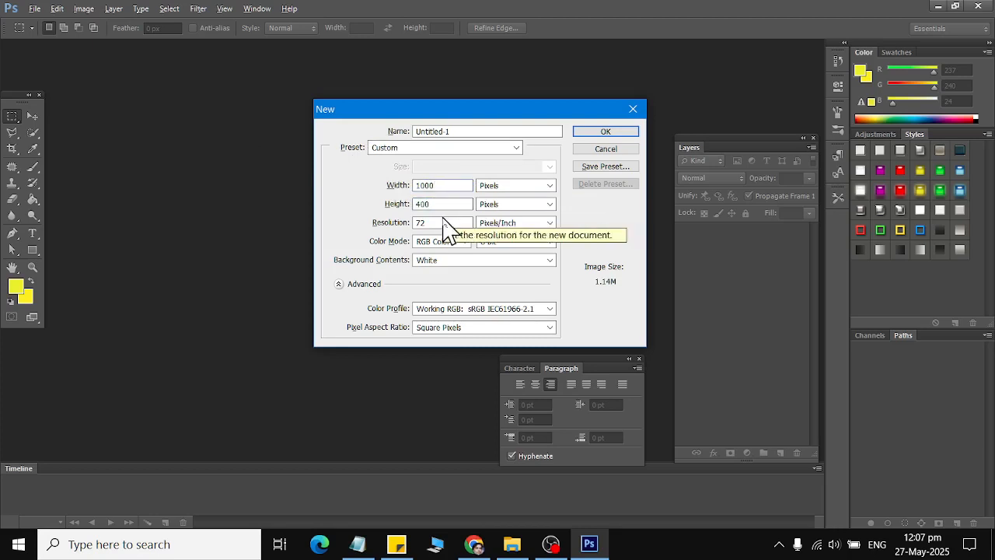
double_click(444, 223)
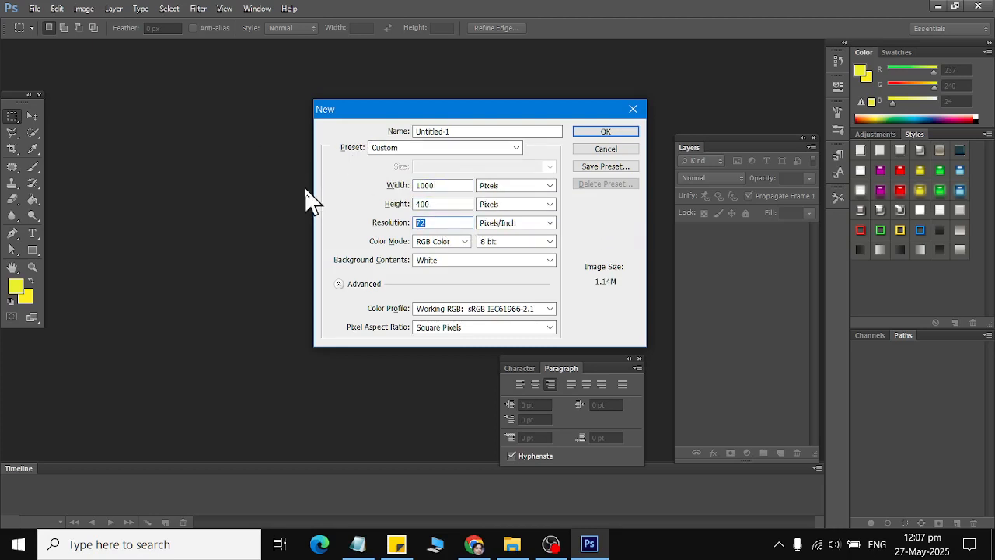
text(100)
key(Return)
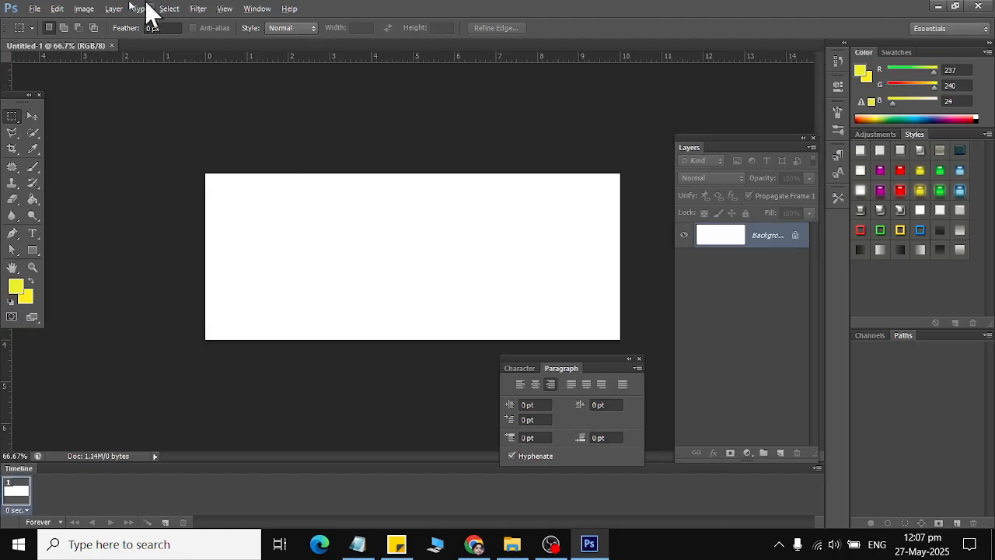
Change the image height to 300 px in Image Size, keeping the width at 1000 px.
click(85, 10)
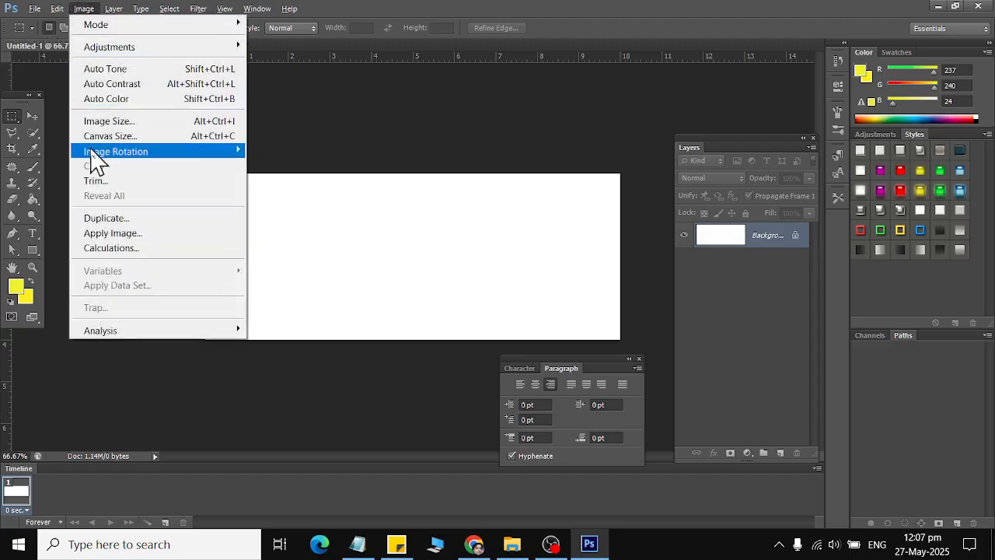
click(163, 122)
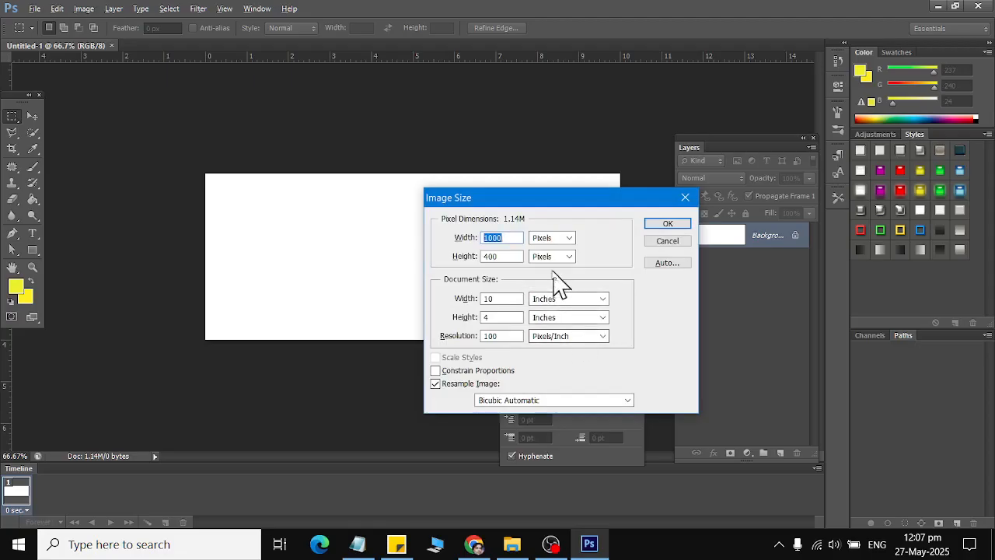
key(Tab)
text(300)
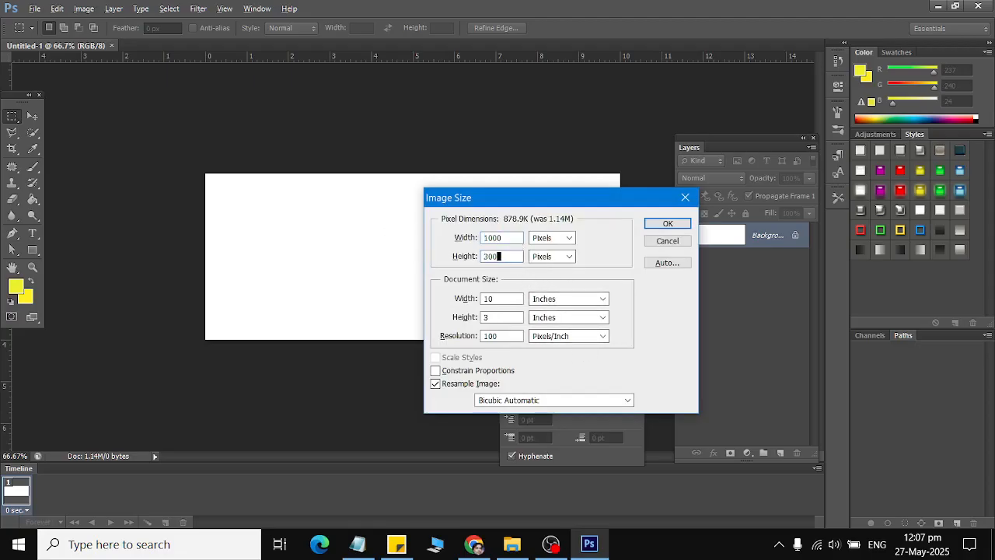
key(Return)
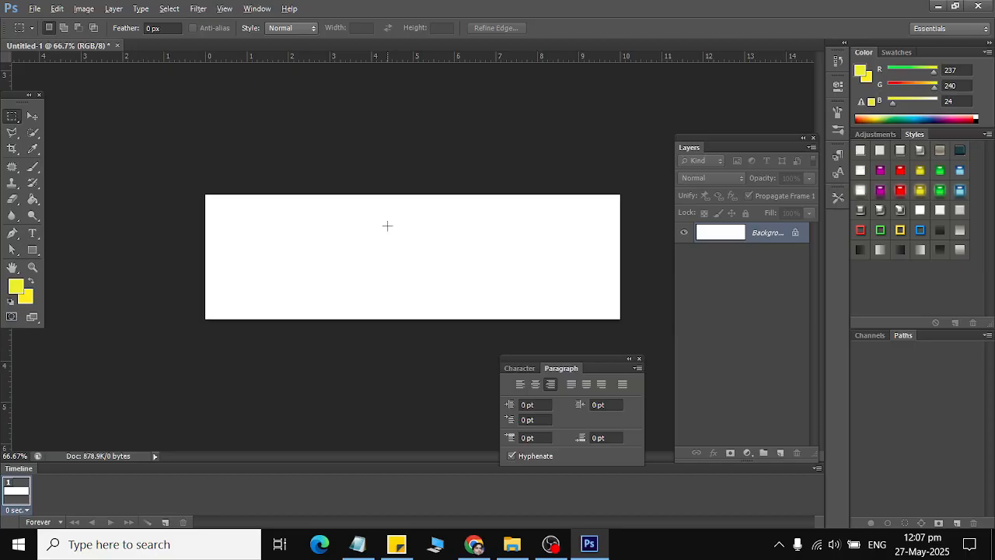
Convert the locked Background into an editable Layer 0 and begin saving under a new name.
double_click(797, 234)
click(601, 174)
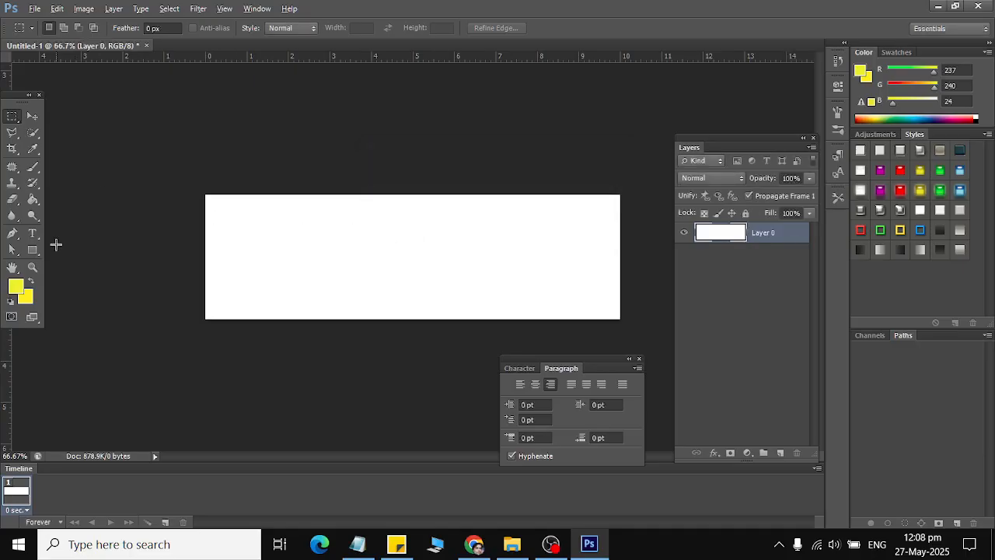
key(ctrl+s)
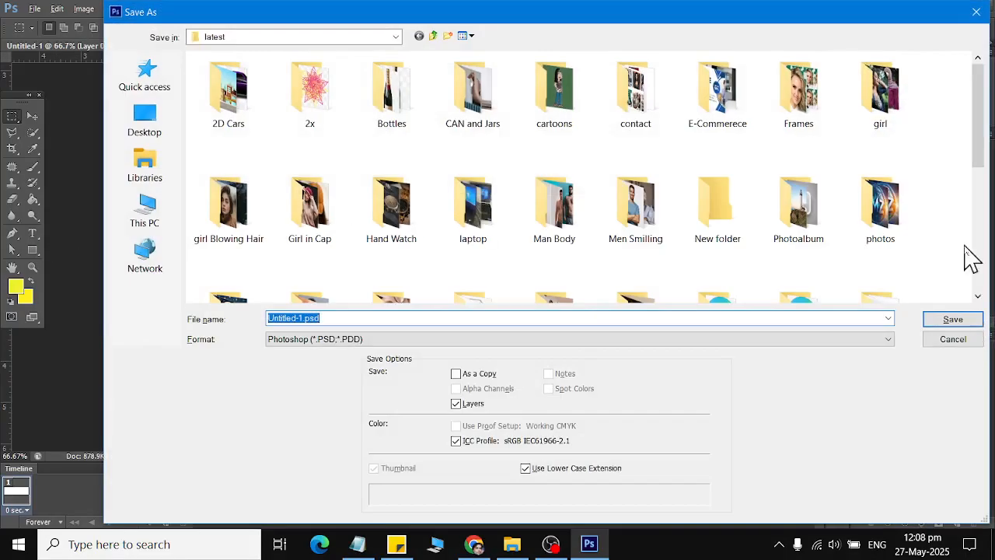
click(177, 167)
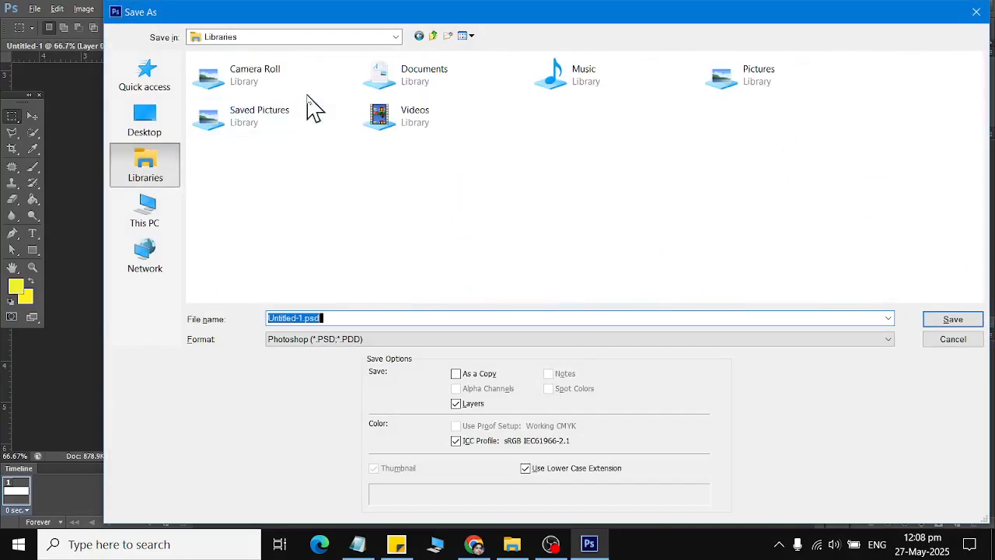
click(404, 93)
double_click(404, 93)
Save into Documents > Ps Files > class folder as 'class 05 School web banner'.
click(294, 39)
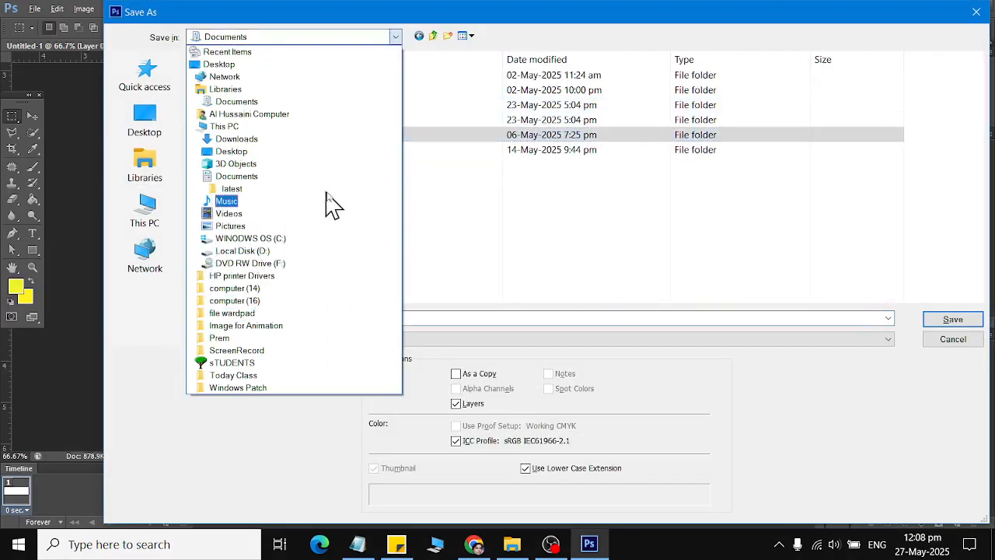
click(332, 177)
click(350, 152)
key(p)
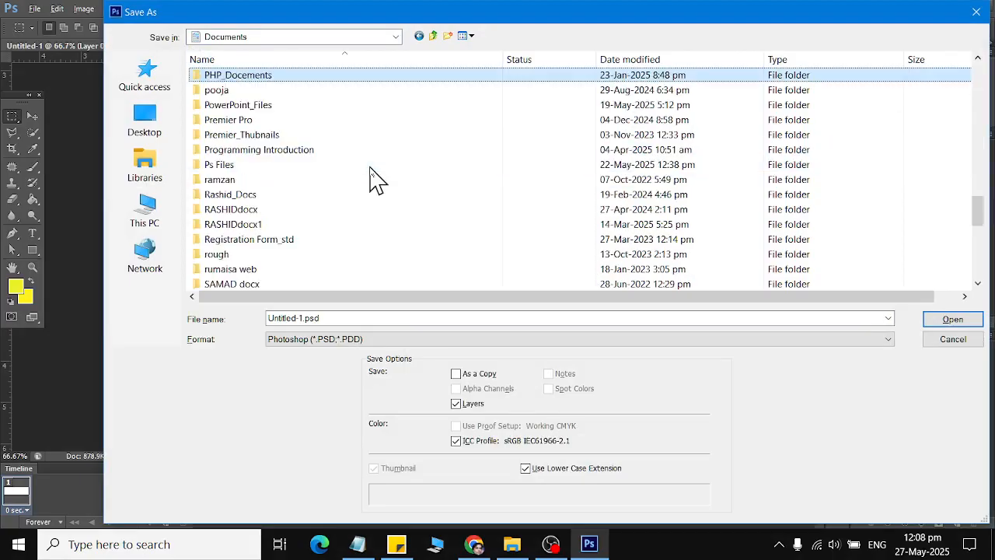
key(Down)
key(Down)
key(Down)
key(Down)
key(Down)
key(Down)
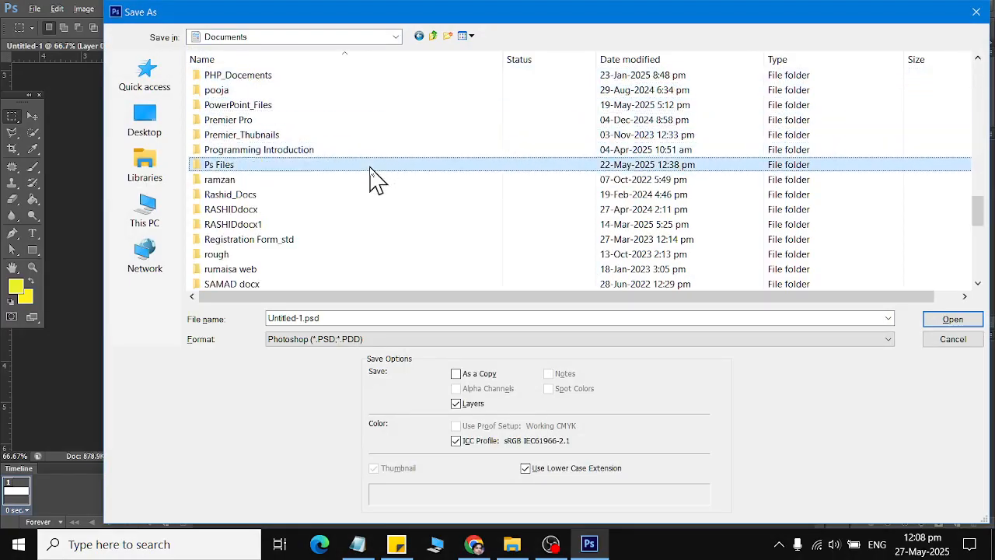
key(Return)
text(ps)
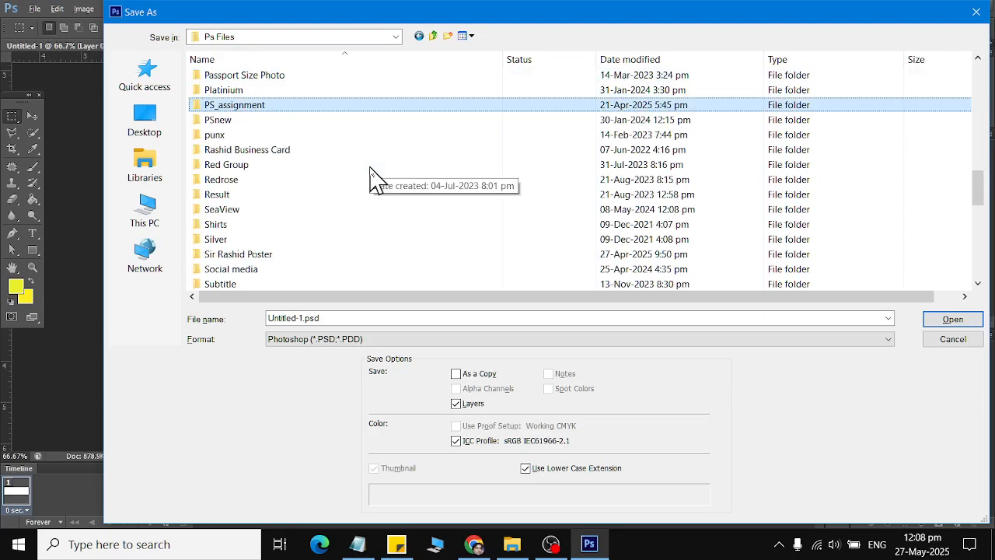
text(flo)
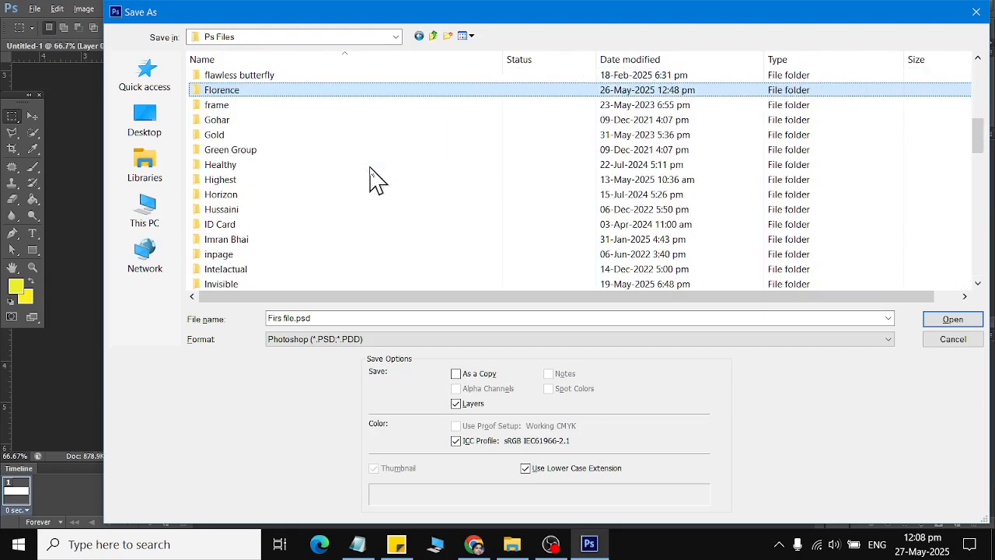
key(Return)
text(class 05)
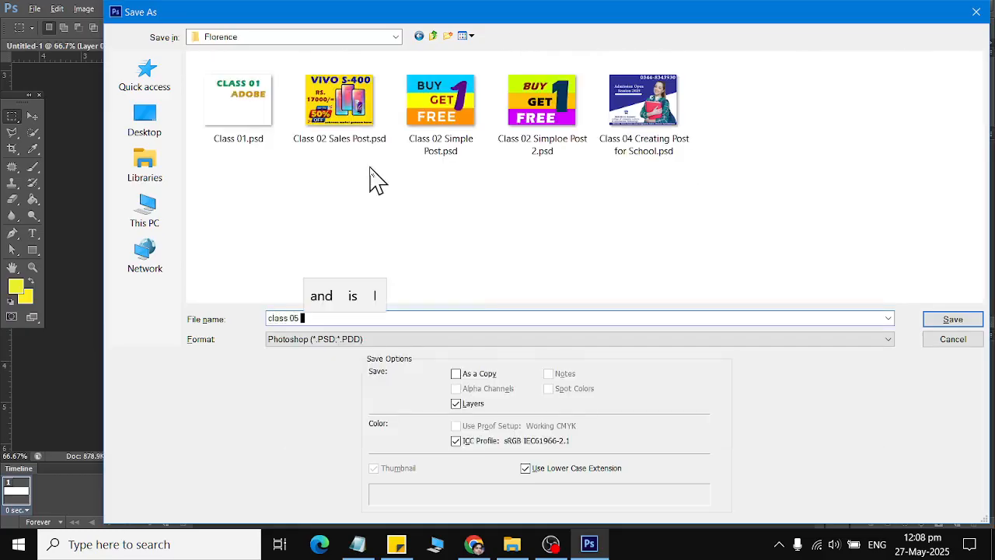
text( S)
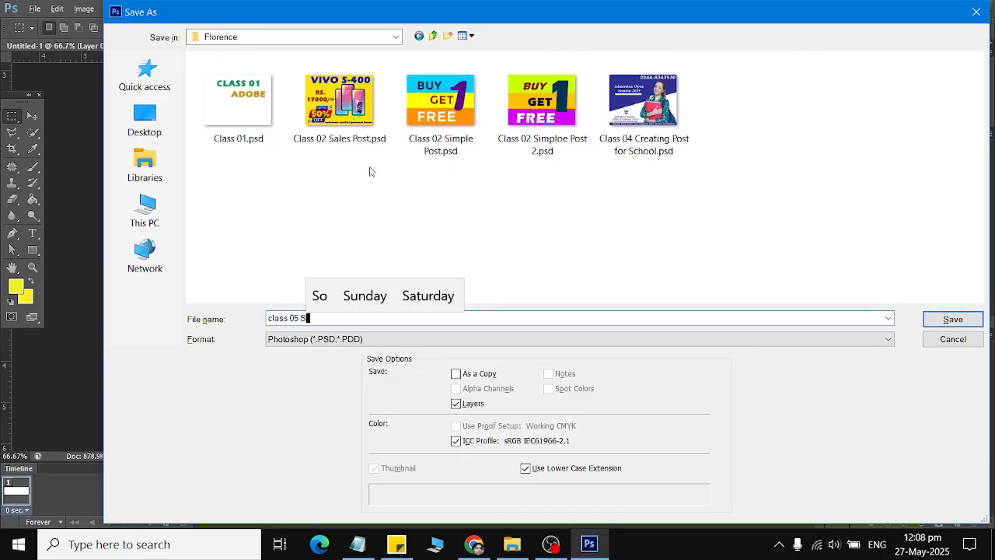
text(chool web site)
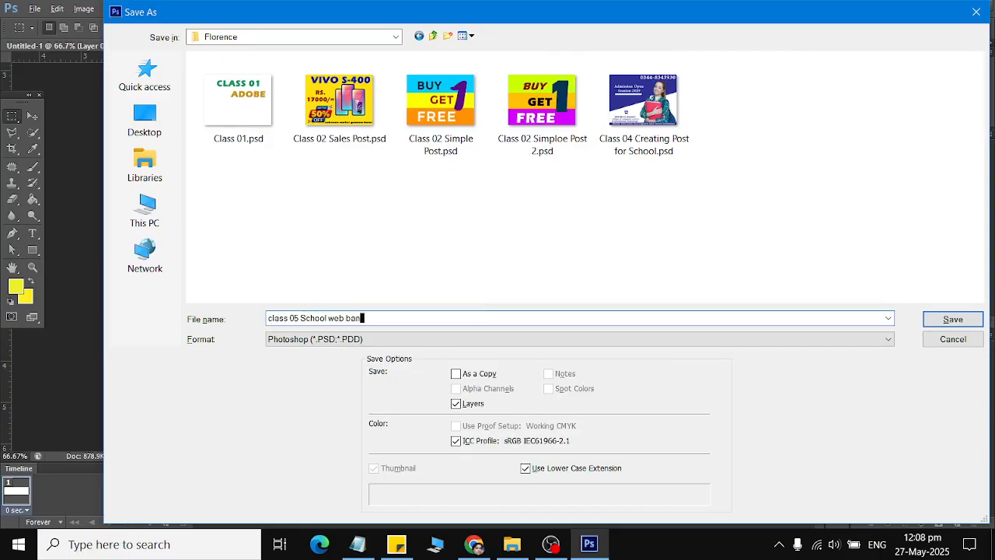
key(Return)
key(Return)
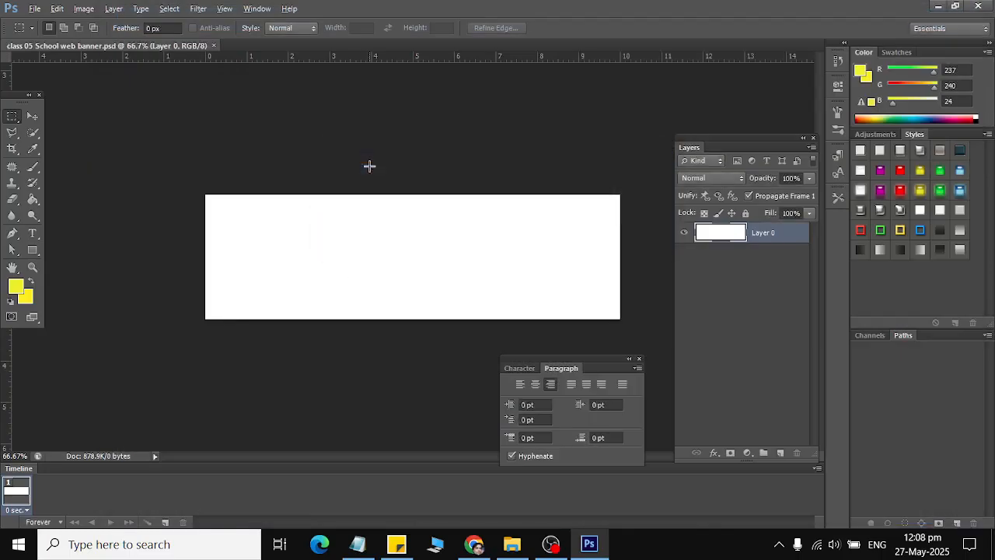
Draw a thin outlined rectangle and begin enlarging and repositioning it with Free Transform.
click(34, 250)
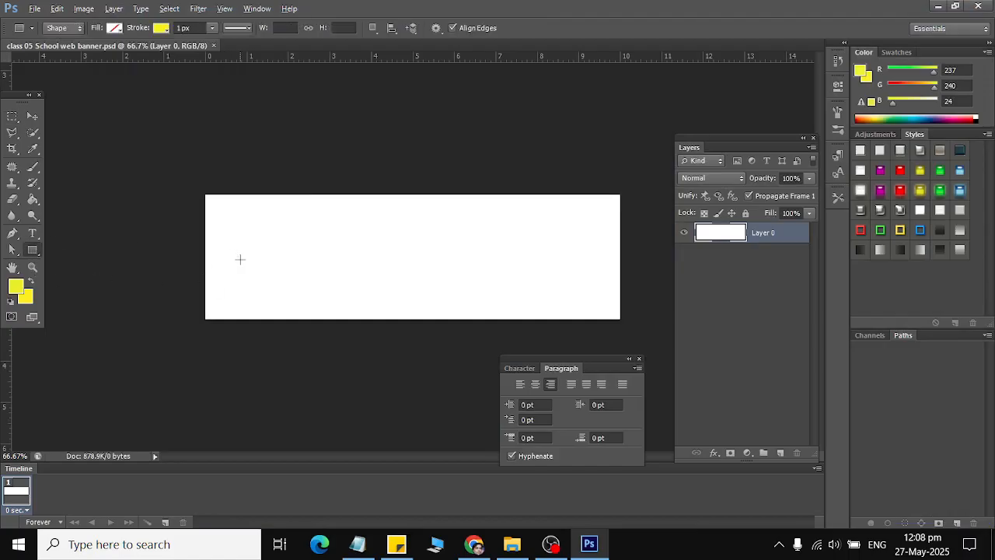
drag(256, 272, 285, 271)
key(ctrl+t)
key(ctrl+0)
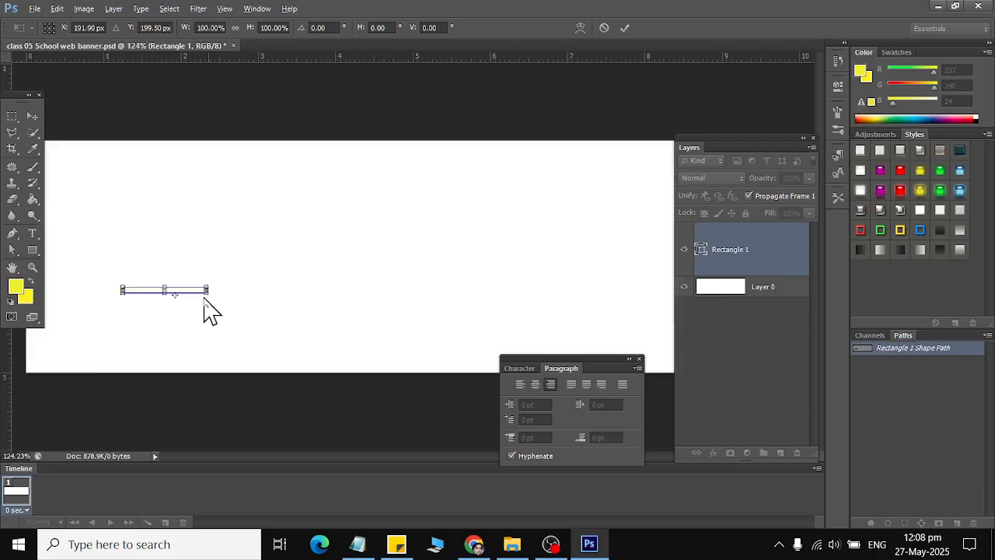
drag(211, 295, 291, 360)
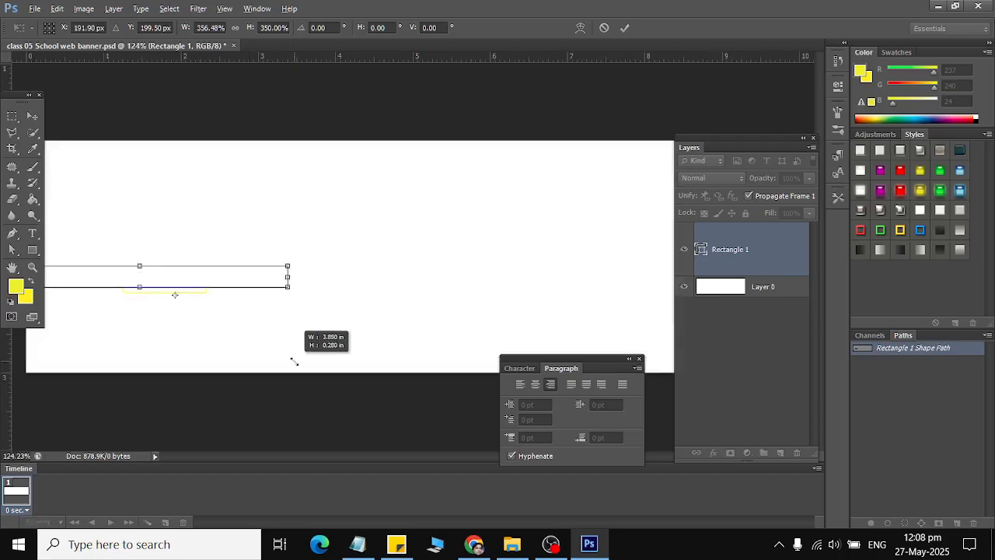
drag(198, 283, 341, 208)
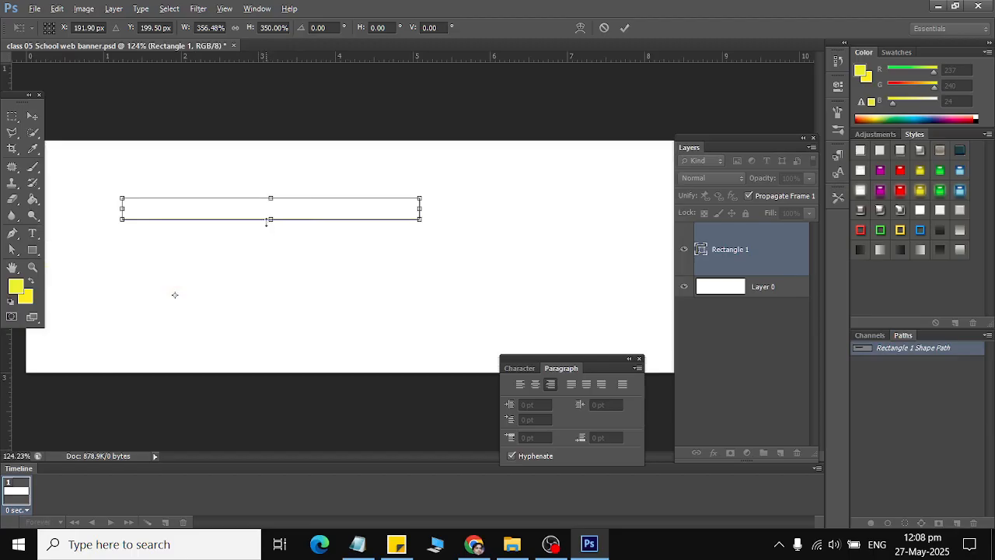
Adjust the rectangle's height and position, widen it across most of the banner, and apply.
drag(267, 220, 269, 261)
drag(309, 235, 304, 272)
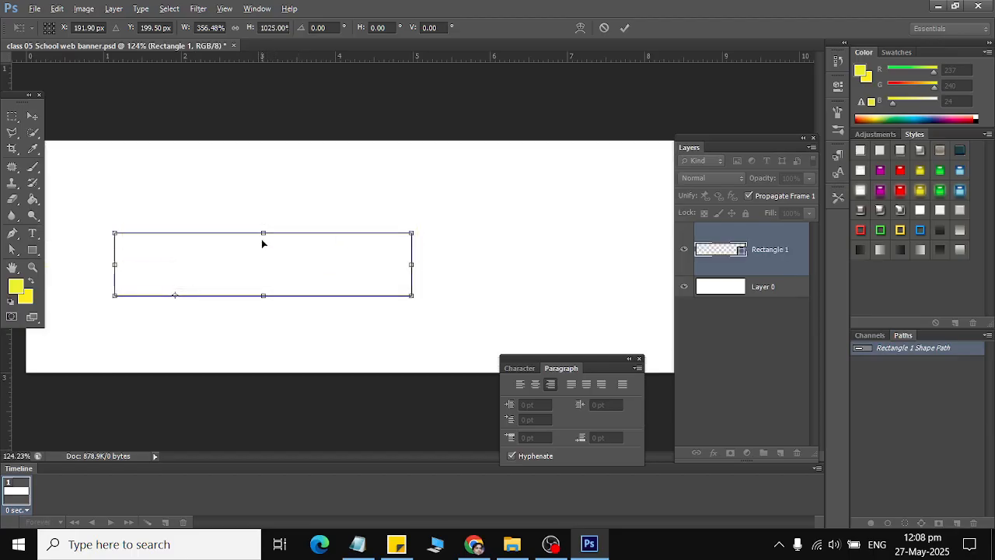
drag(263, 234, 263, 227)
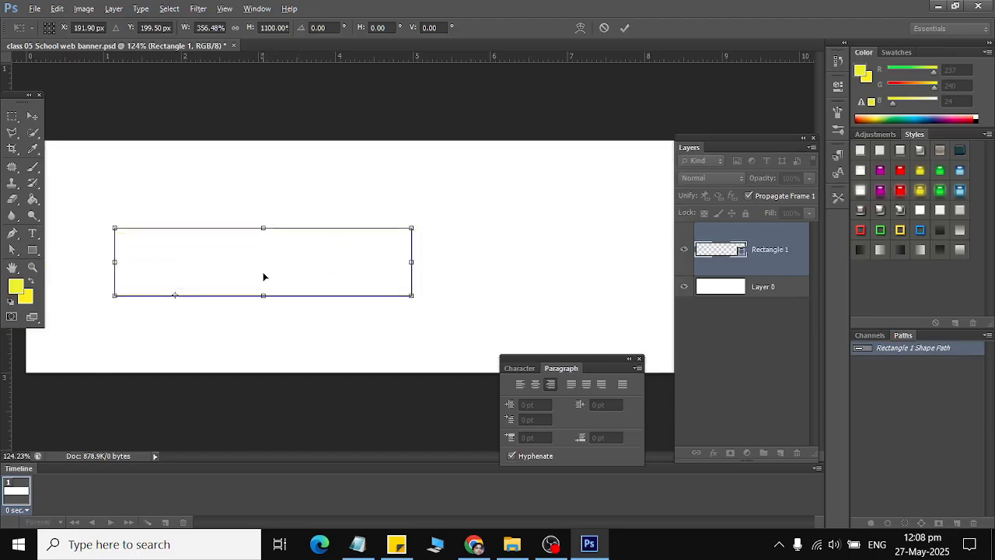
drag(407, 262, 608, 262)
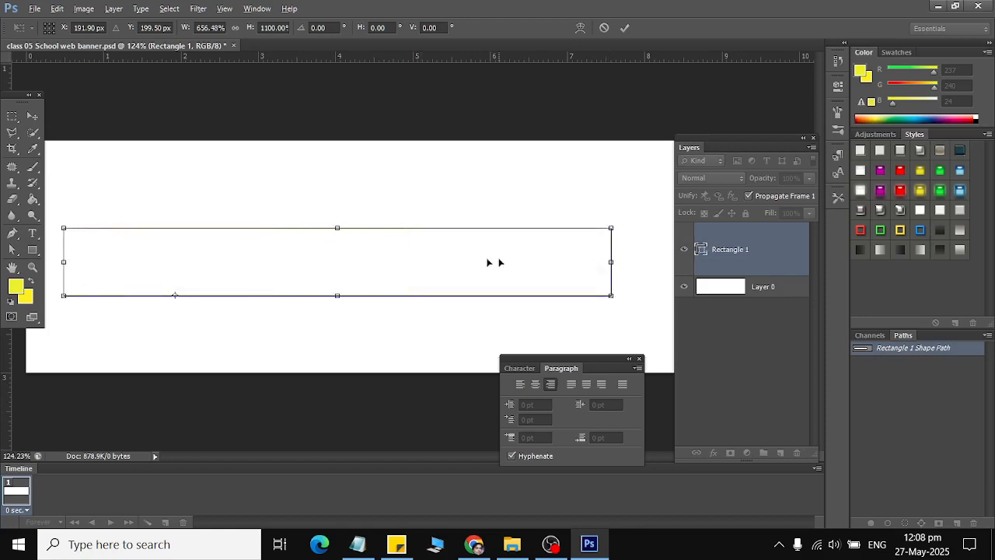
click(33, 117)
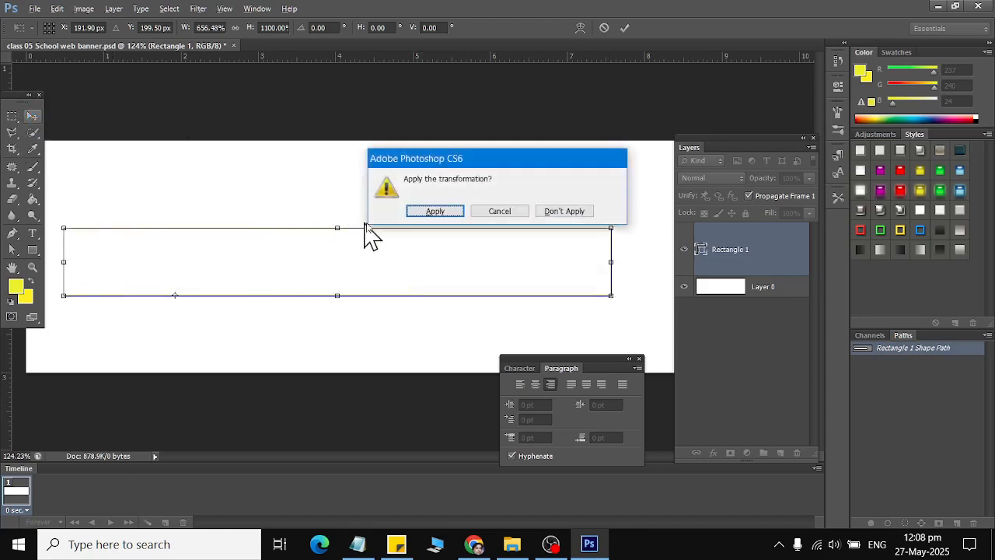
click(424, 212)
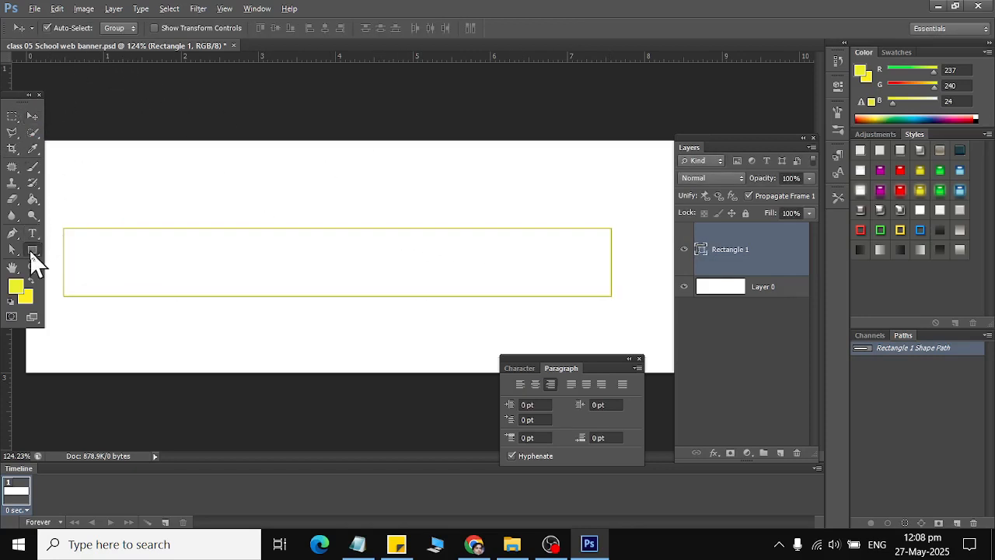
click(33, 250)
click(114, 28)
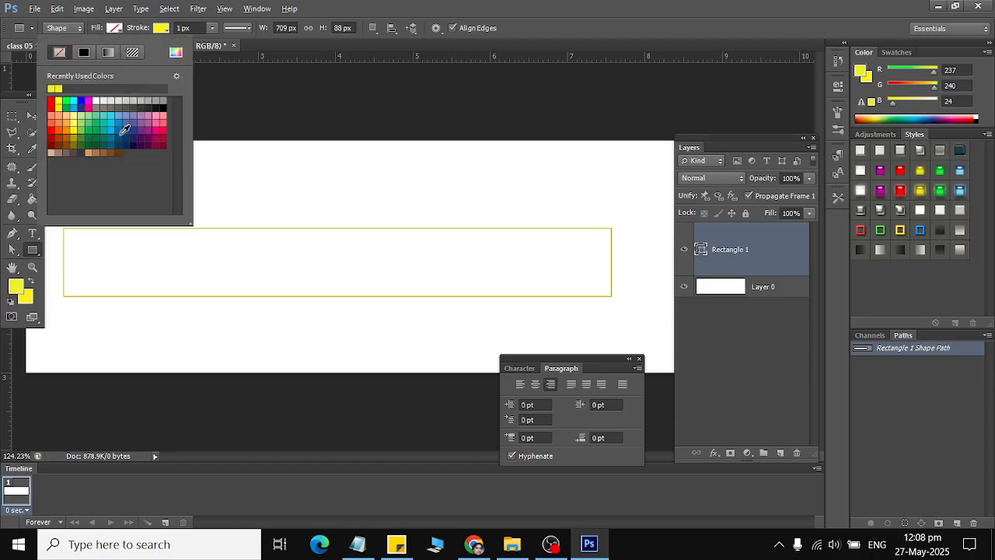
Set the rectangle's fill colour to navy blue.
click(95, 100)
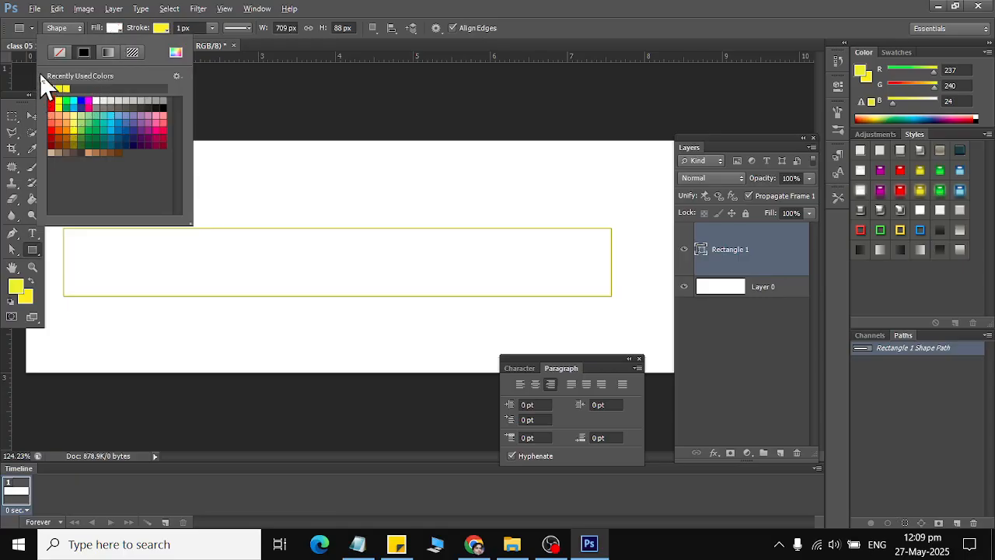
click(127, 138)
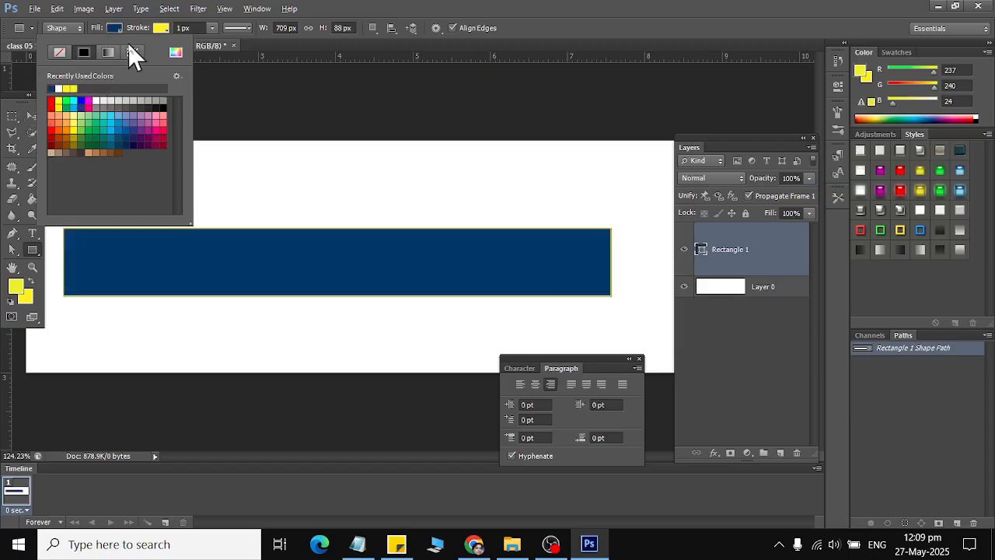
click(159, 31)
click(161, 30)
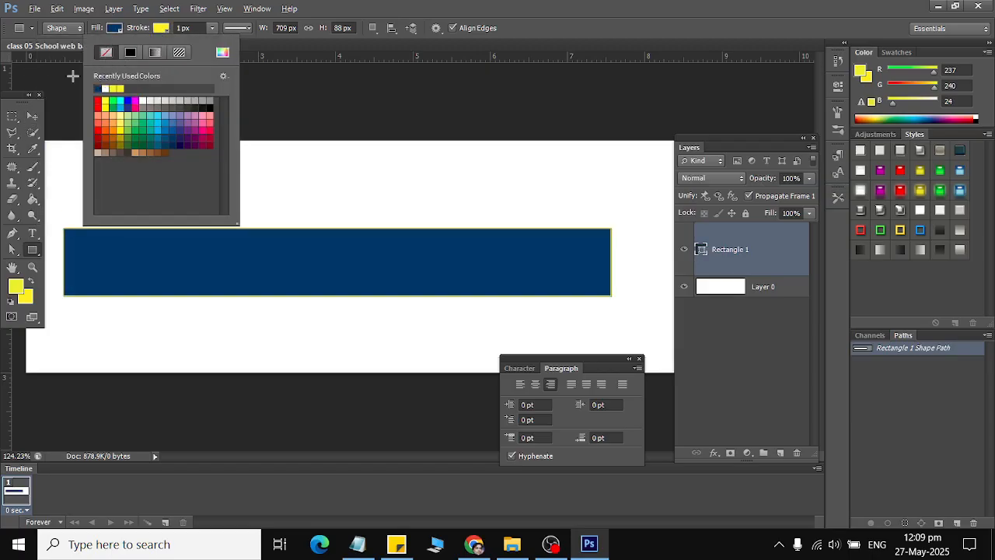
click(32, 115)
Move the navy rectangle up to the top of the banner.
drag(211, 245, 204, 161)
scroll(367, 244, down, 3)
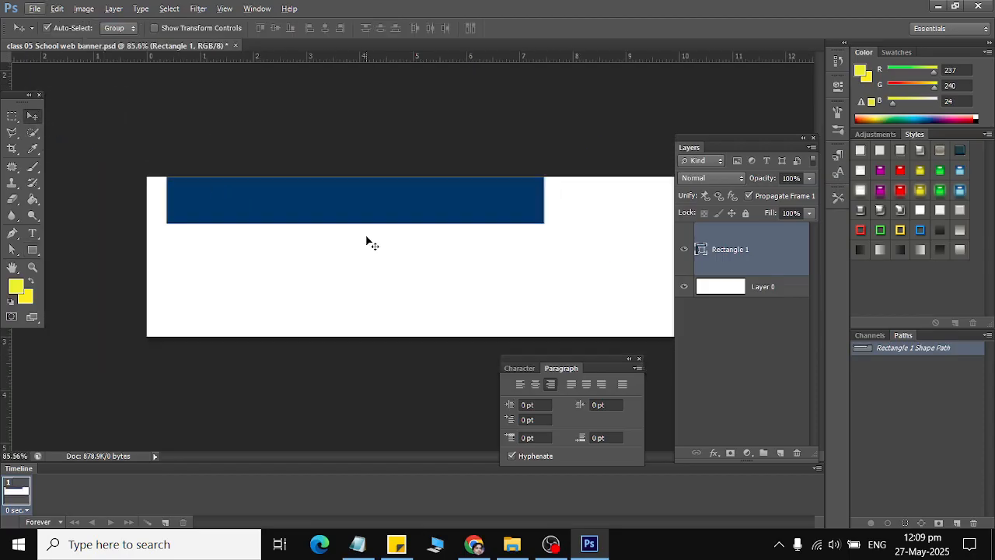
key(t)
key(alt+t)
key(Escape)
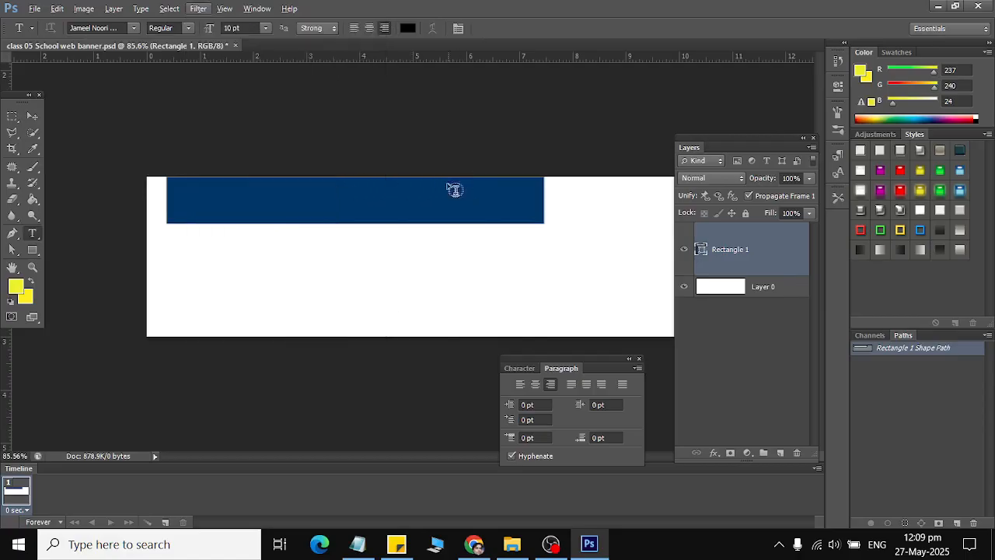
click(31, 115)
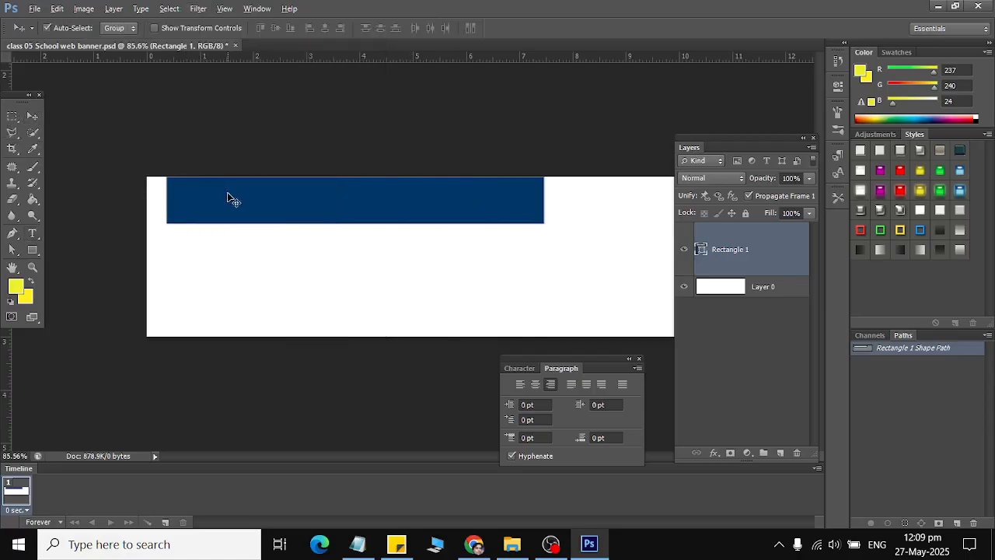
Stretch the navy bar to the banner's full width, make it taller, and apply.
key(ctrl+t)
scroll(475, 230, down, 1)
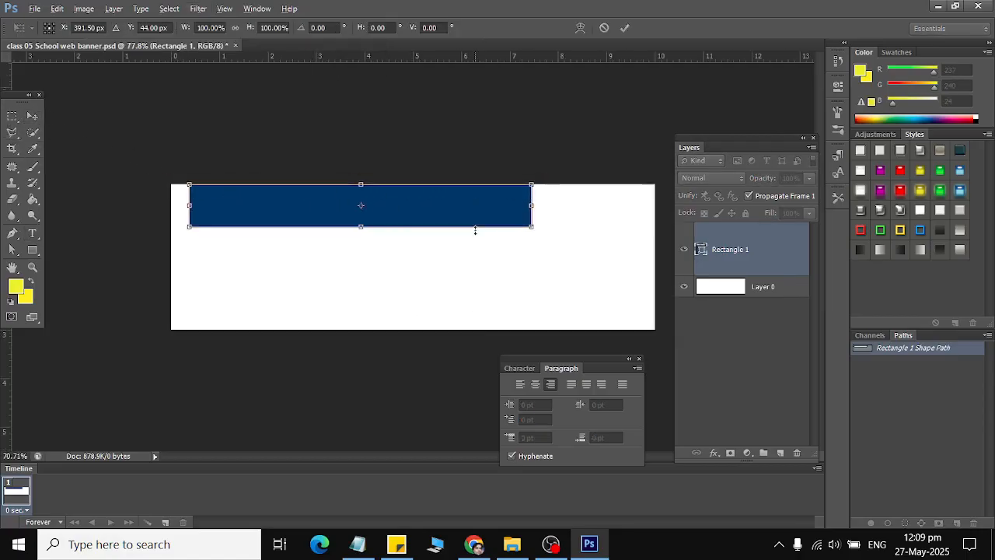
drag(521, 210, 572, 208)
drag(506, 218, 544, 217)
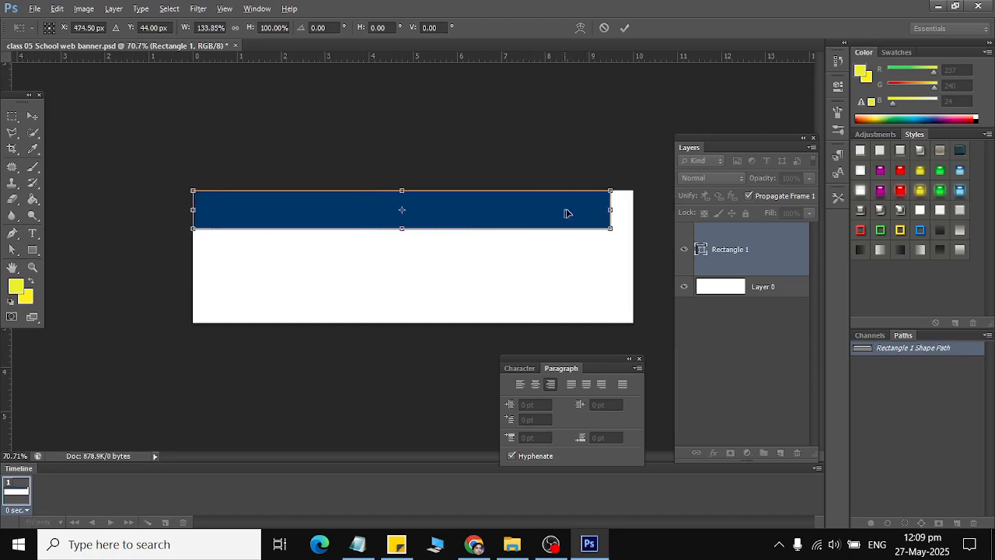
drag(611, 208, 633, 210)
drag(411, 232, 414, 249)
click(33, 115)
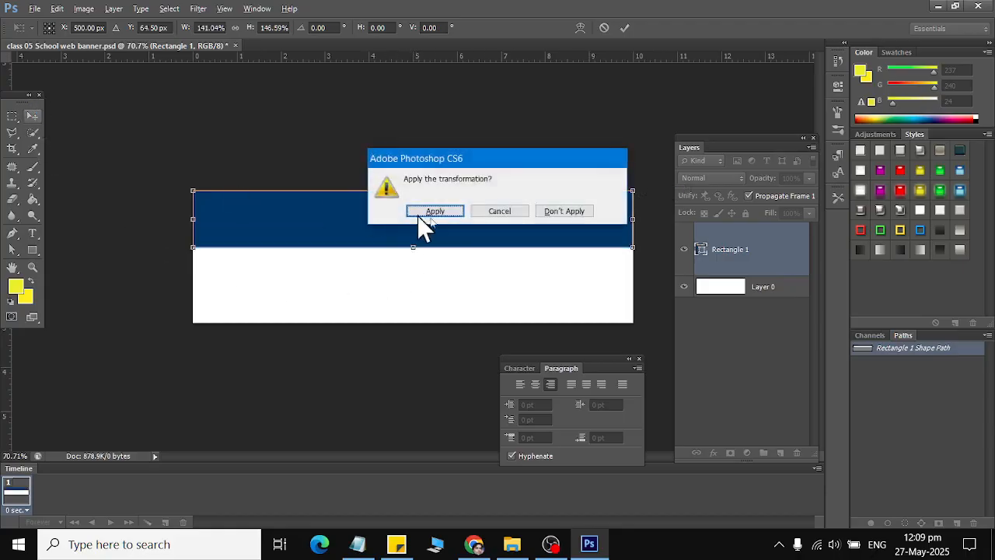
click(435, 212)
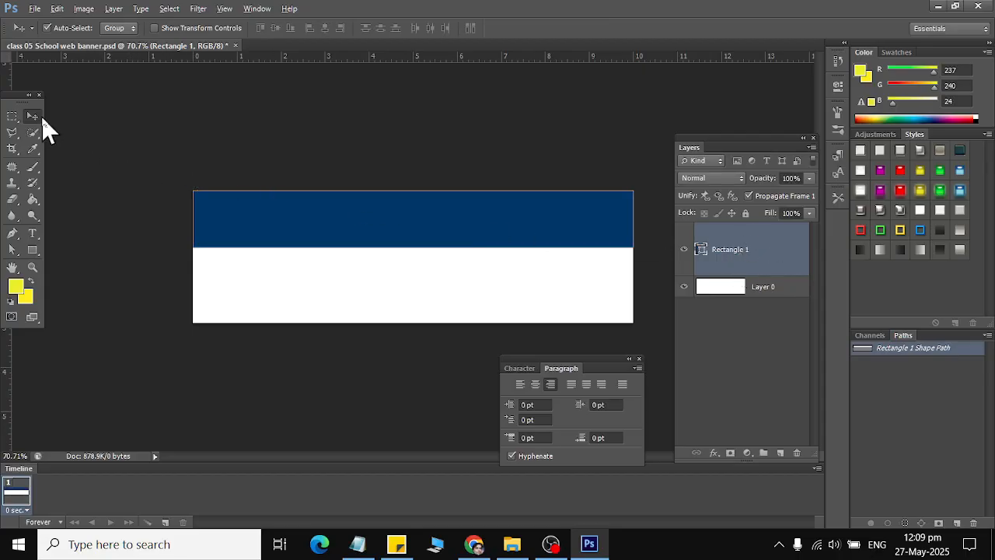
Duplicate the navy bar with Ctrl+J, move the copy to the bottom, and shorten it.
key(ctrl+j)
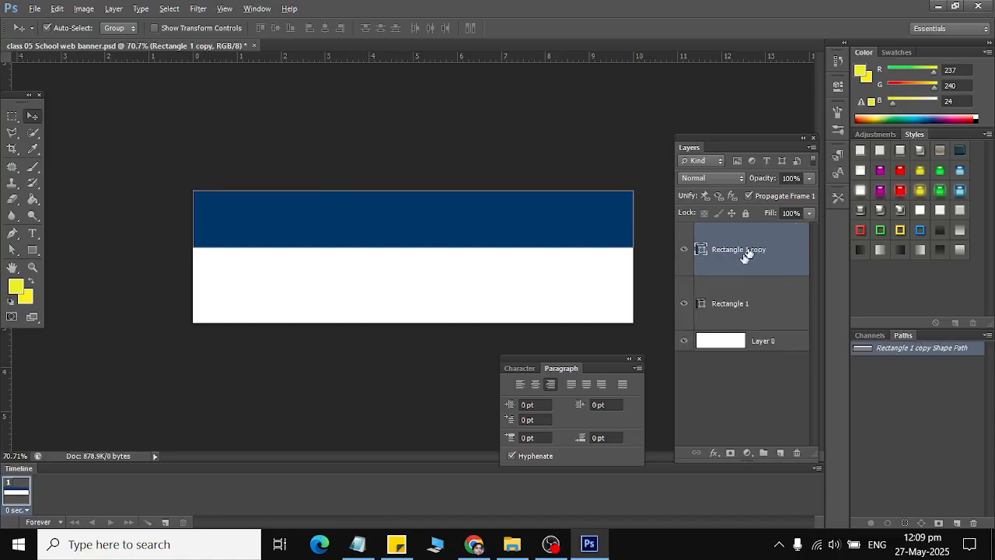
drag(307, 234, 324, 313)
key(ctrl+t)
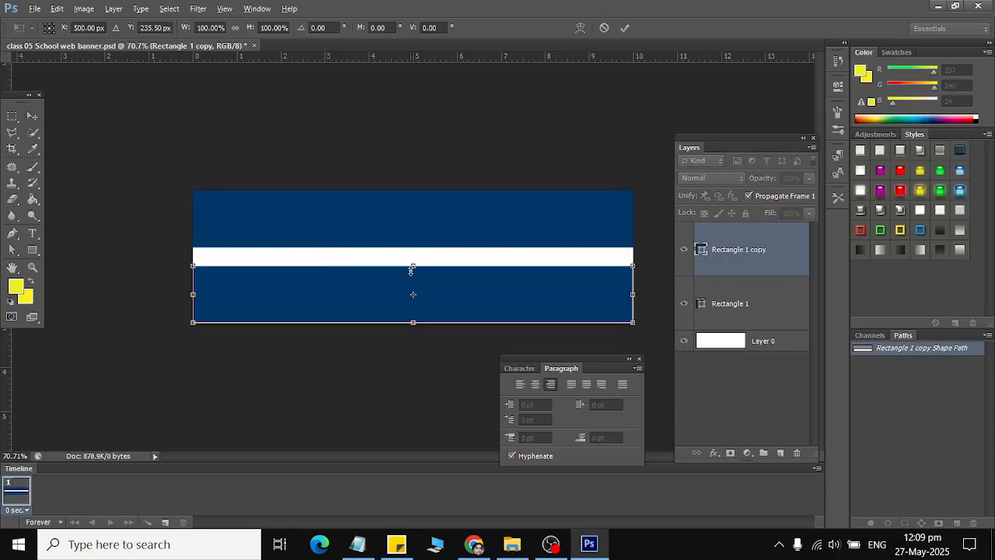
drag(412, 269, 413, 295)
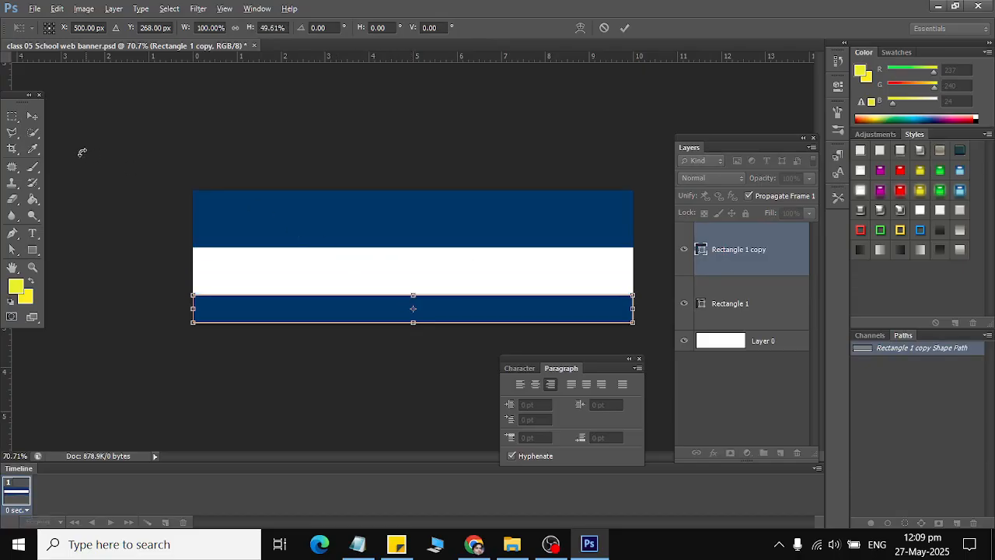
click(32, 117)
click(436, 209)
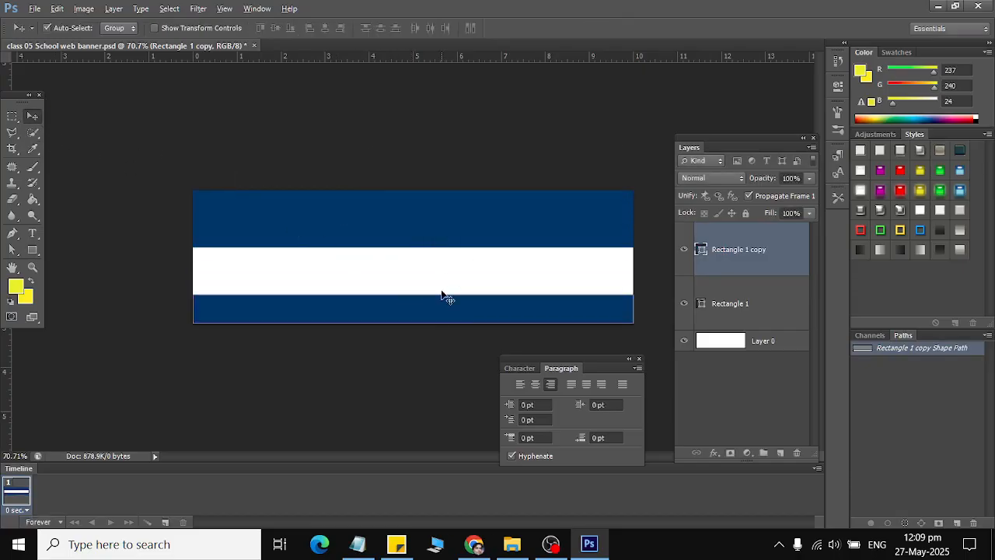
Raise the bottom bar's top edge slightly and apply the new height.
key(ctrl+t)
drag(413, 295, 413, 283)
click(32, 115)
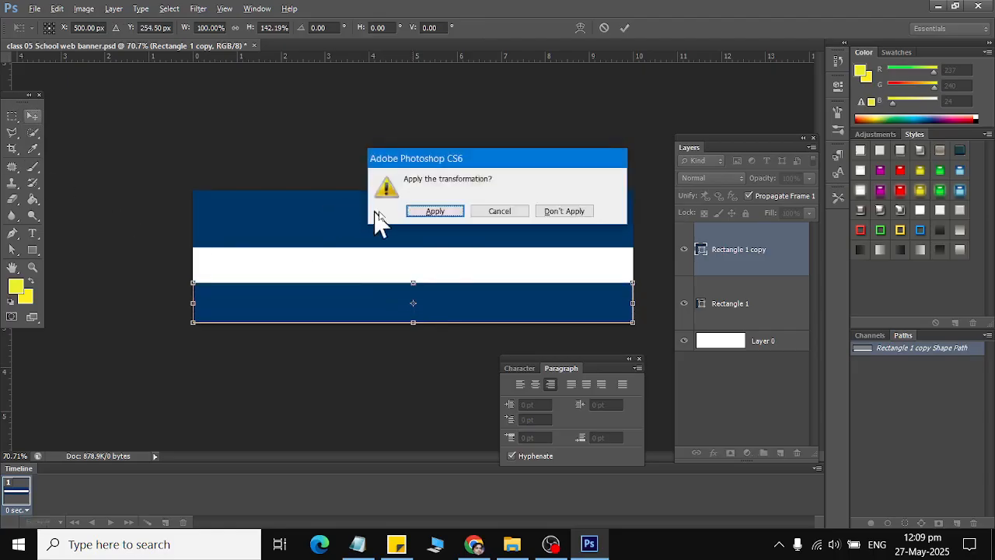
click(431, 211)
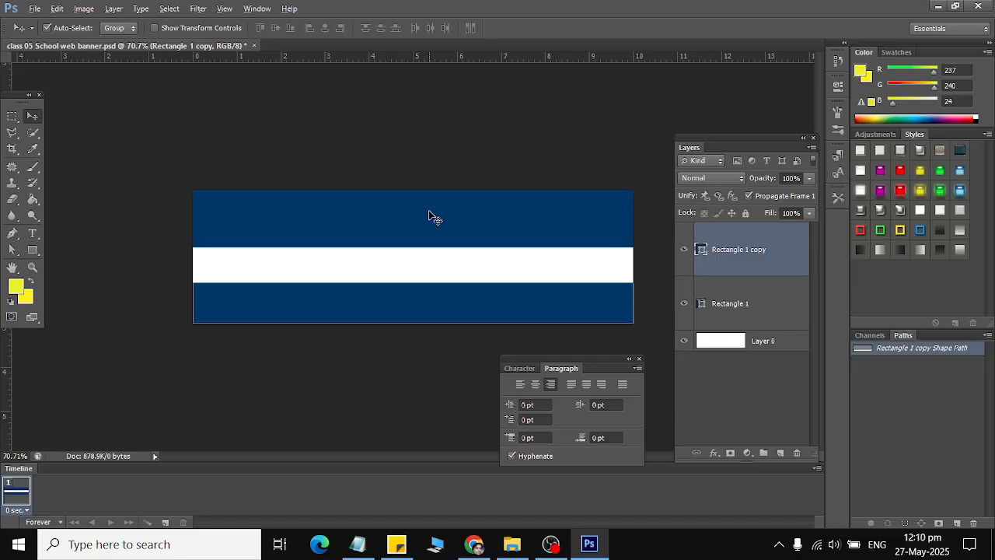
click(36, 251)
right_click(37, 250)
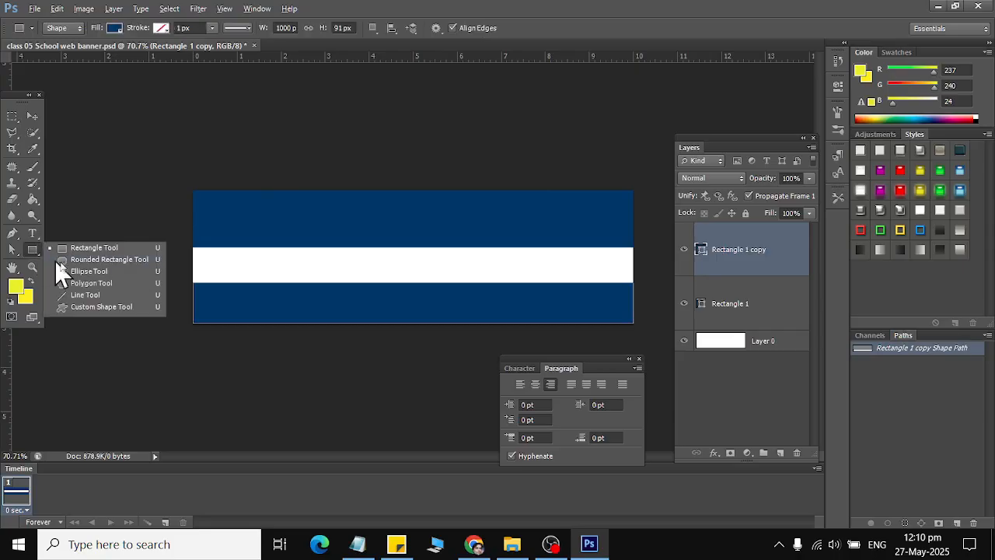
click(87, 271)
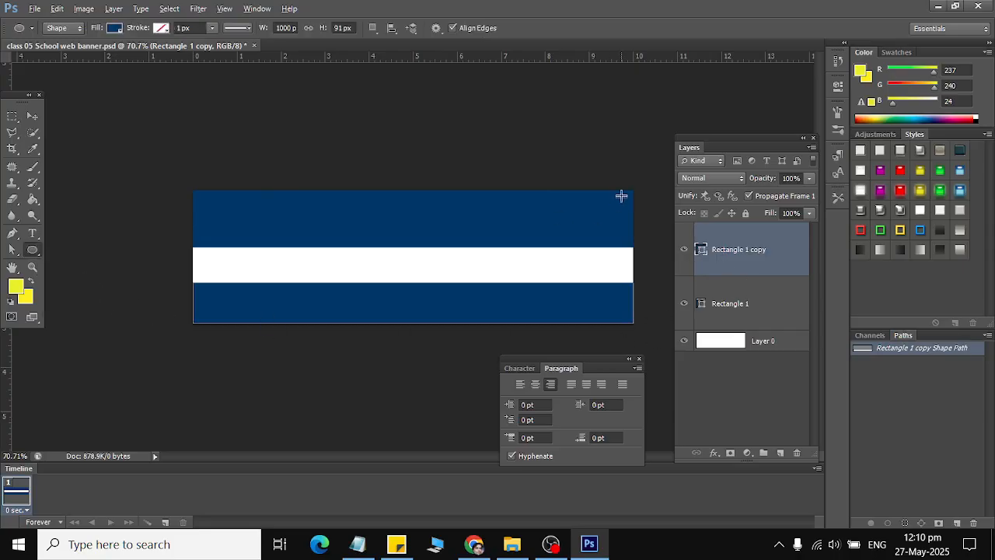
drag(634, 191, 487, 340)
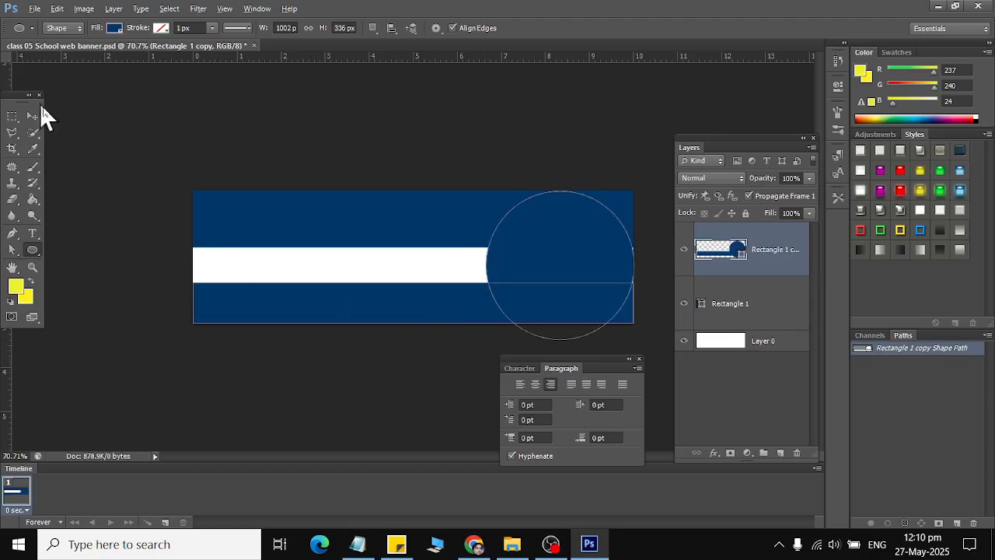
key(v)
drag(612, 274, 615, 276)
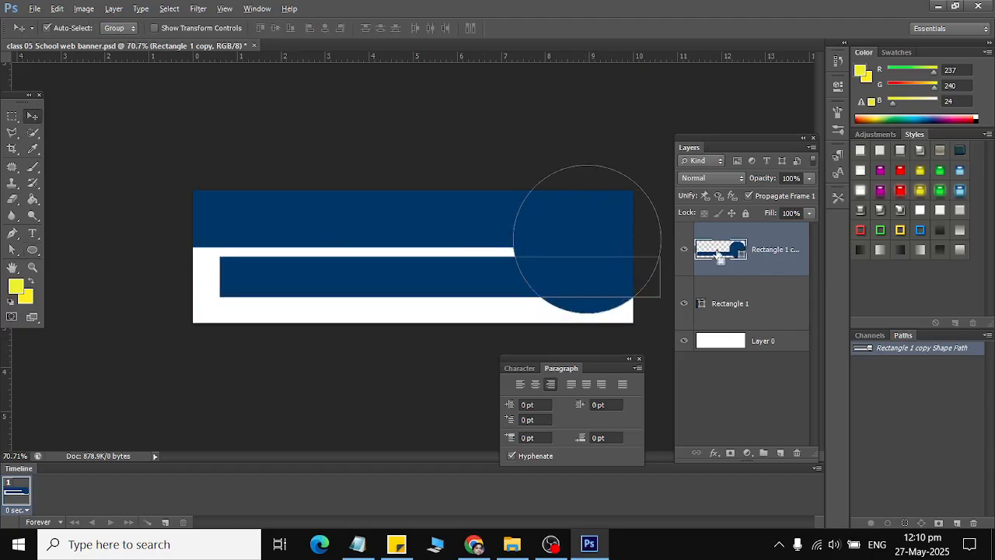
key(ctrl+z)
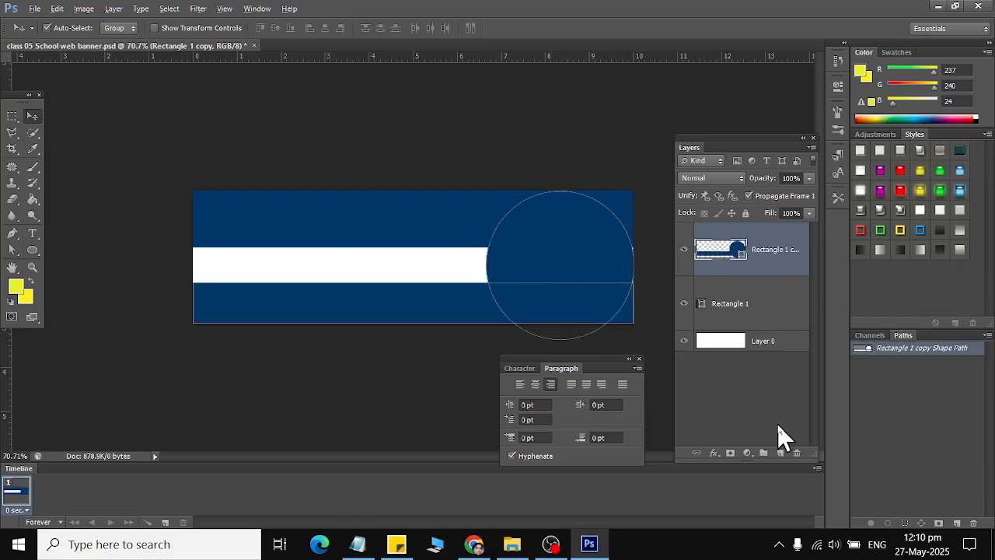
key(ctrl+alt+z)
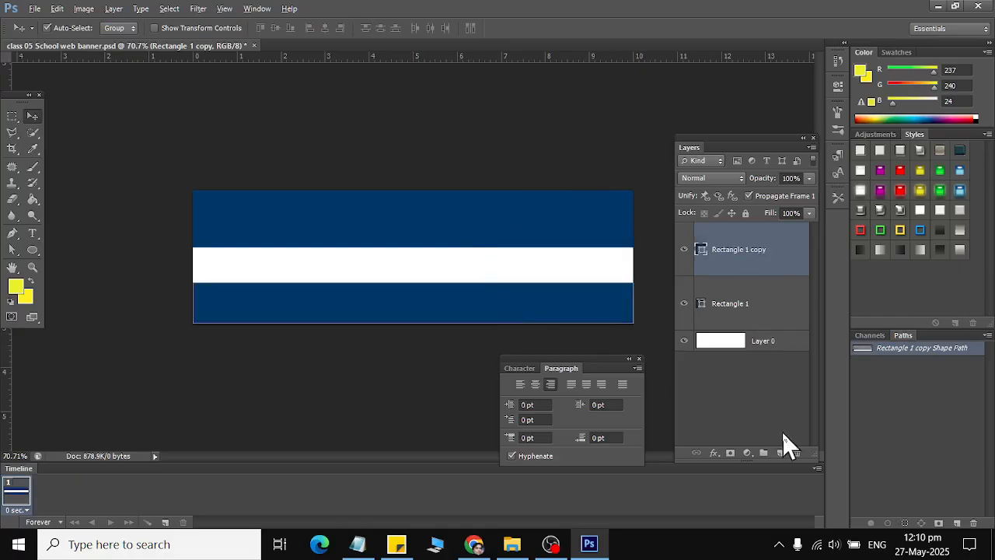
Add a new layer and draw a 380 px circle at the banner's top-right.
click(781, 452)
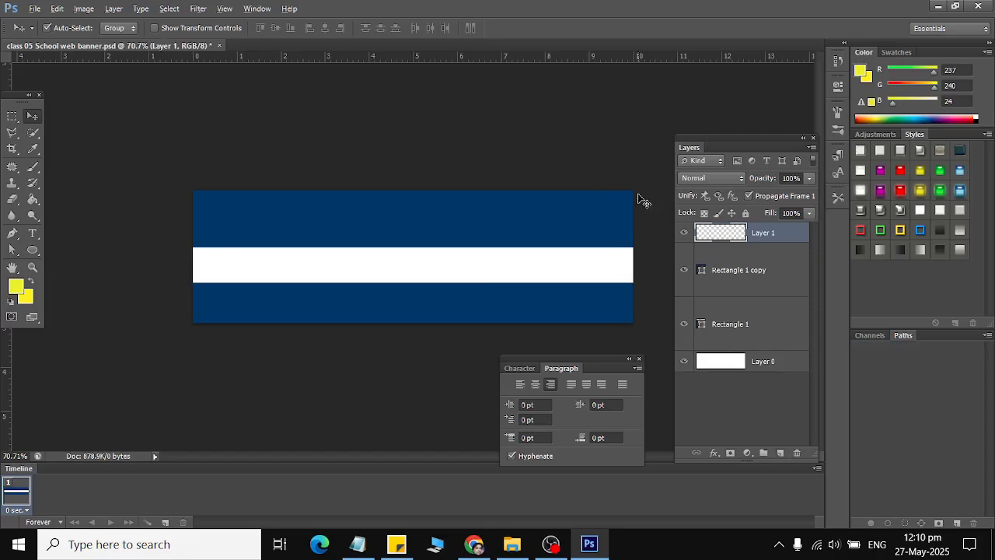
click(33, 250)
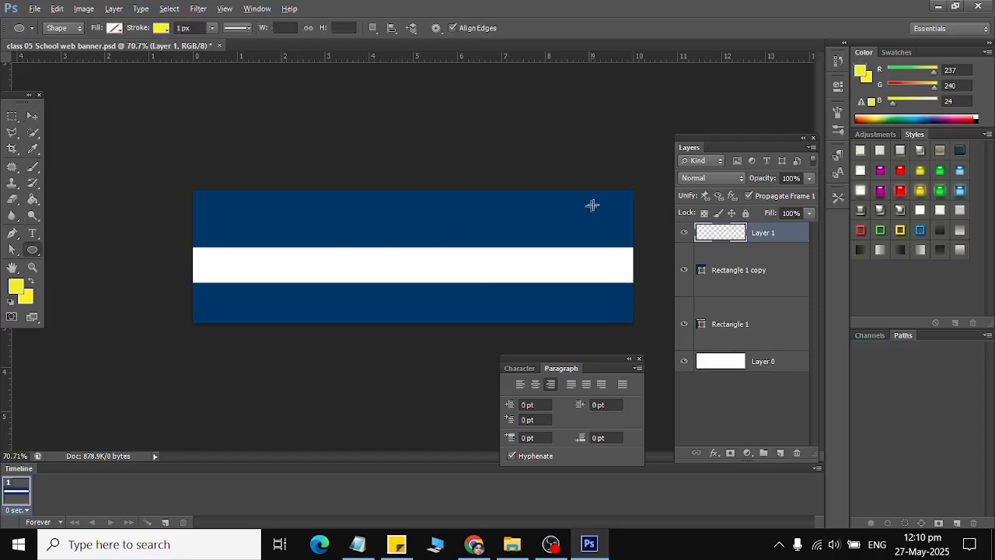
drag(632, 190, 467, 399)
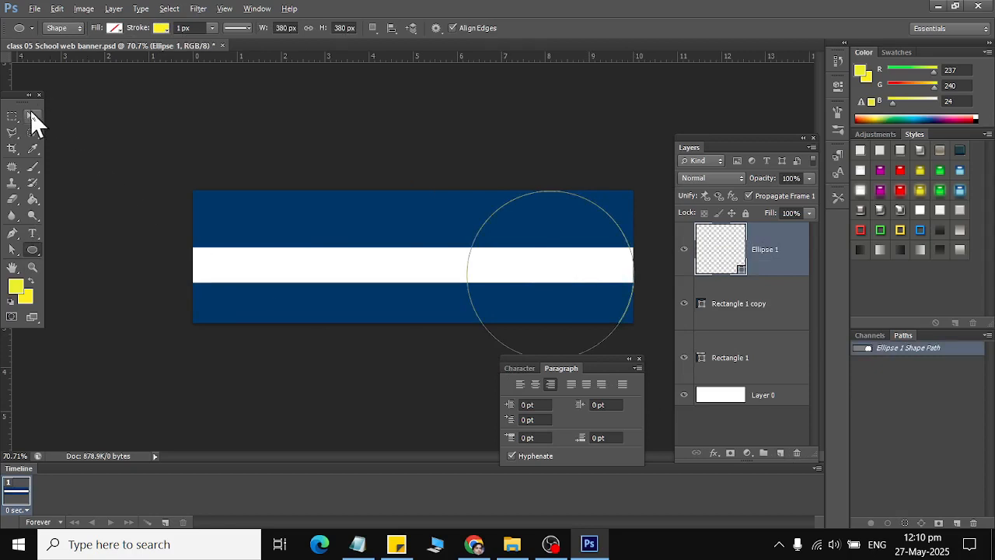
Fill the circle with white and nudge it slightly upward.
click(115, 28)
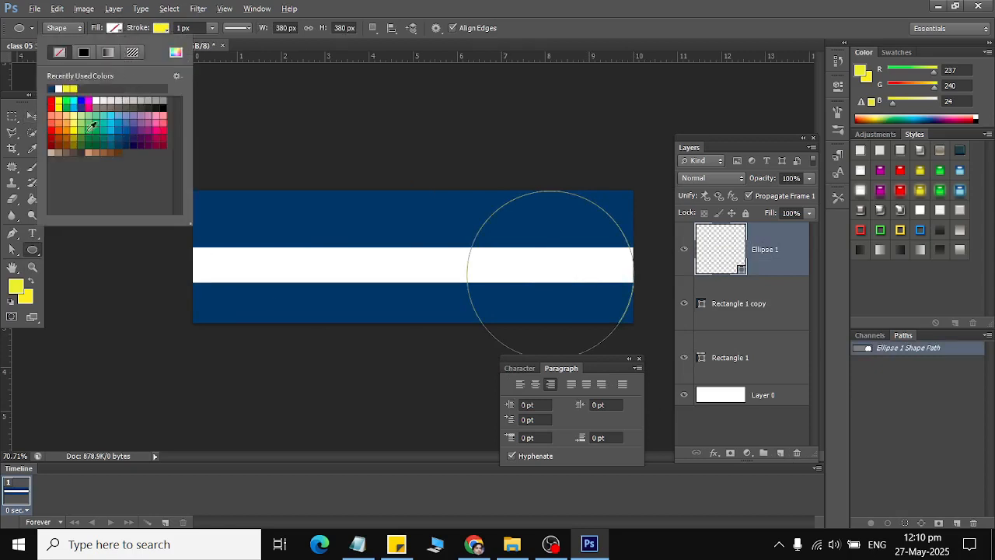
click(99, 99)
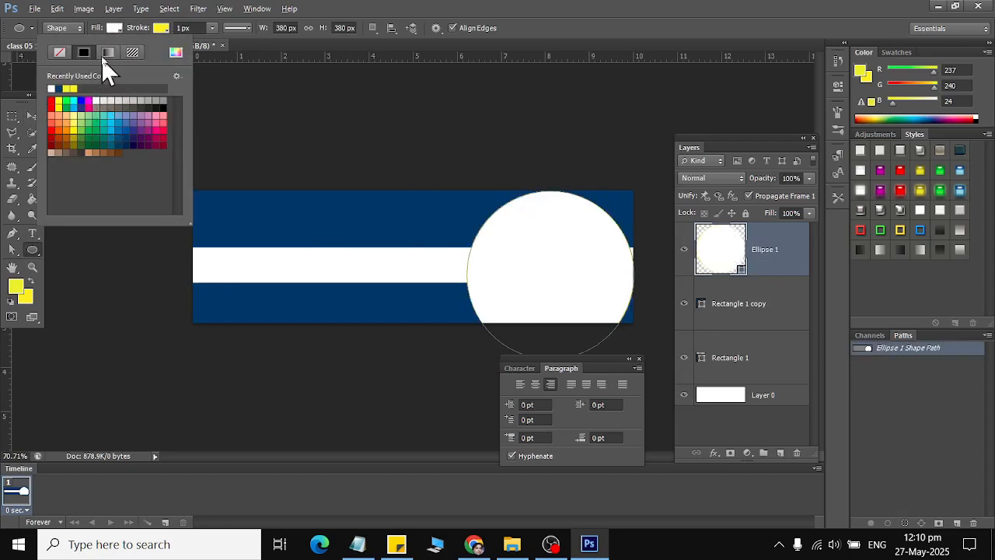
click(161, 29)
click(161, 29)
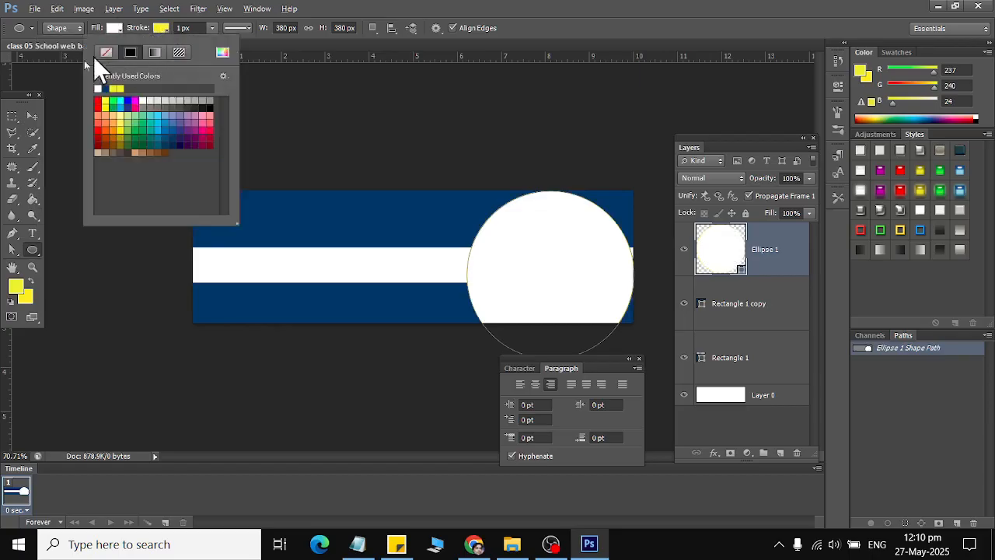
click(33, 115)
mouse_move(558, 273)
mouse_down()
mouse_move(546, 251)
mouse_move(572, 262)
mouse_up()
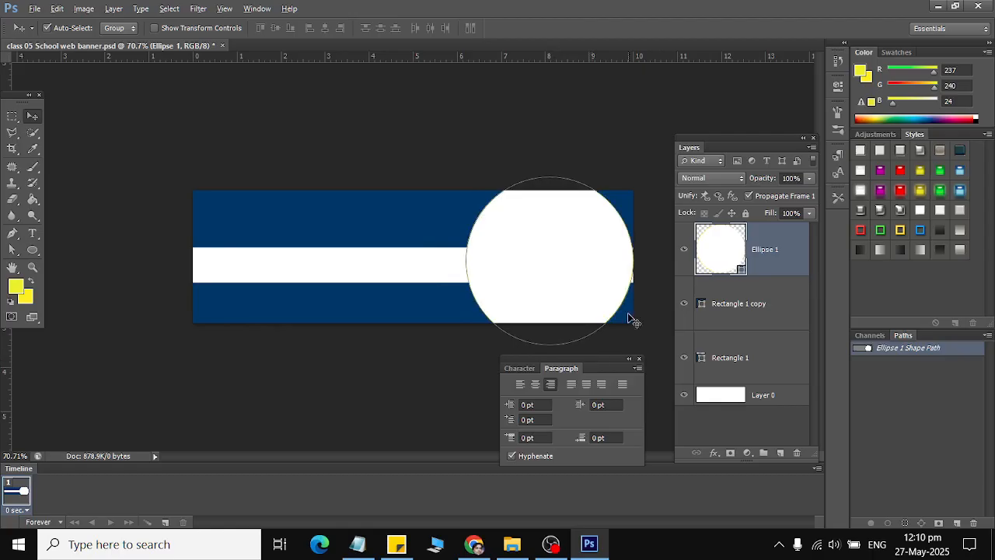
Scale the white circle to 83.68% and move it right to about X 941, Y 141 px.
key(ctrl+t)
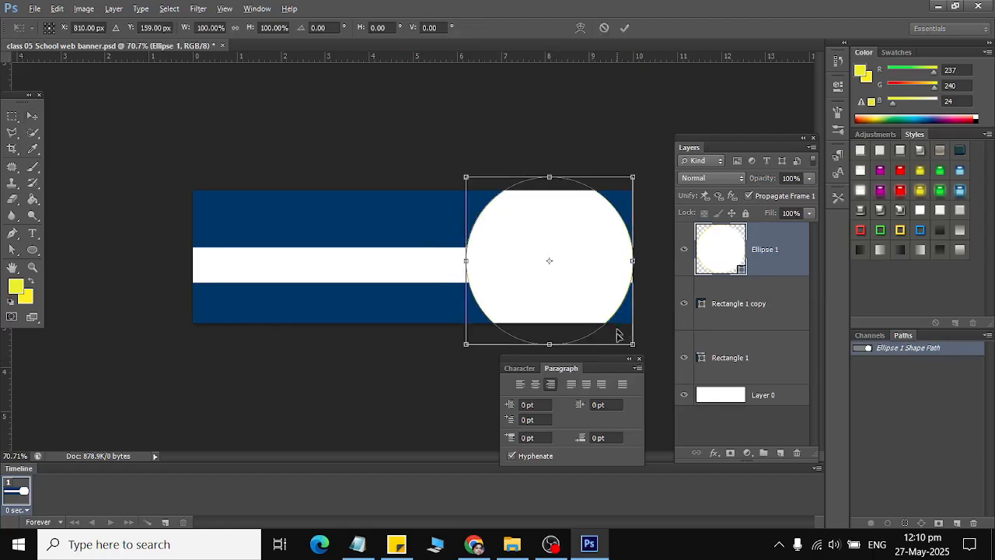
drag(629, 341, 619, 331)
drag(569, 267, 643, 253)
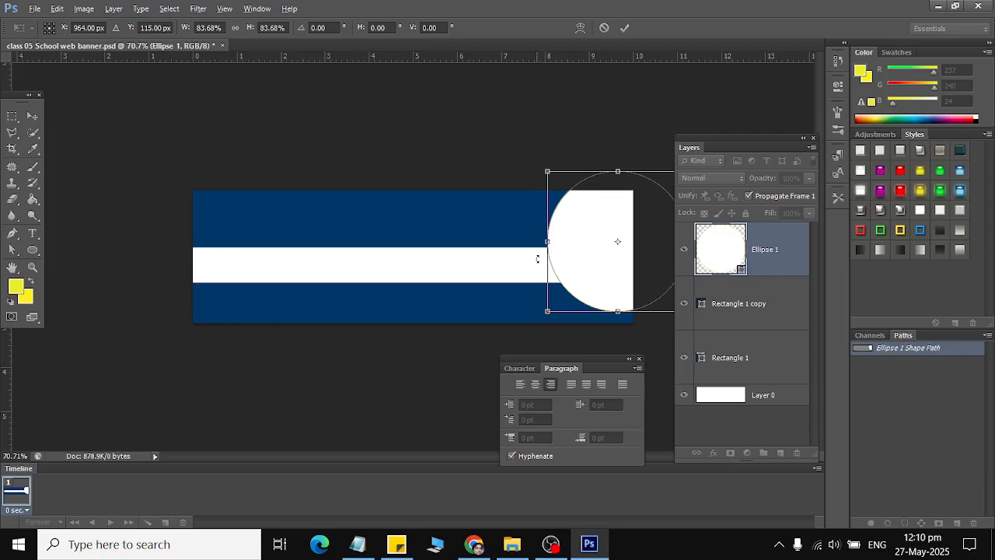
drag(583, 267, 572, 265)
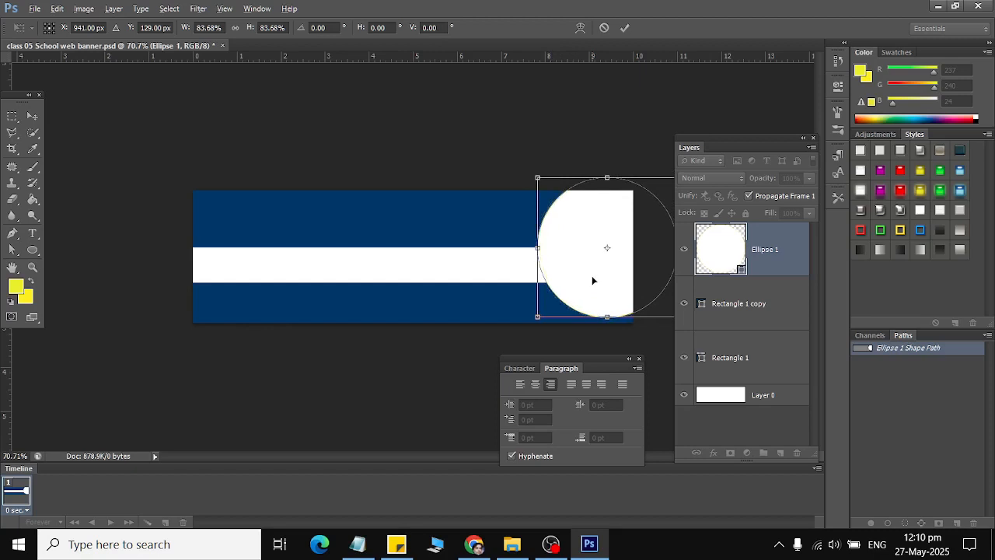
drag(601, 300, 602, 300)
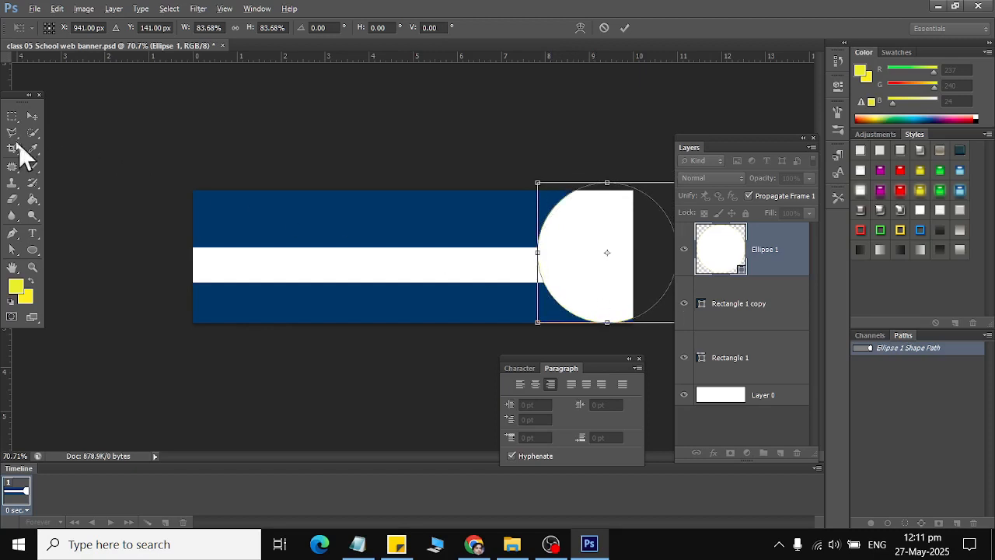
click(32, 115)
Apply the circle's resize and begin a Transform Path > Perspective distortion.
click(459, 211)
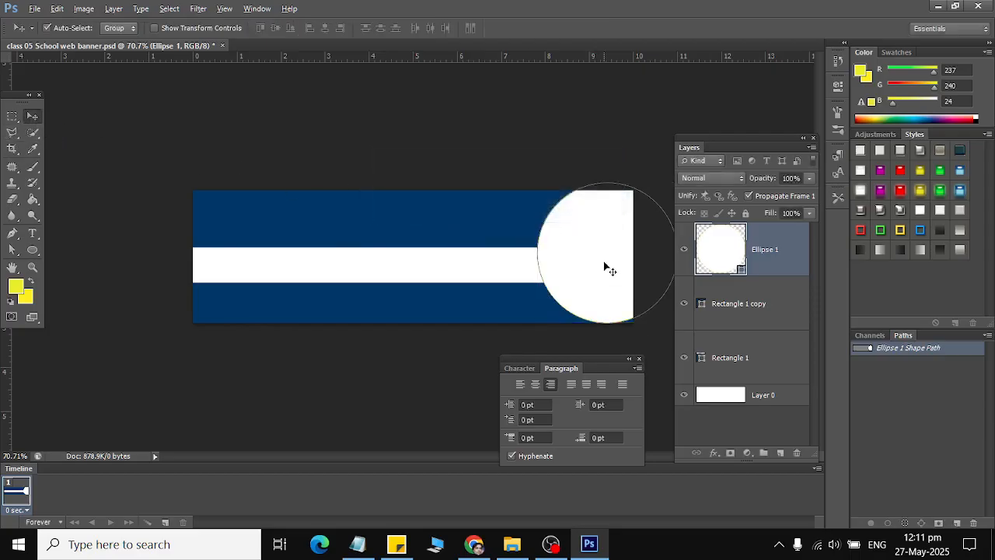
scroll(607, 267, down, 3)
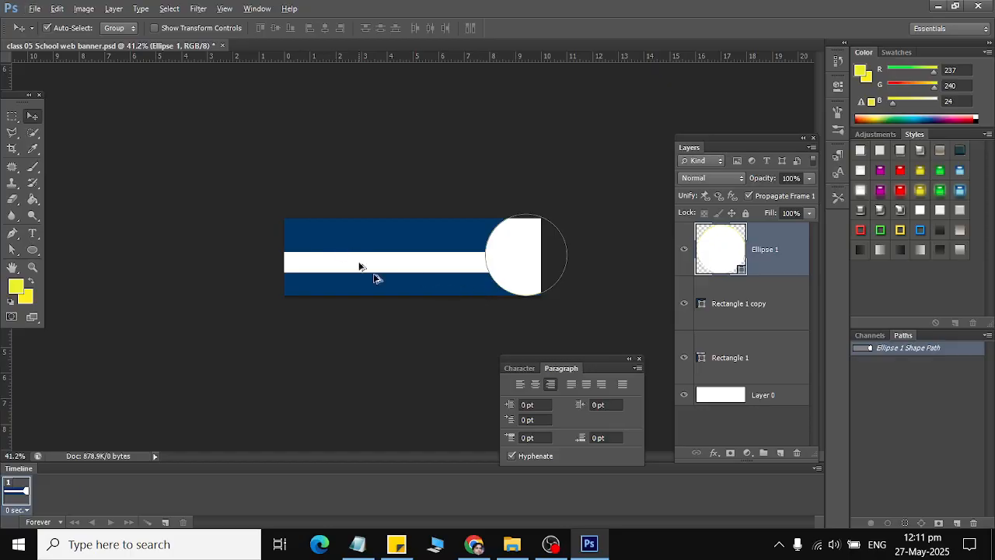
scroll(542, 300, up, 2)
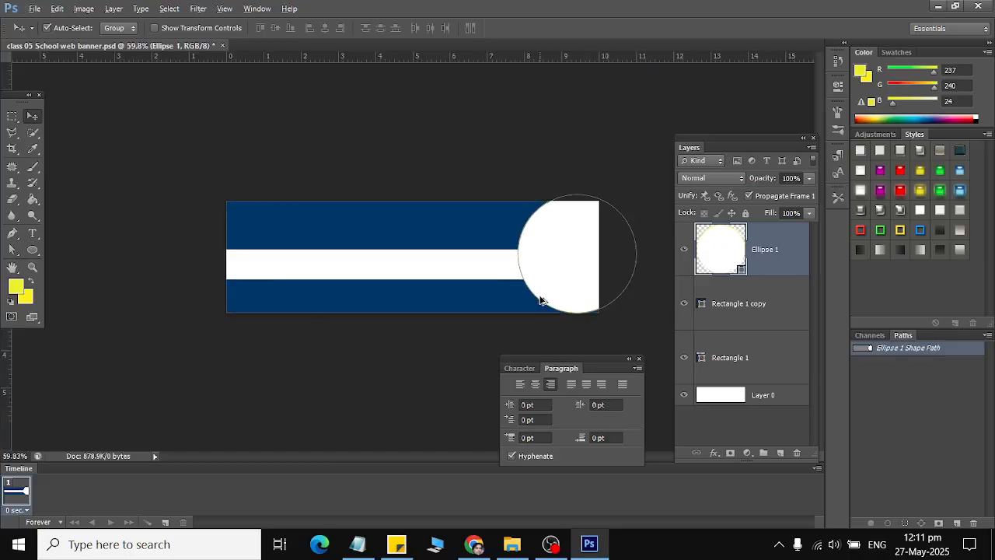
click(58, 9)
mouse_move(132, 314)
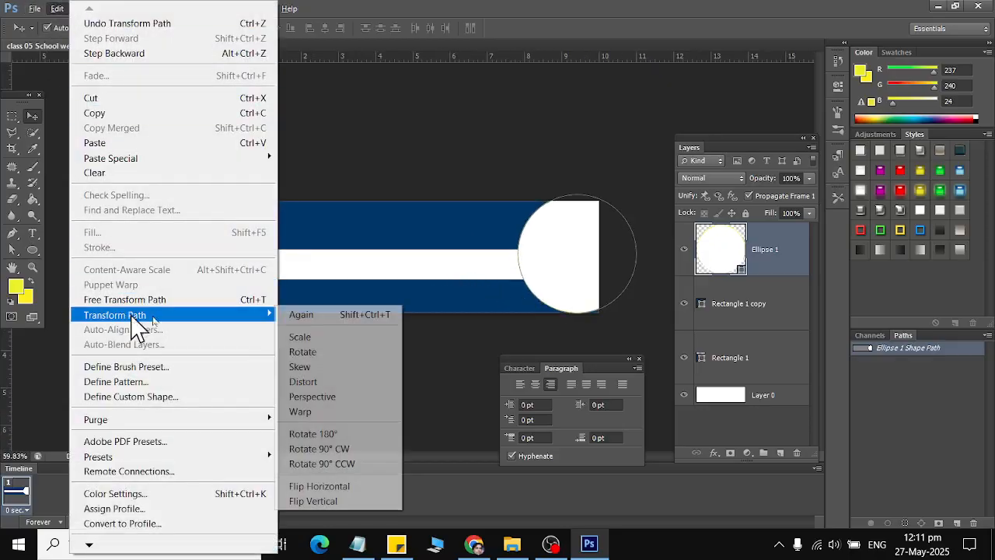
click(329, 397)
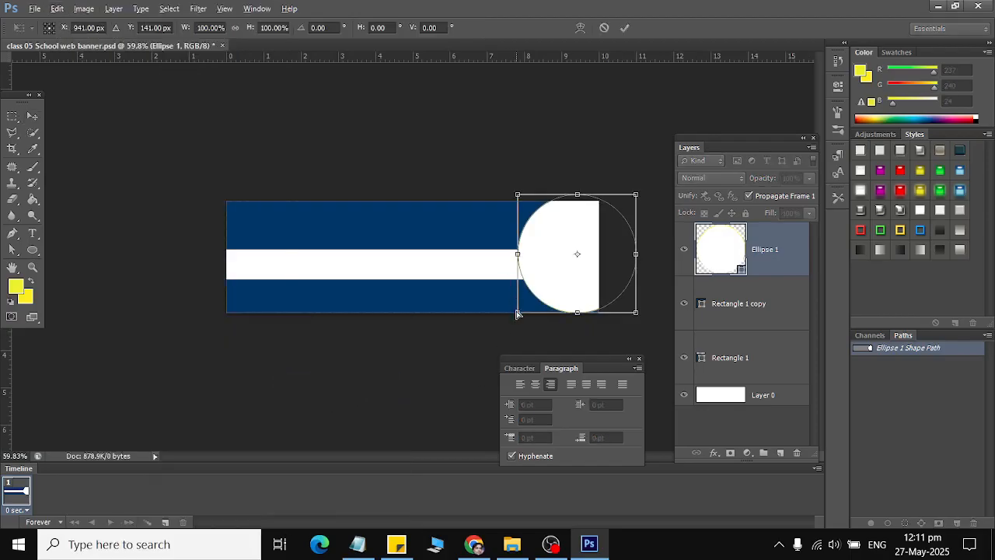
Skew the circle into a tilted oval (121.27% wide, -24.92°) and apply it.
drag(517, 317, 509, 320)
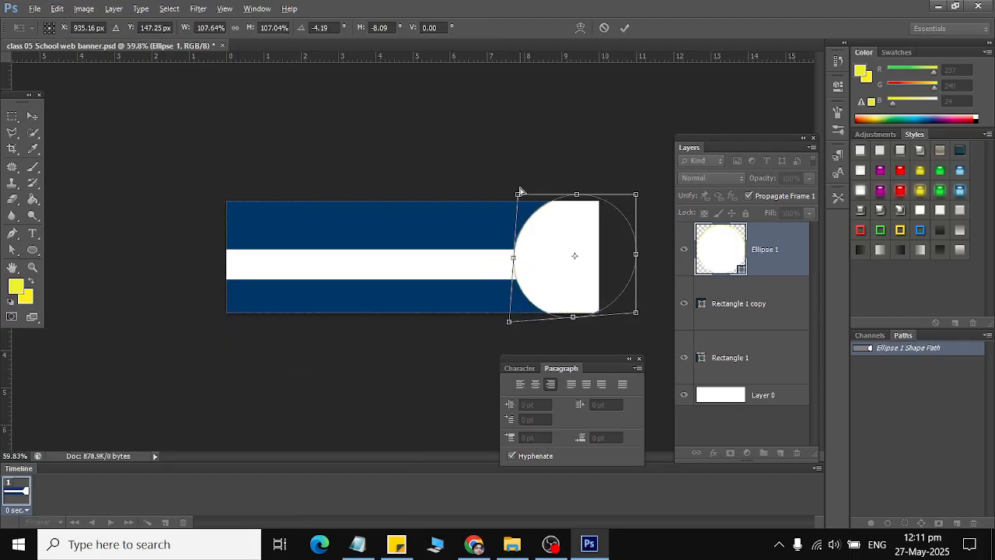
drag(518, 196, 516, 205)
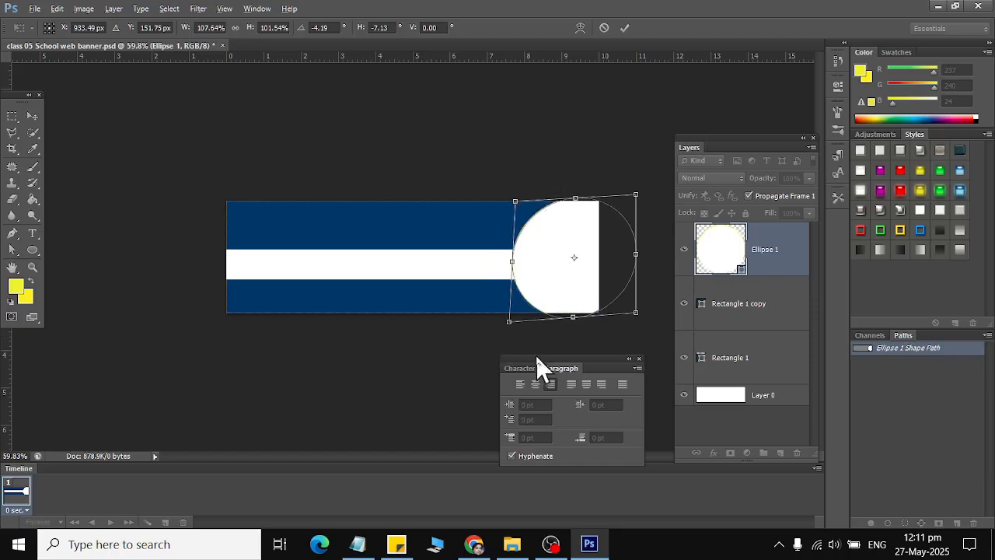
drag(513, 262, 518, 278)
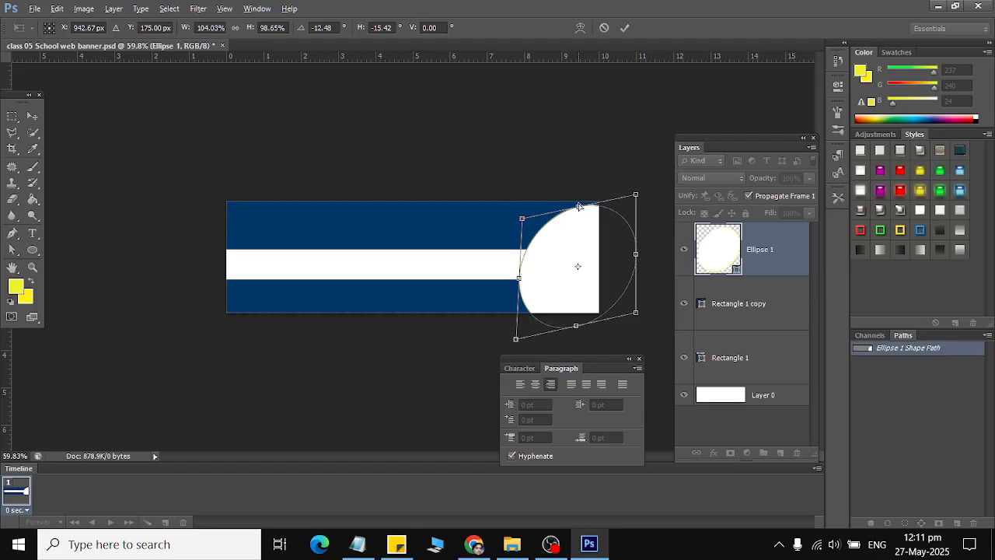
drag(580, 206, 577, 189)
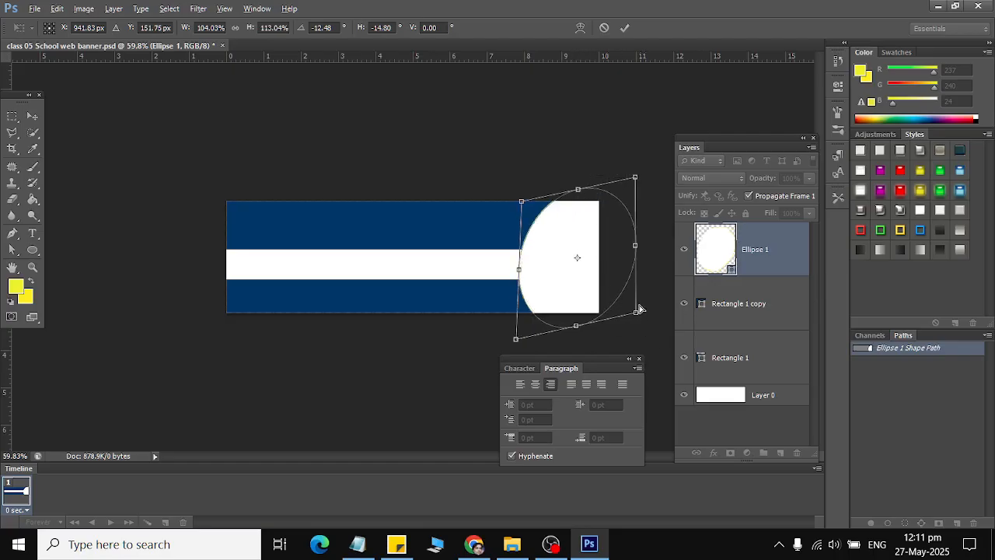
drag(639, 313, 646, 278)
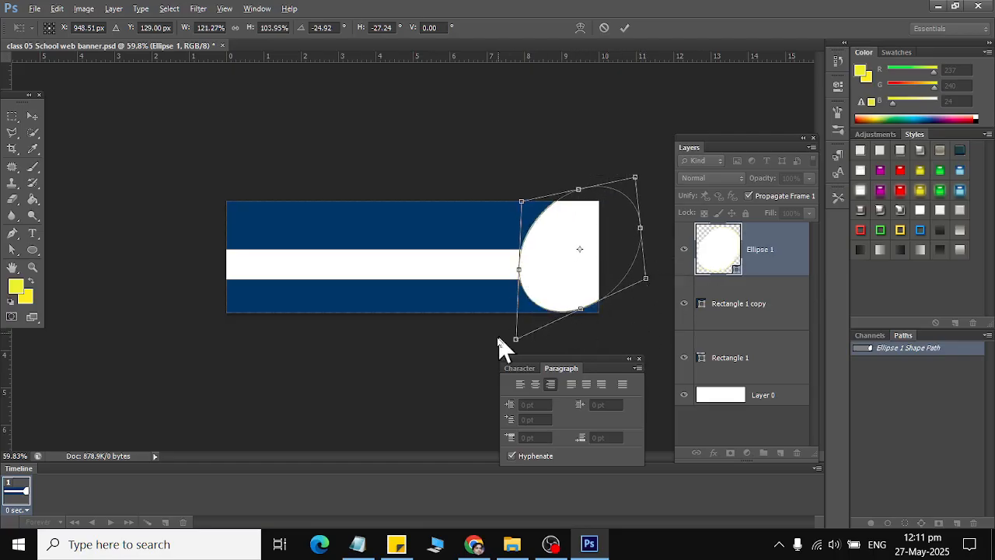
drag(521, 201, 510, 195)
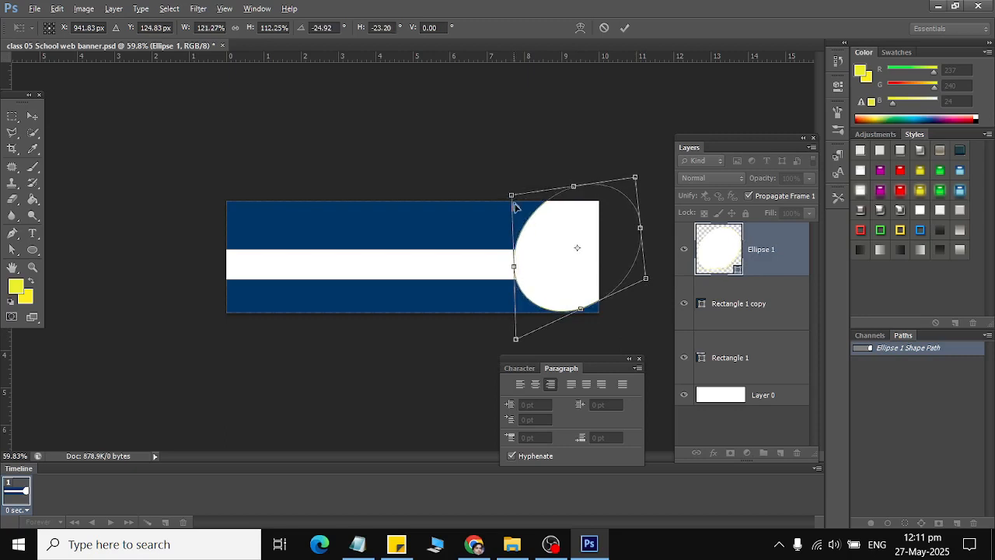
click(31, 115)
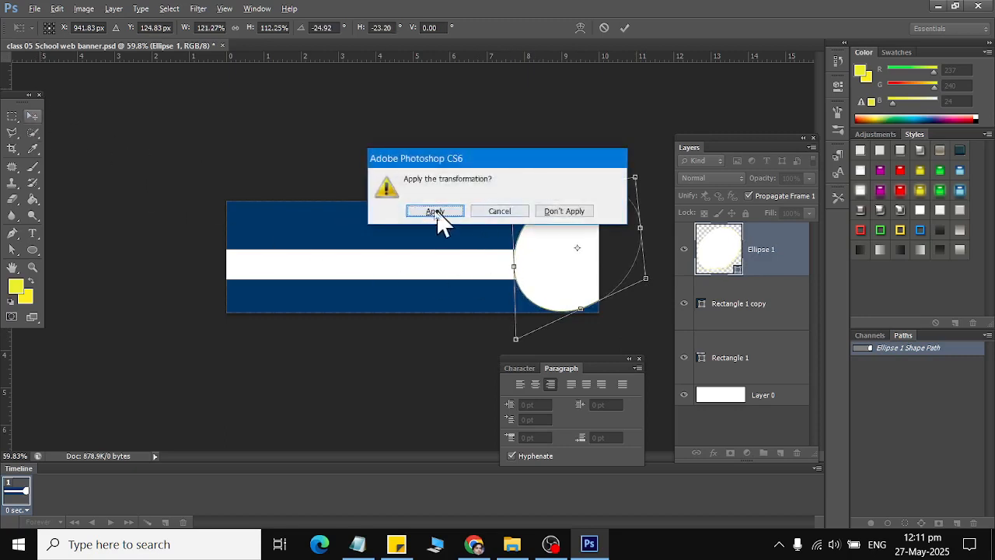
click(439, 212)
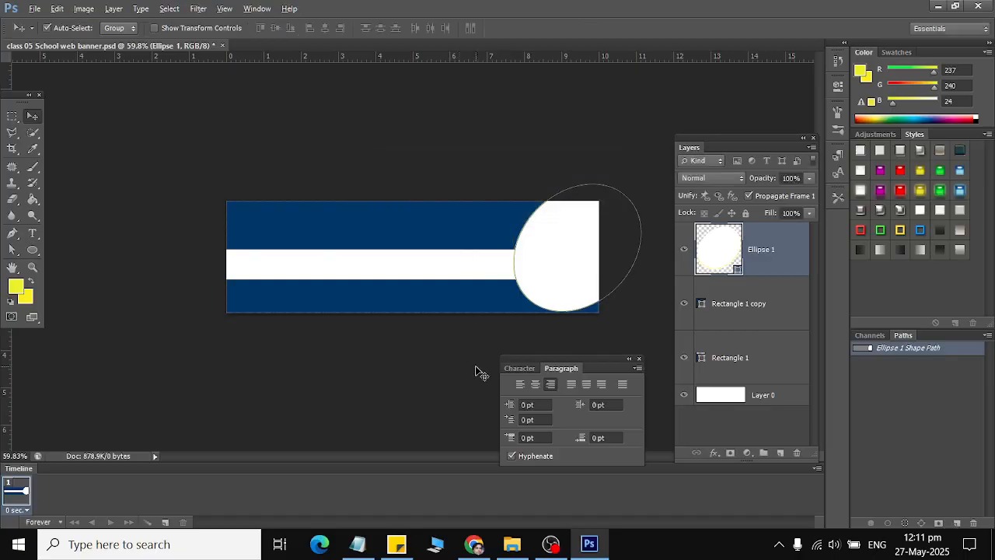
Duplicate the white oval and give the copy a red fill.
key(ctrl+j)
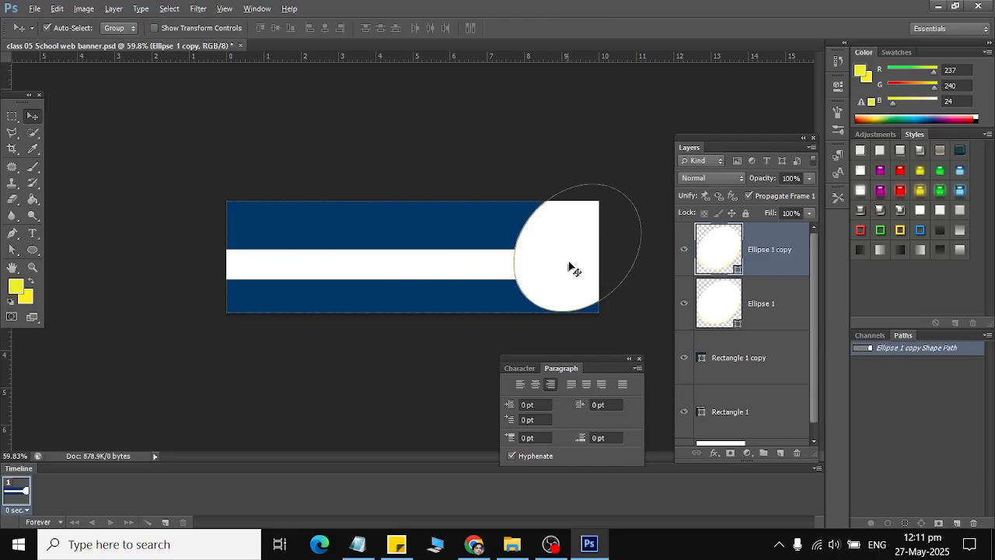
double_click(727, 249)
click(795, 161)
click(958, 121)
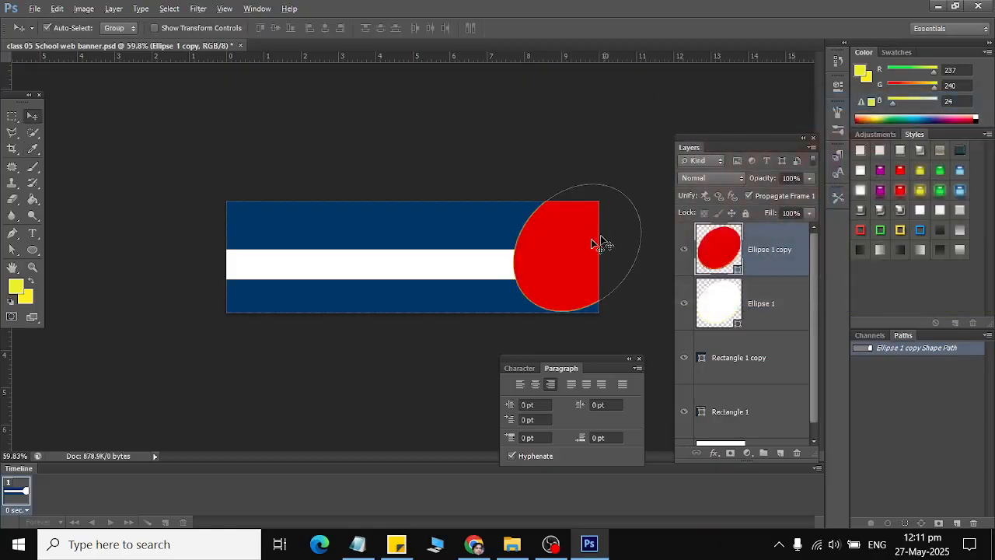
Shift the red oval copy slightly right and down, keeping its layer selected.
drag(577, 257, 599, 257)
key(Left)
key(Left)
key(Left)
key(Left)
key(Left)
key(Left)
key(Left)
key(Left)
key(Left)
key(Left)
key(Left)
key(Left)
key(Left)
key(Left)
key(Left)
key(Left)
key(Left)
key(Left)
key(Left)
key(Left)
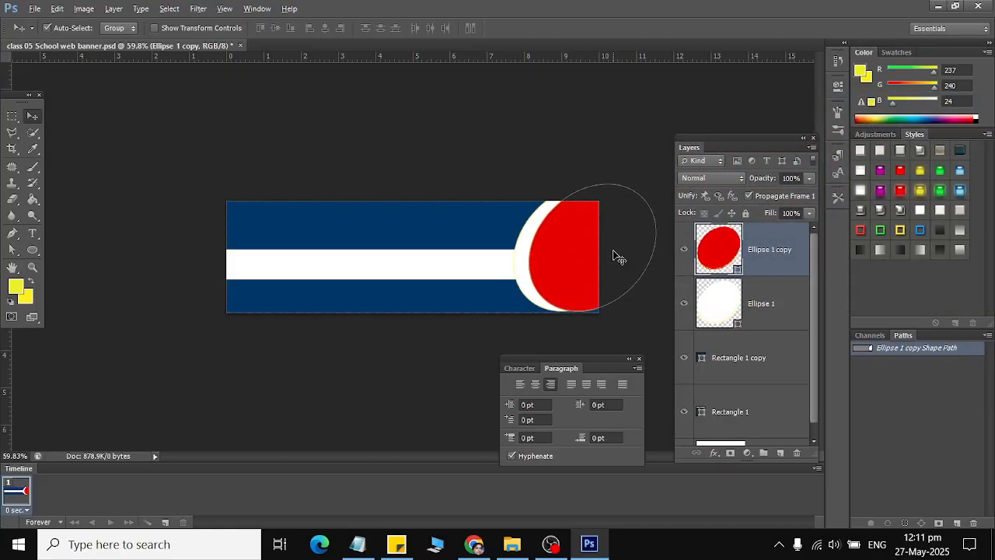
key(Left)
key(Left)
key(Left)
key(Left)
key(Left)
key(Left)
key(Left)
key(Left)
key(Left)
key(Left)
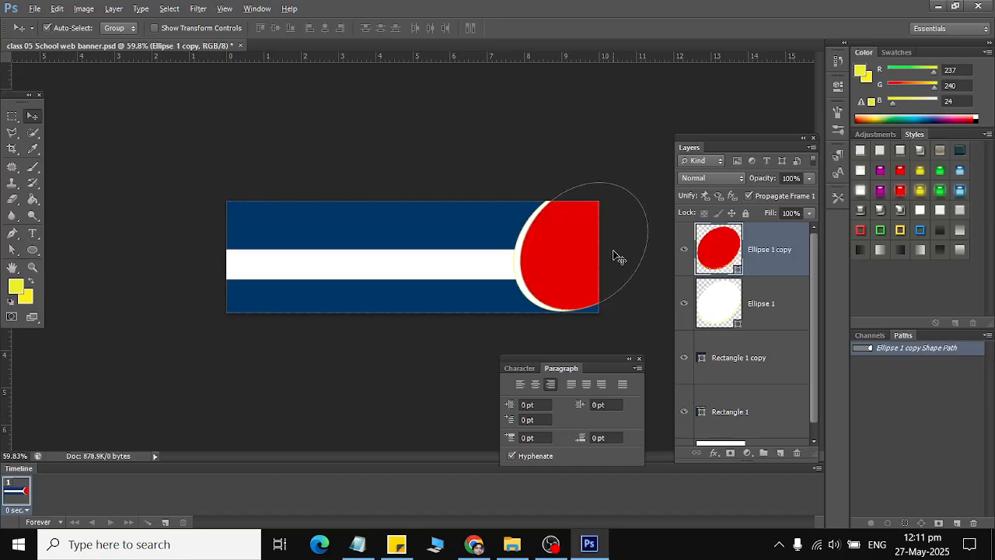
key(Down)
key(Down)
key(Down)
key(Down)
key(Down)
key(Down)
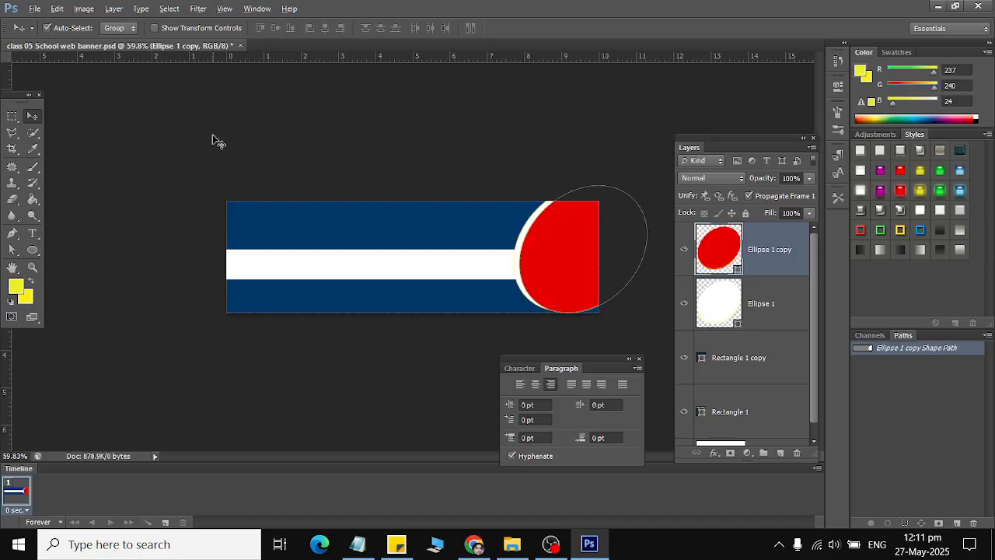
click(756, 412)
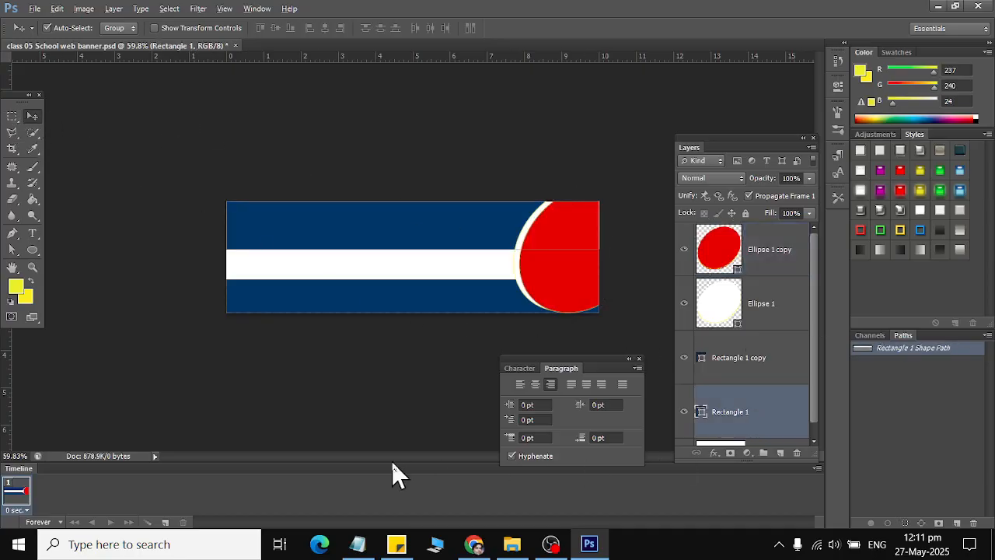
click(758, 257)
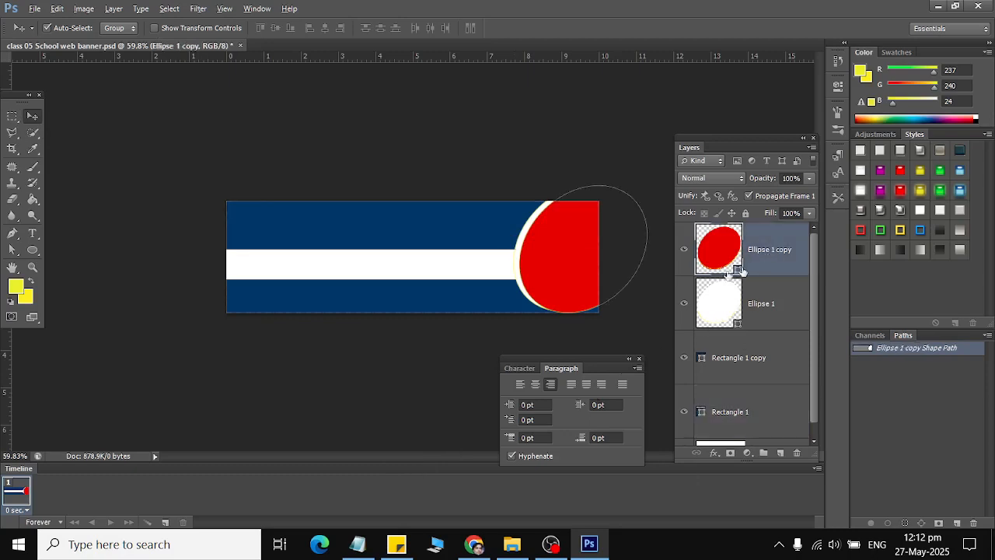
Open File > Place and browse the Libraries location for an image.
click(35, 8)
click(78, 268)
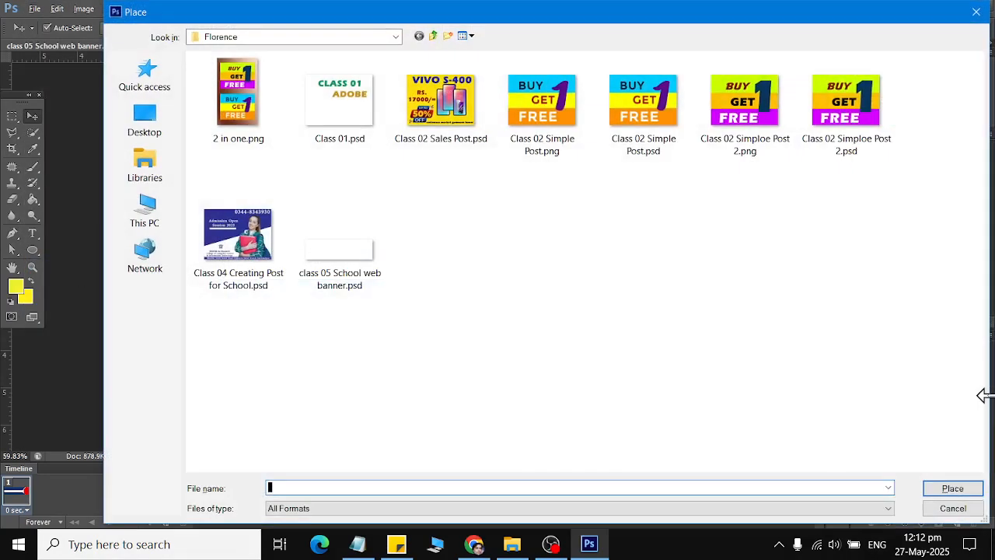
click(145, 164)
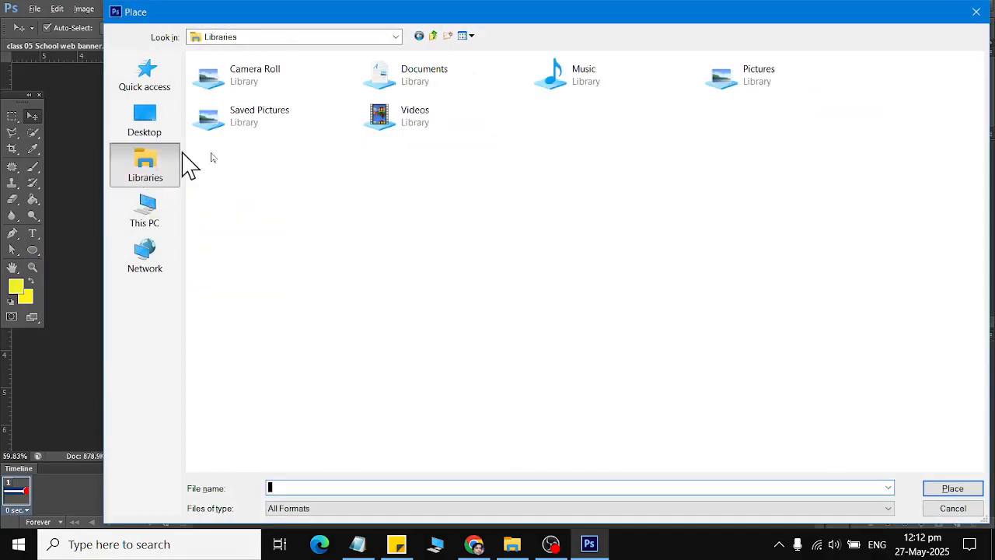
Bring Chrome to the front and load google.com in a new tab.
mouse_move(482, 552)
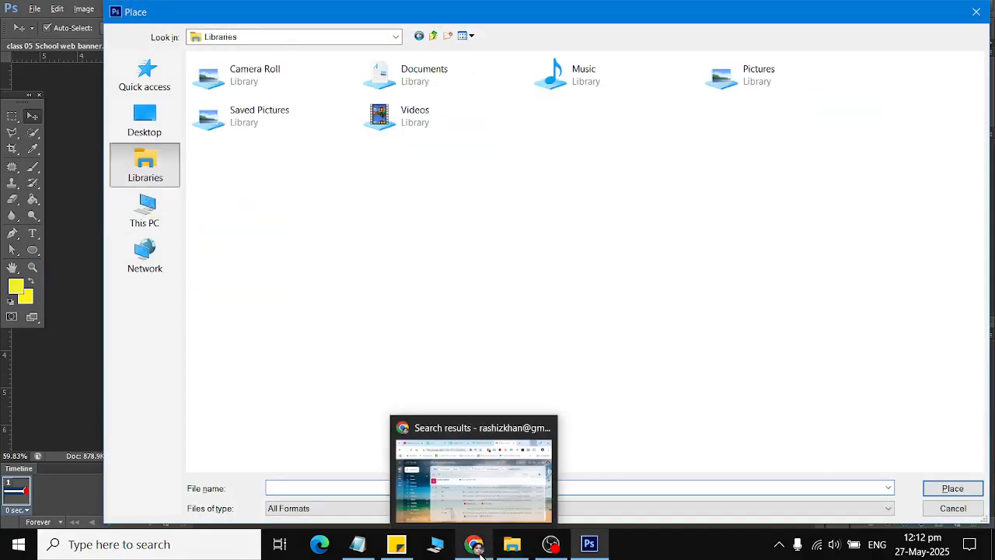
click(484, 493)
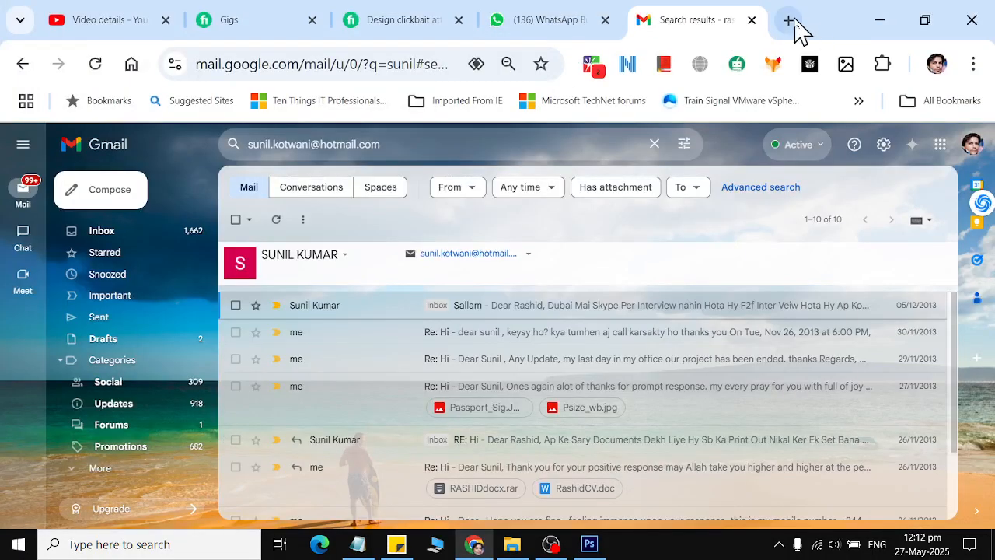
click(789, 21)
text(google.com)
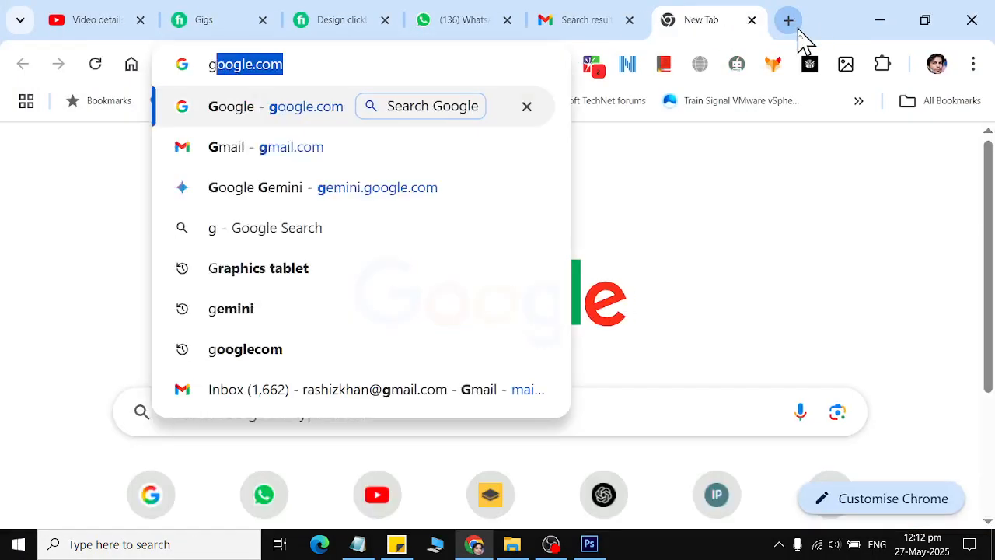
key(Return)
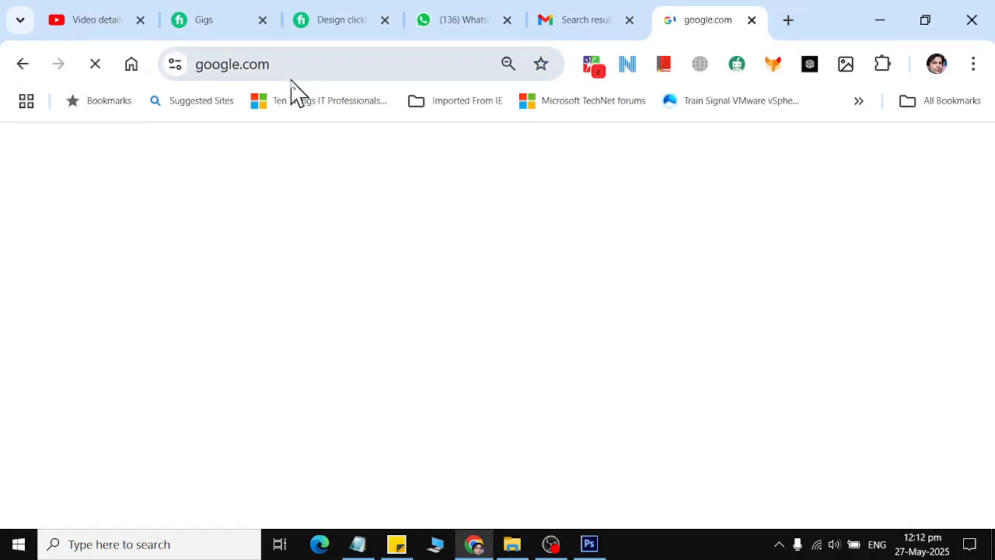
Search Google for 'students working on laptop'.
text(ch)
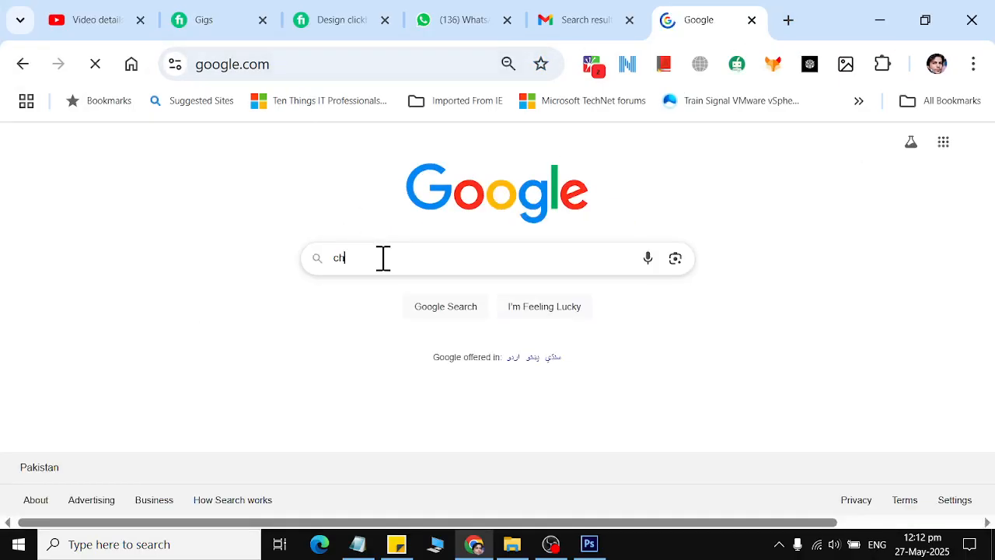
text(ild)
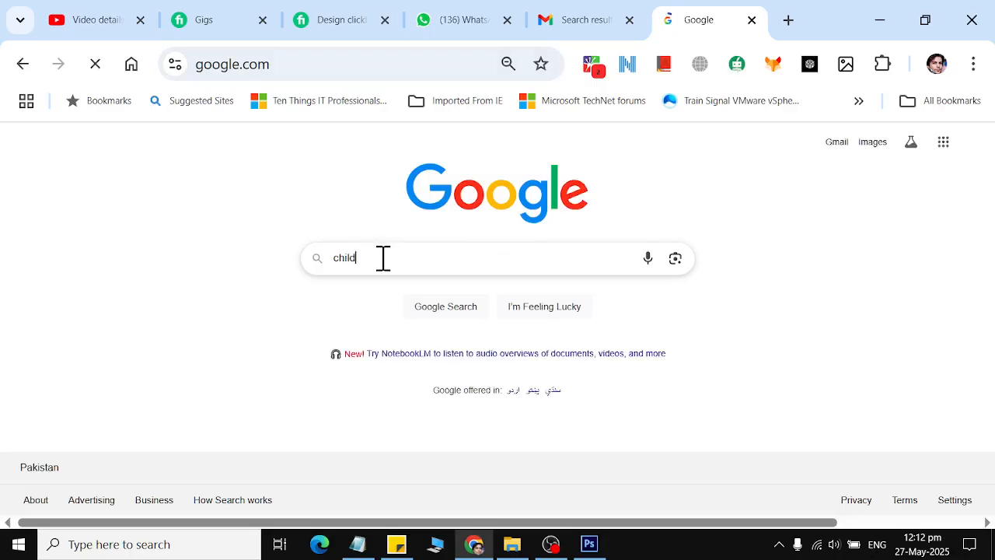
text(lren s)
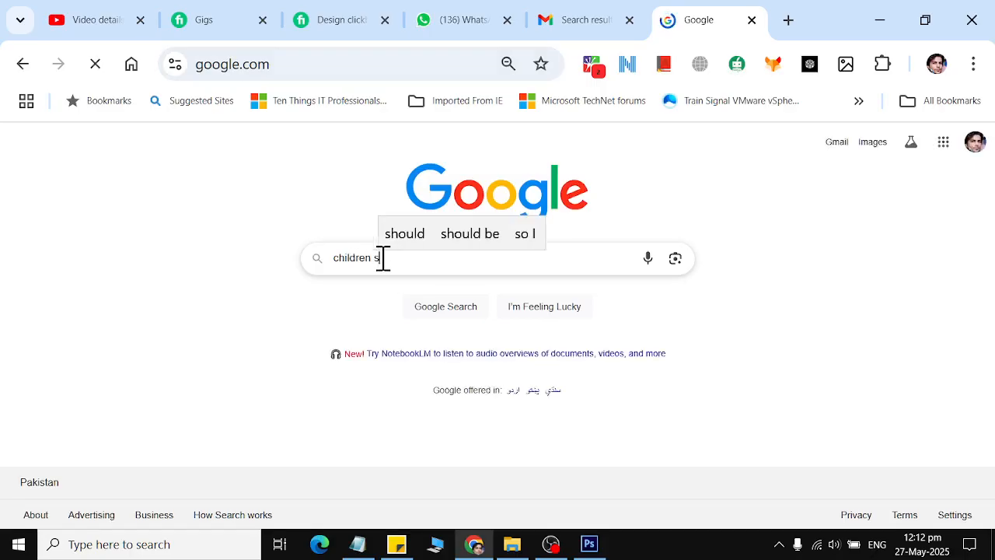
key(BackSpace)
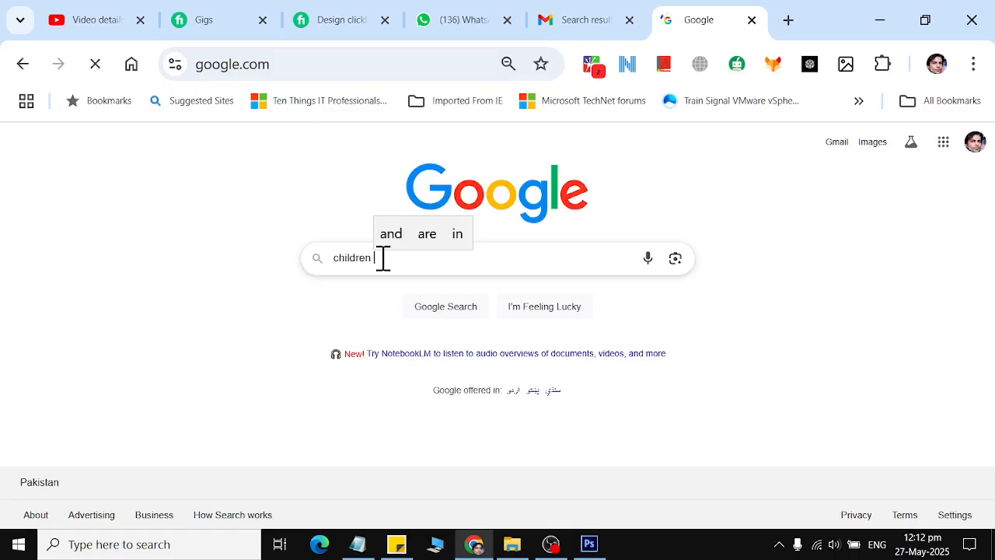
text(worki)
key(ctrl+a)
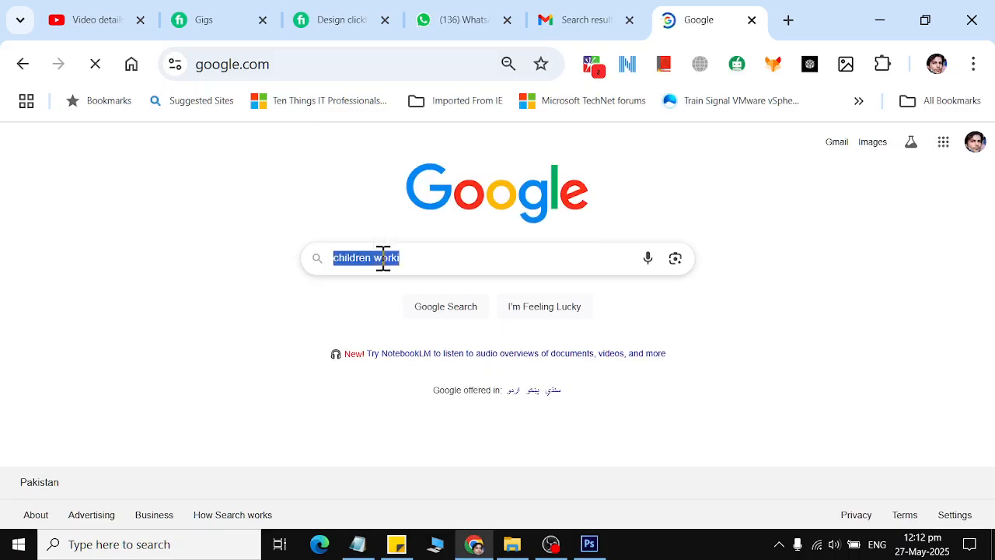
text(students)
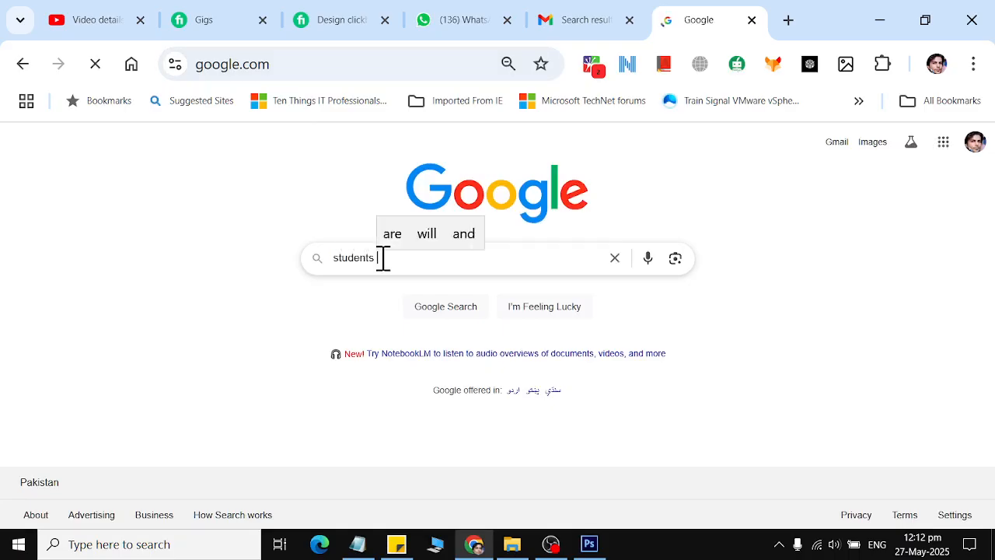
key(BackSpace)
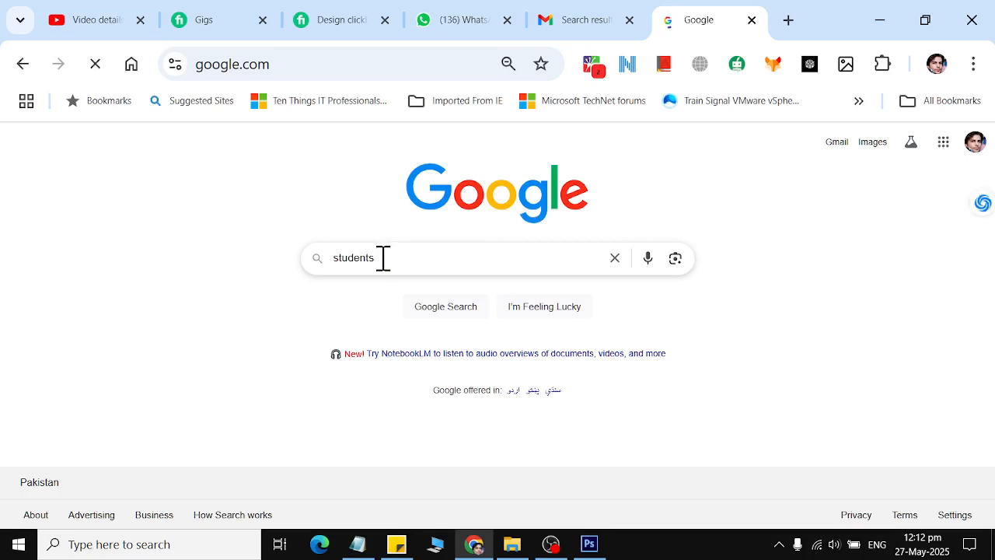
text(wo)
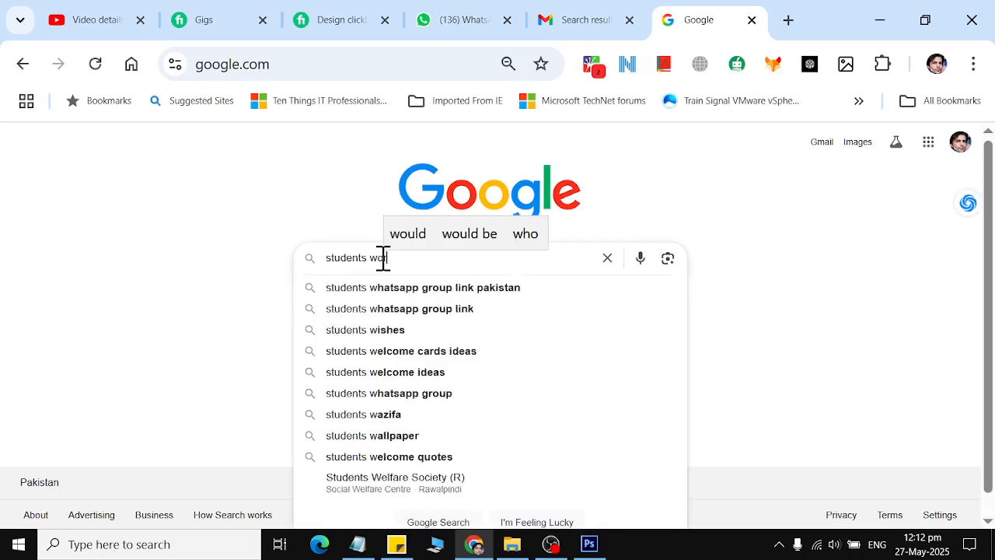
text(rking on laptop)
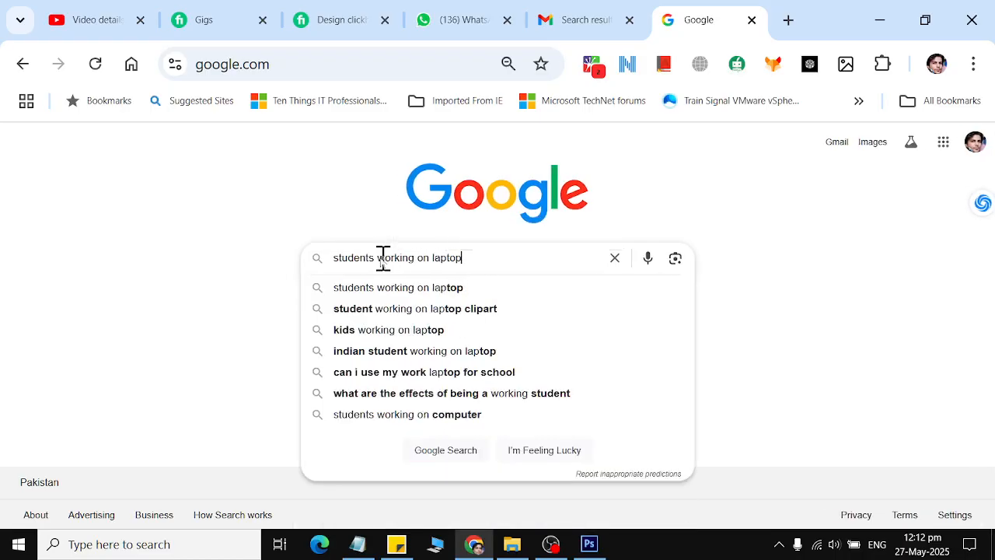
key(Return)
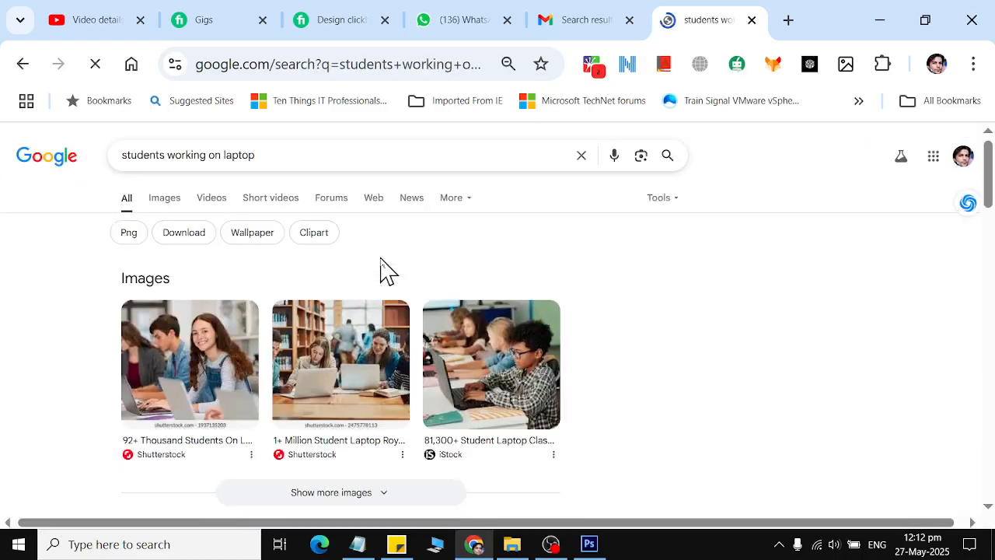
Copy the Colourbox photo of two schoolgirls at a laptop from the image results, then return to Photoshop.
click(164, 204)
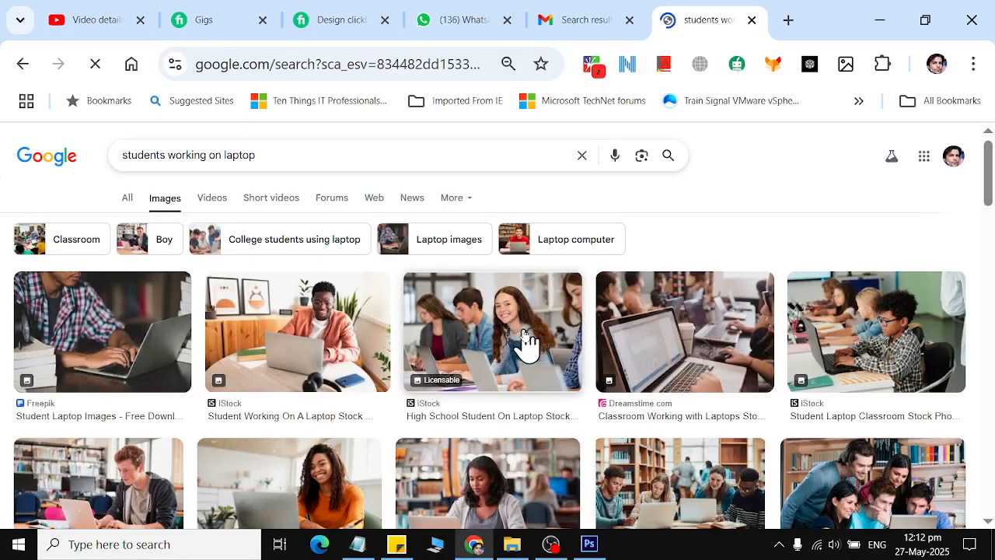
scroll(525, 340, down, 2)
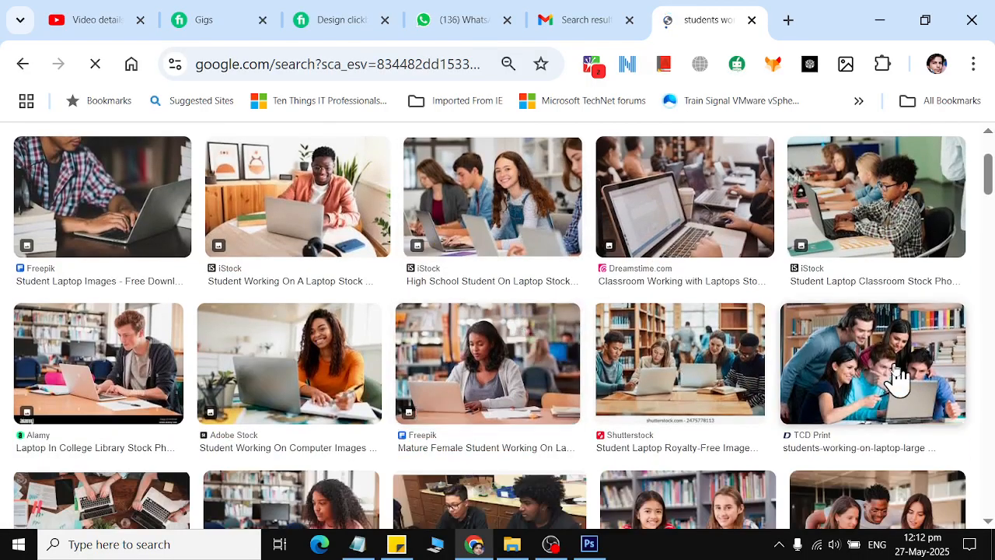
scroll(896, 377, down, 1)
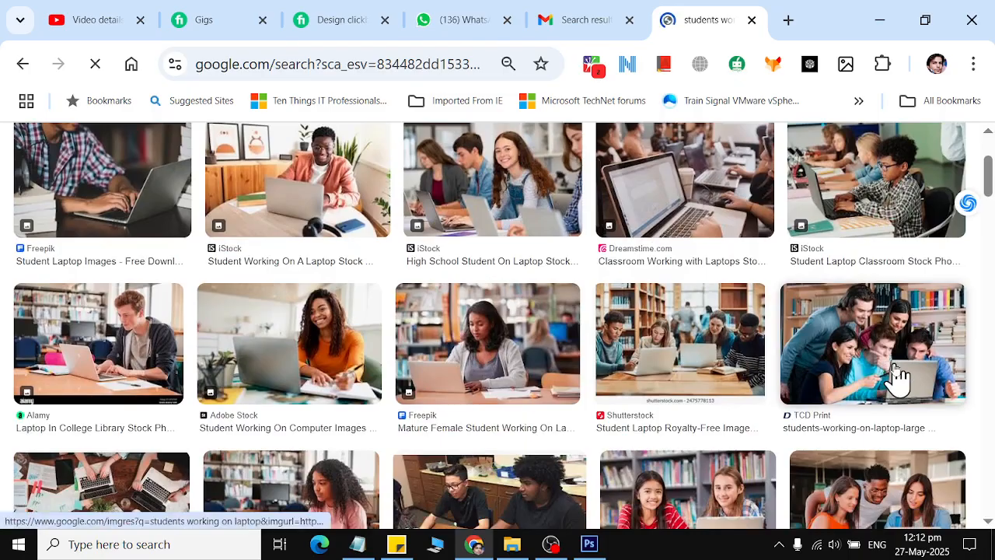
scroll(895, 377, down, 2)
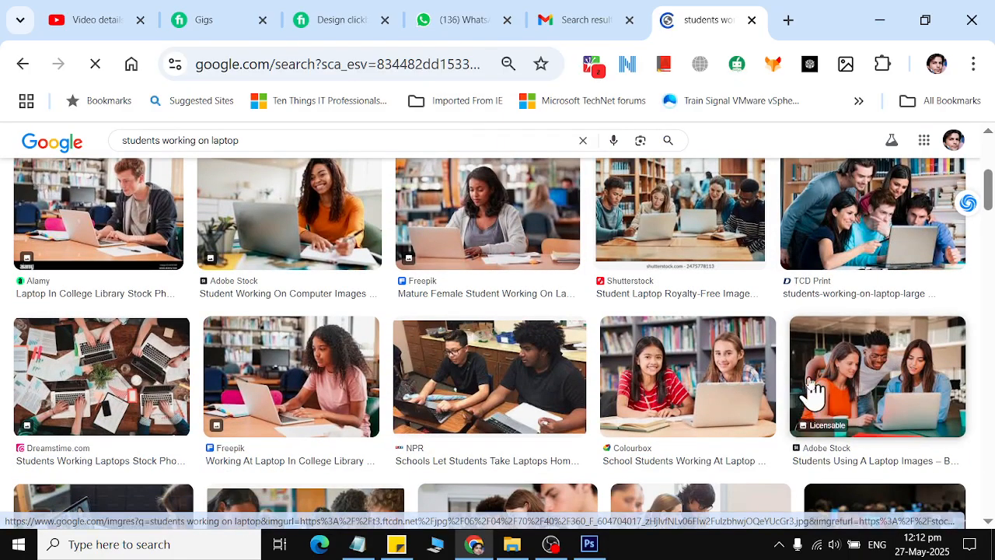
click(686, 378)
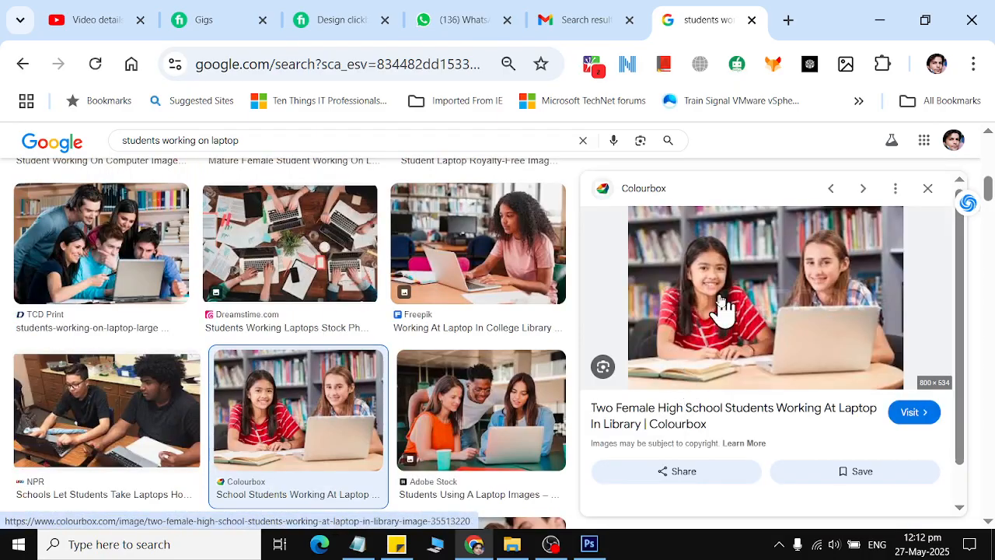
right_click(721, 303)
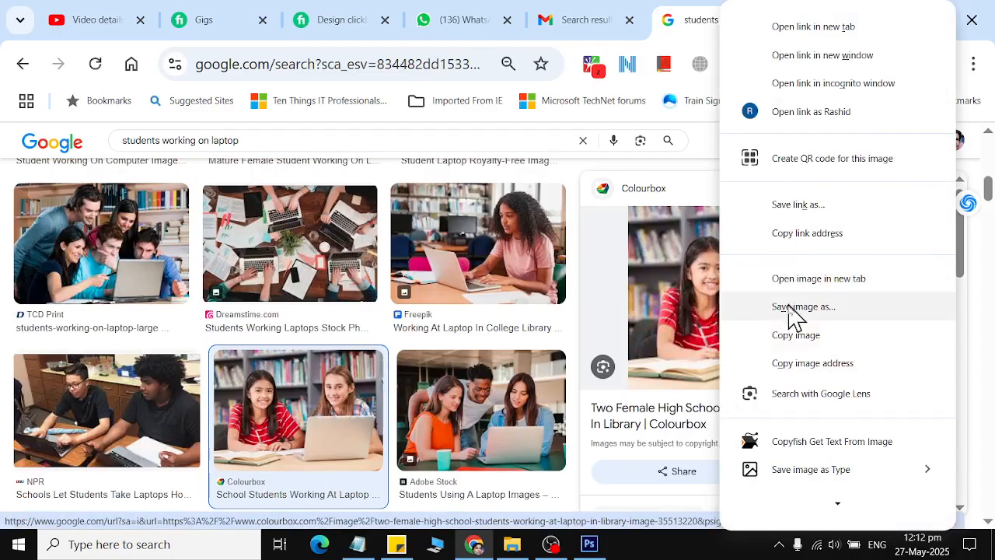
click(794, 335)
key(alt+Tab)
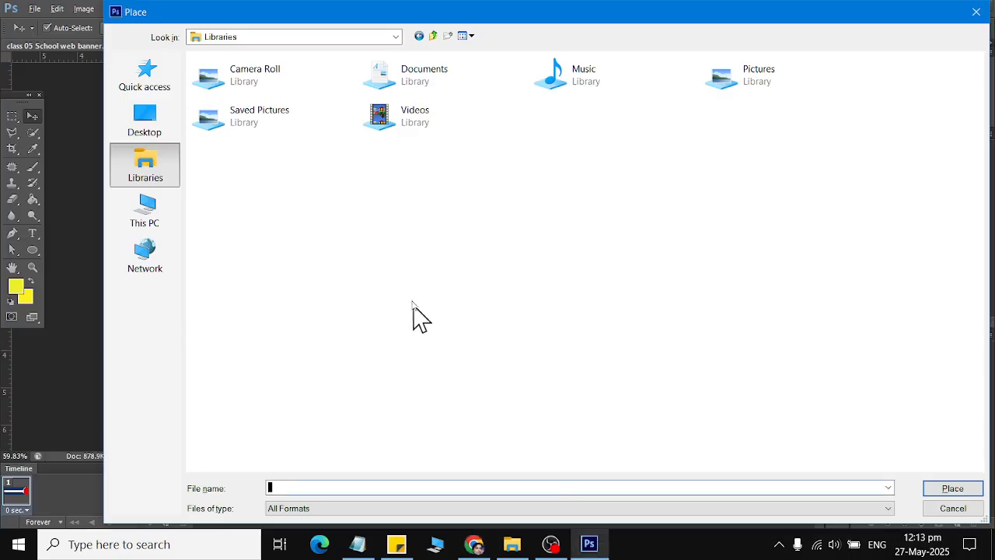
Paste the student photo as Layer 1, scaled to about 170% over the banner's right end.
key(Escape)
key(ctrl+v)
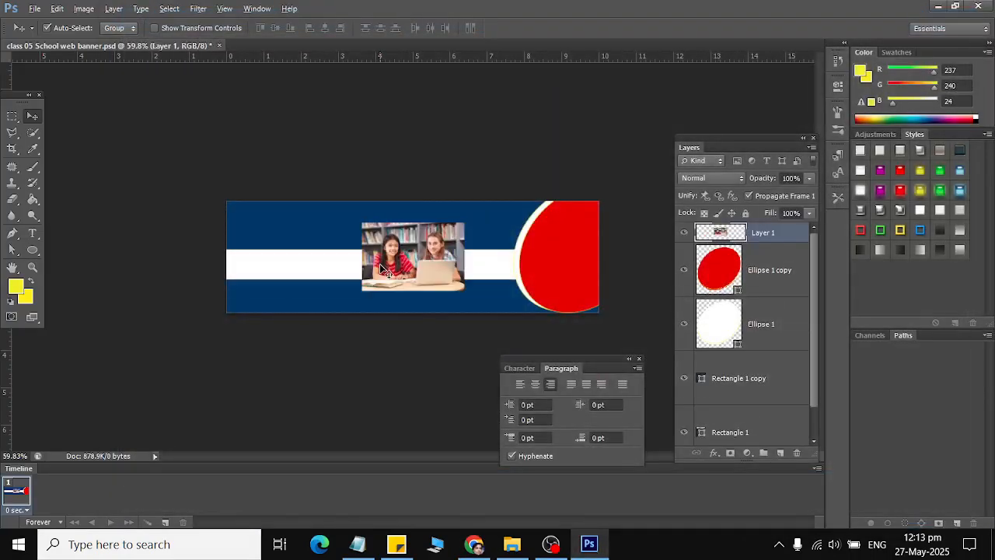
key(ctrl+t)
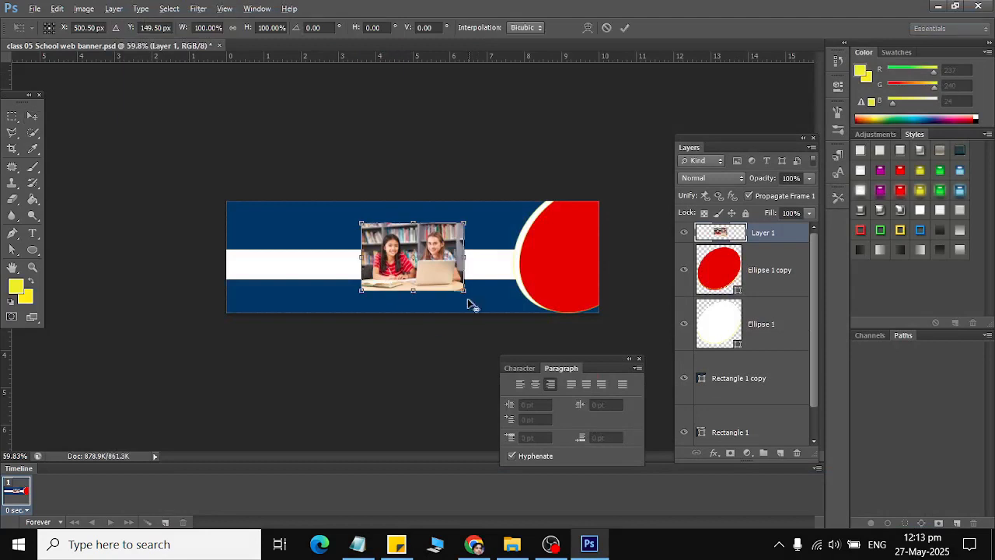
drag(465, 294, 510, 323)
drag(425, 308, 548, 311)
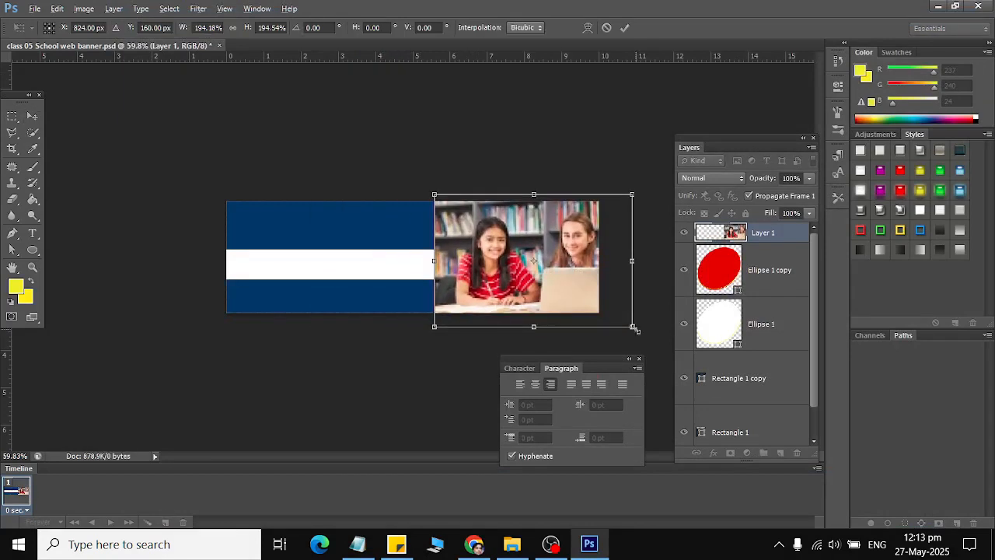
mouse_move(635, 330)
mouse_down()
mouse_move(611, 305)
mouse_move(620, 318)
mouse_up()
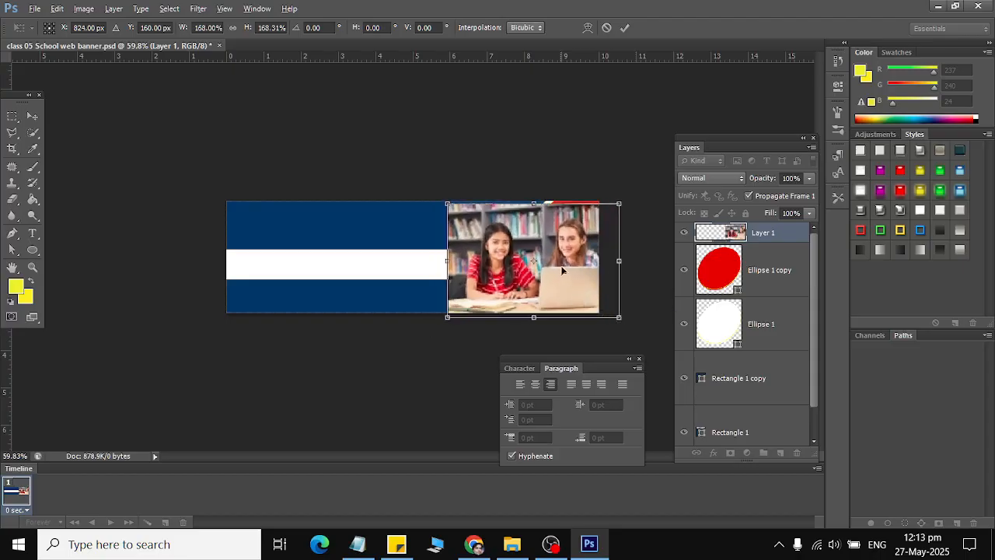
drag(563, 270, 566, 265)
drag(626, 315, 628, 316)
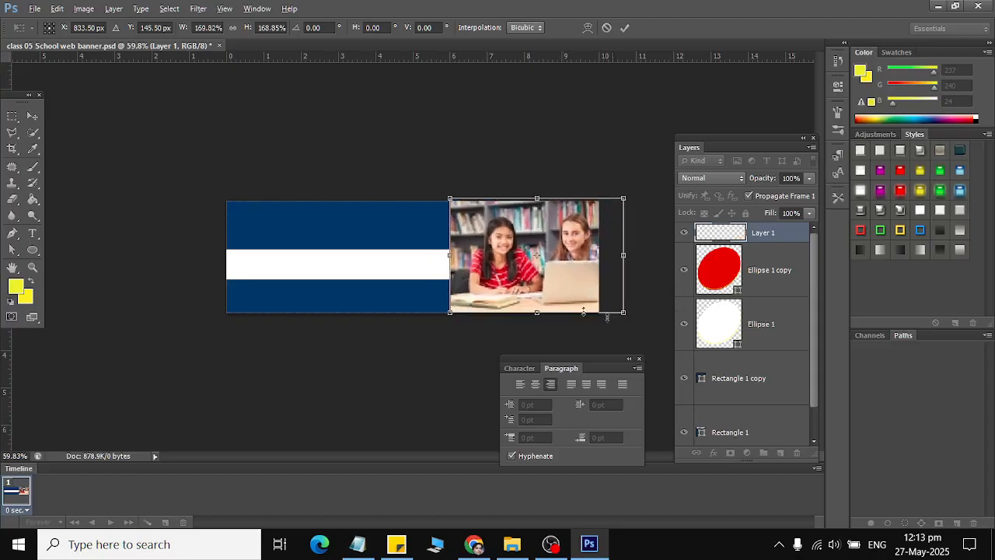
click(31, 116)
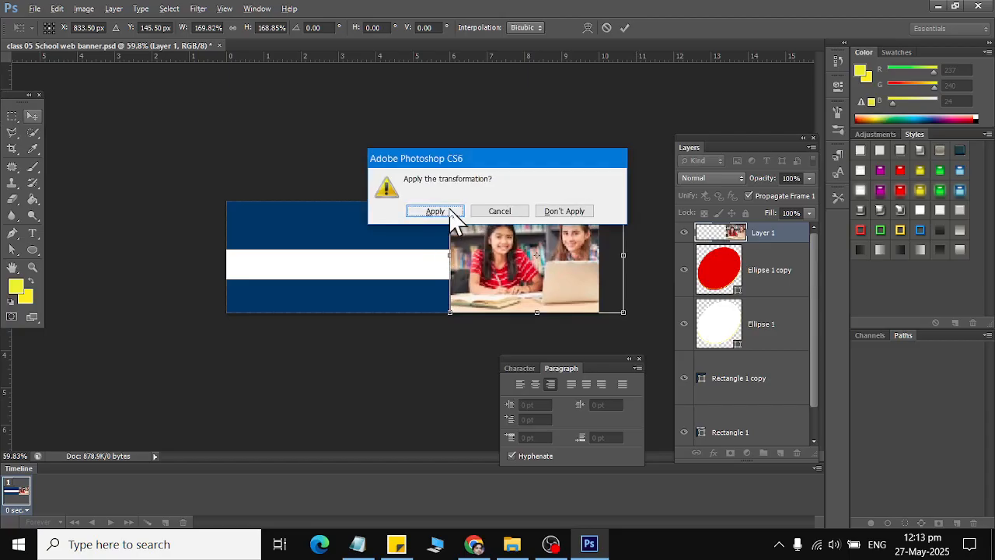
click(451, 213)
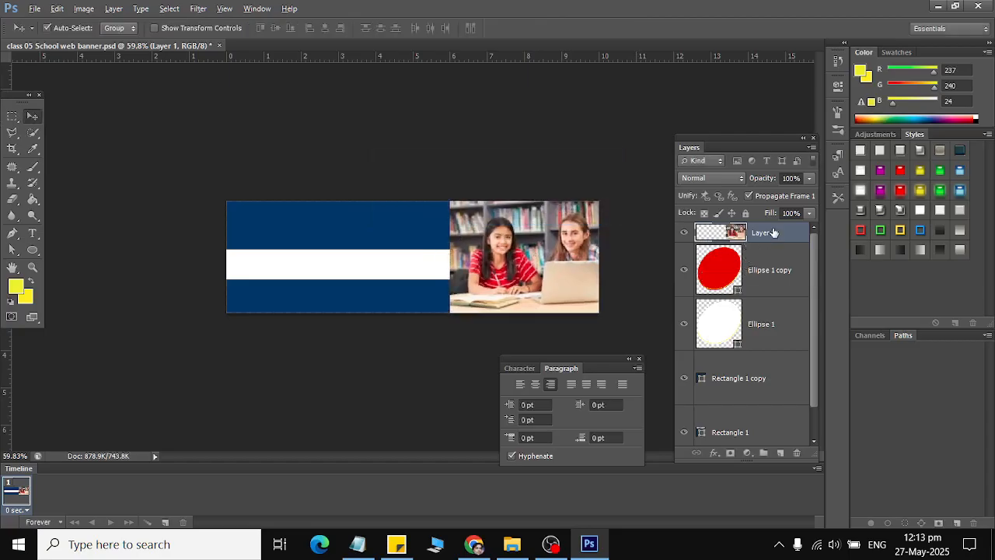
Test-clip the photo to the ellipse, then release it and check the red and white circle layers.
right_click(774, 233)
click(781, 244)
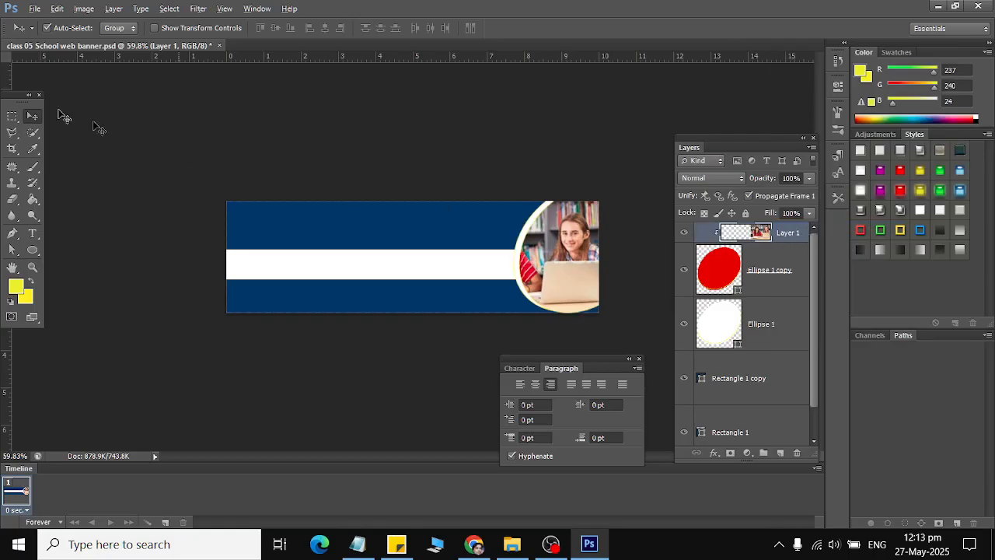
drag(573, 262, 594, 251)
key(ctrl+alt+g)
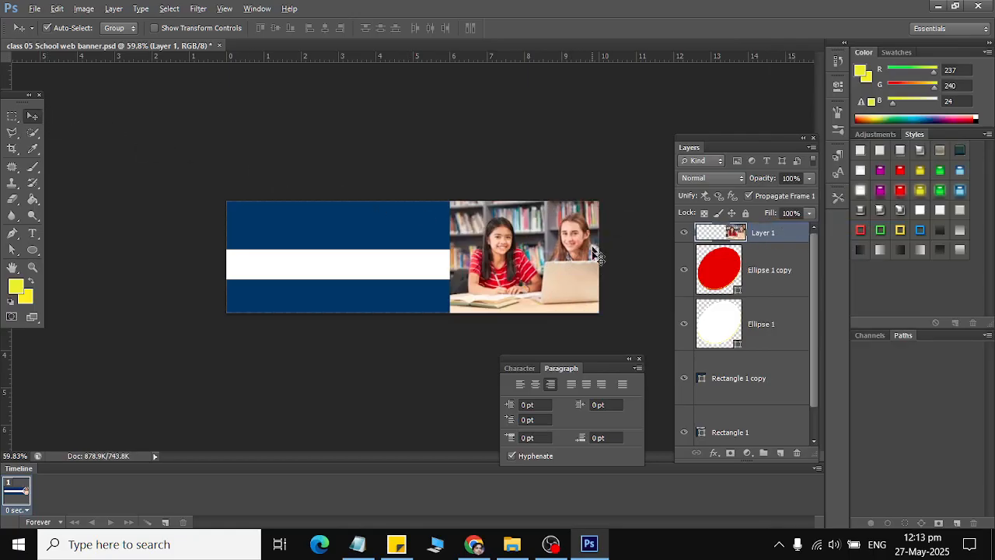
click(684, 232)
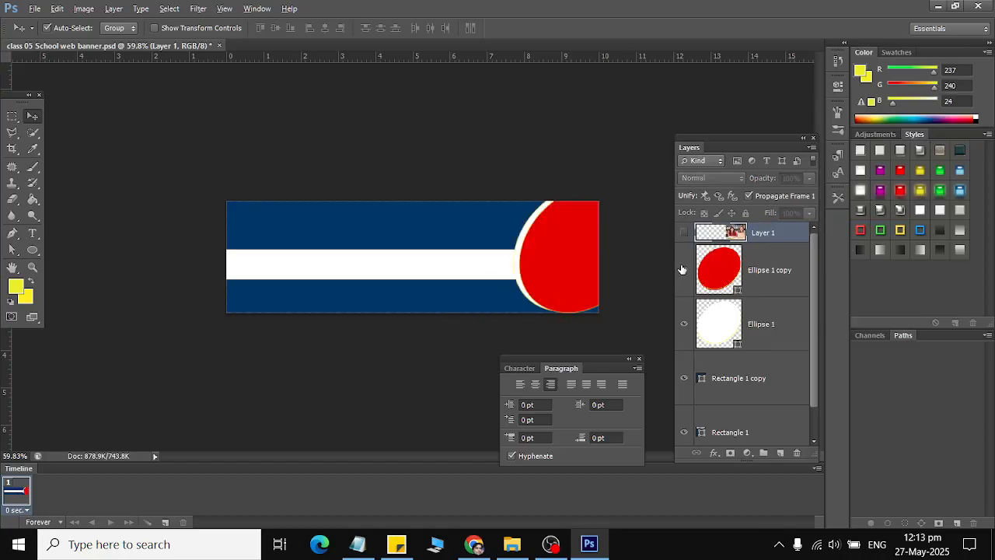
click(683, 269)
click(684, 269)
click(684, 232)
click(732, 256)
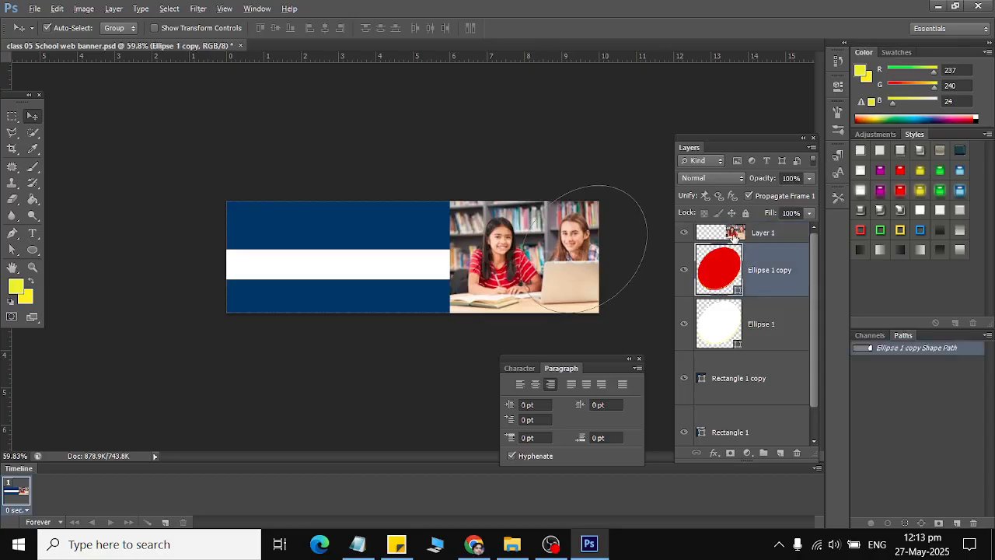
click(733, 236)
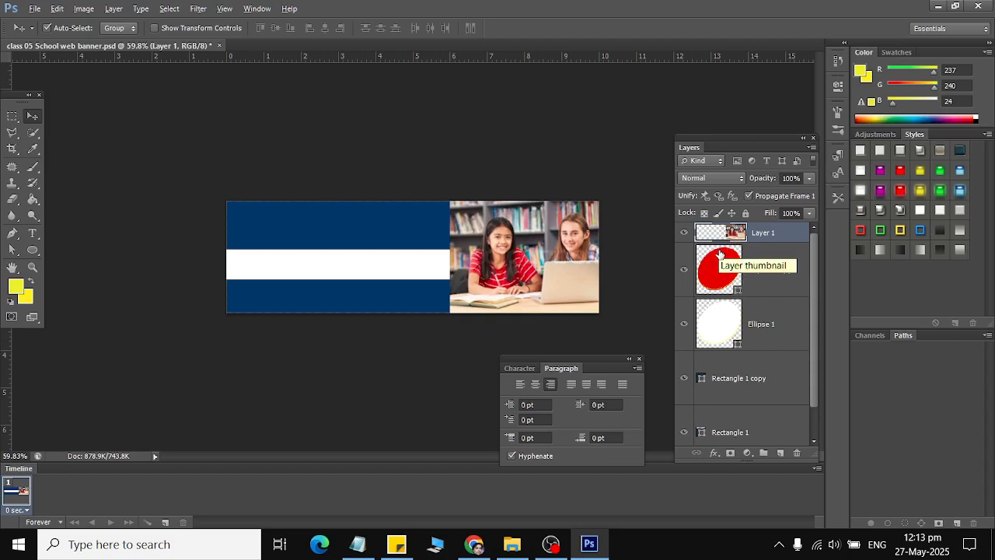
Clip the photo into the red circle so one girl fills it, and save the banner.
right_click(784, 232)
click(817, 228)
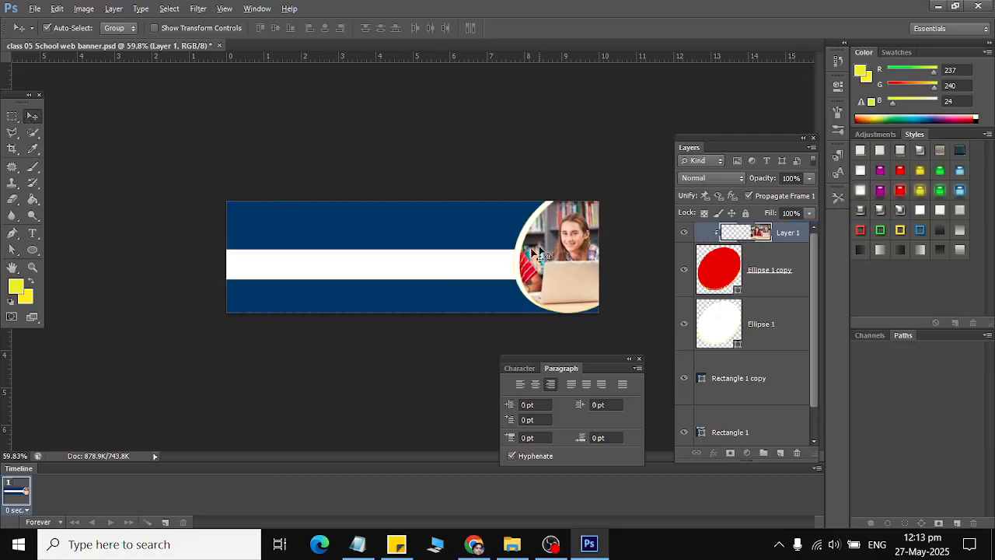
mouse_move(560, 270)
mouse_down()
mouse_move(580, 247)
mouse_move(613, 271)
mouse_move(555, 278)
mouse_up()
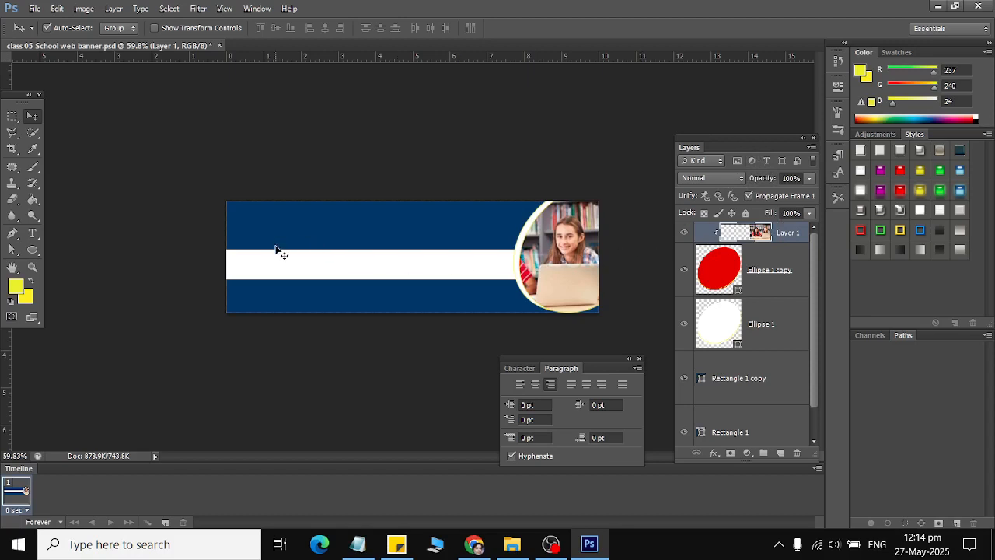
key(ctrl+s)
key(alt+Tab)
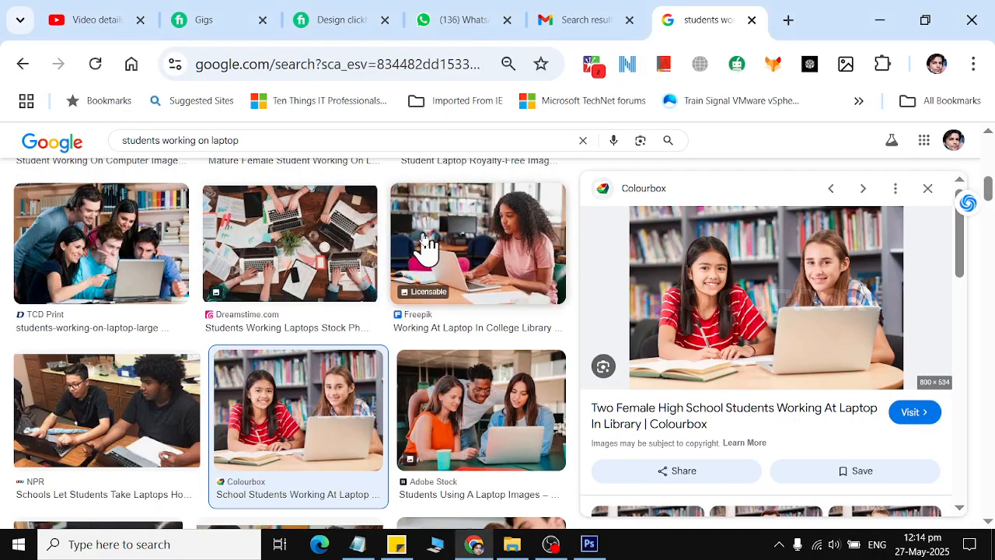
key(alt+Tab)
click(35, 8)
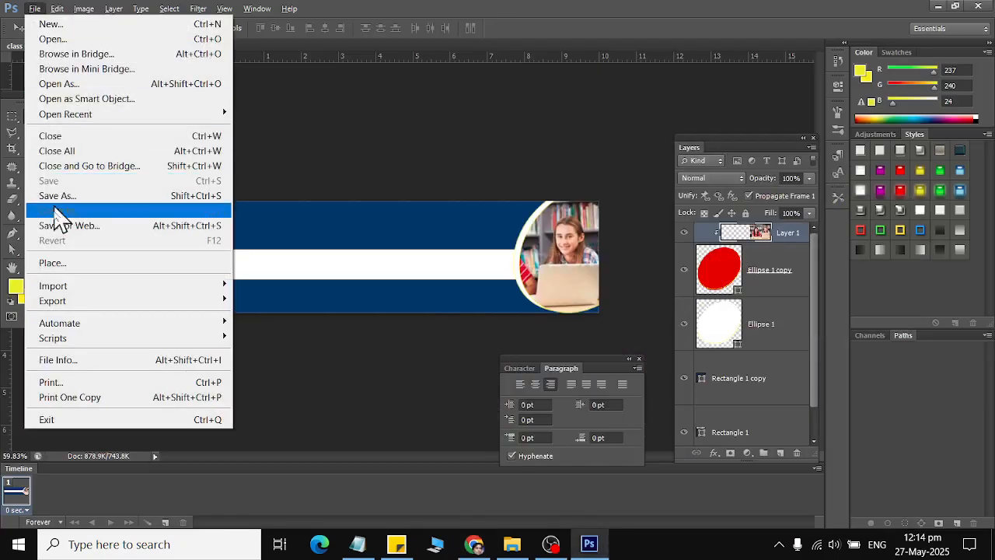
click(53, 263)
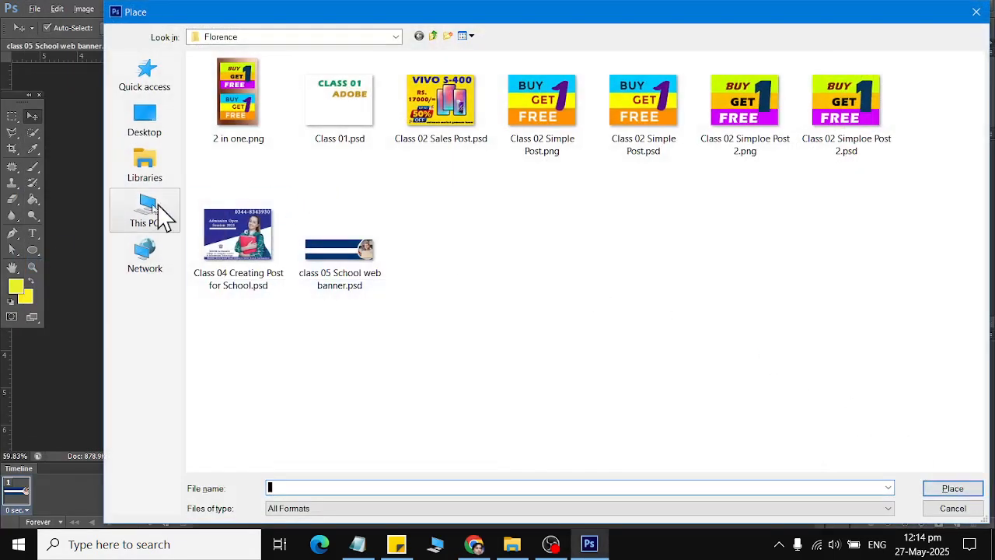
click(148, 210)
double_click(466, 204)
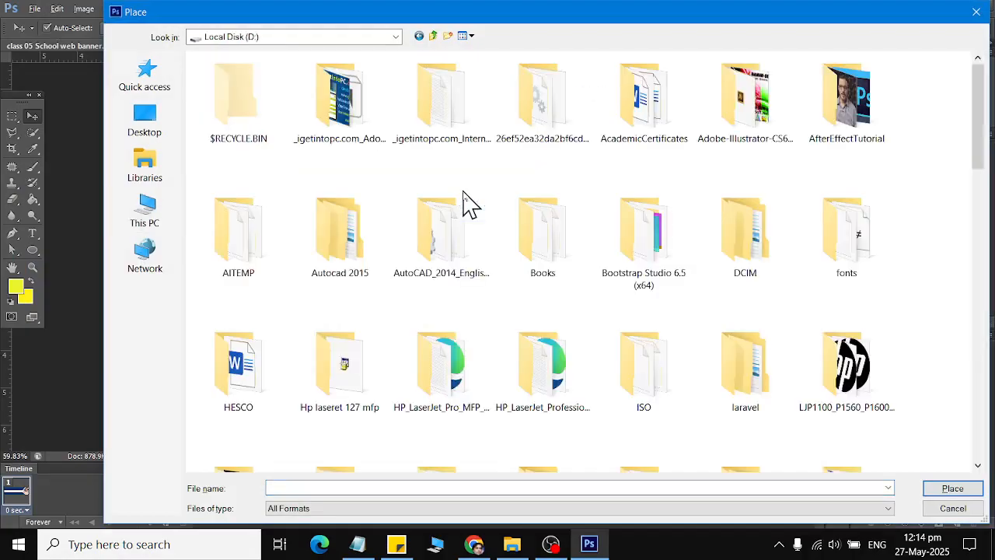
click(469, 204)
key(r)
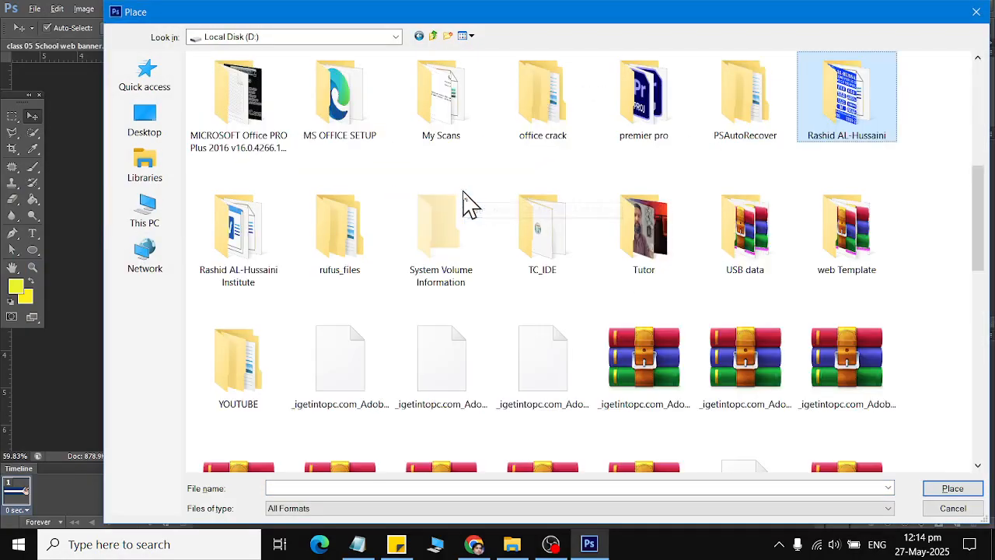
key(Return)
key(l)
key(l)
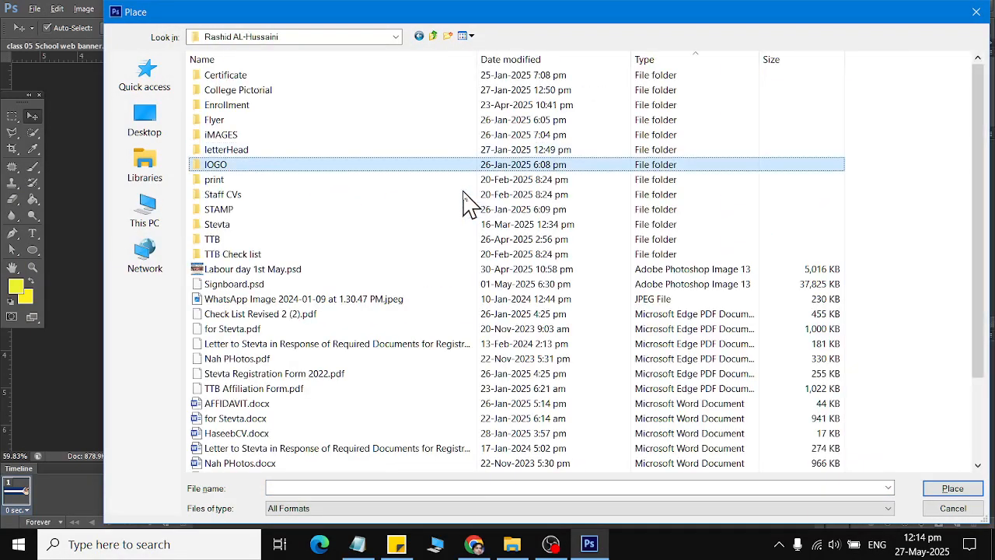
key(Return)
key(s)
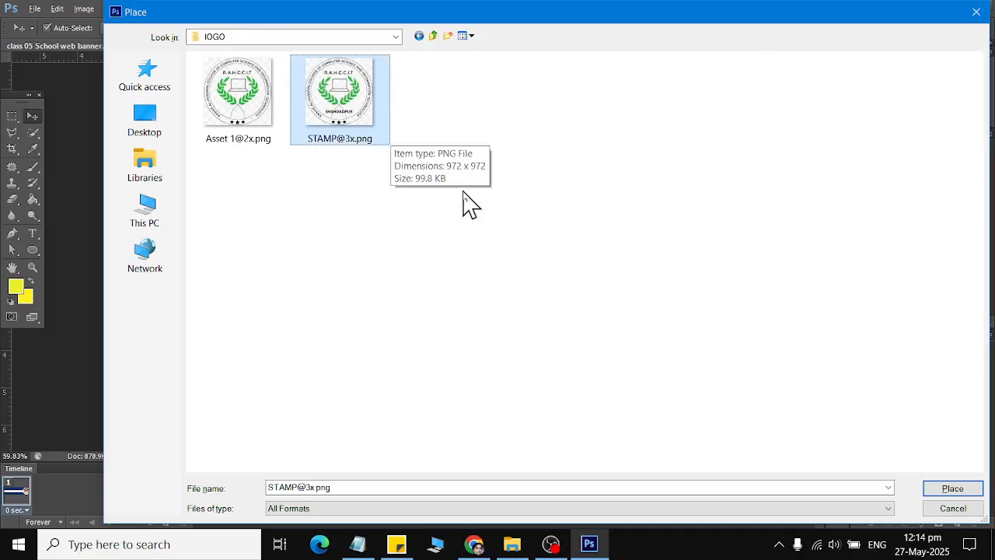
key(Return)
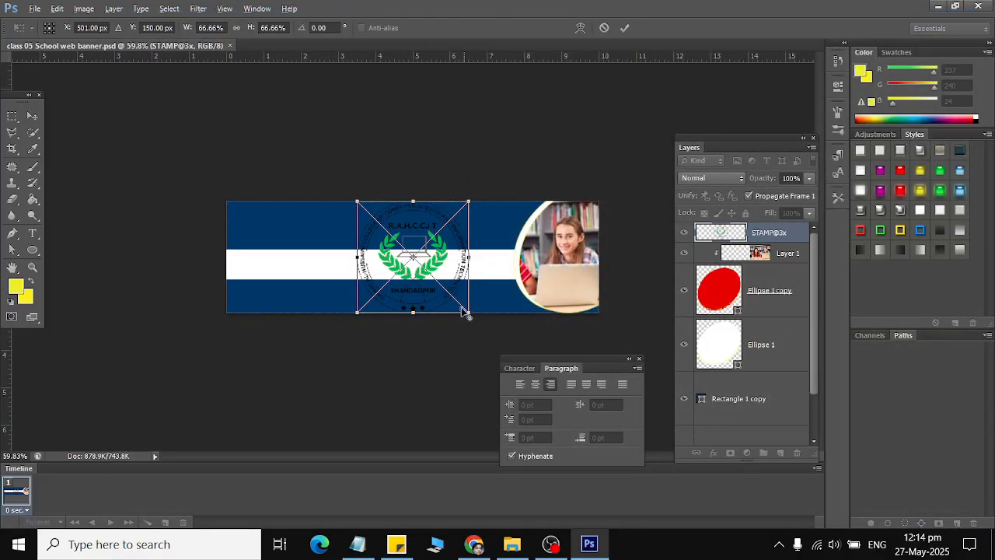
Shrink the stamp logo to 27.55% in the top-left navy band and commit it.
drag(465, 312, 229, 212)
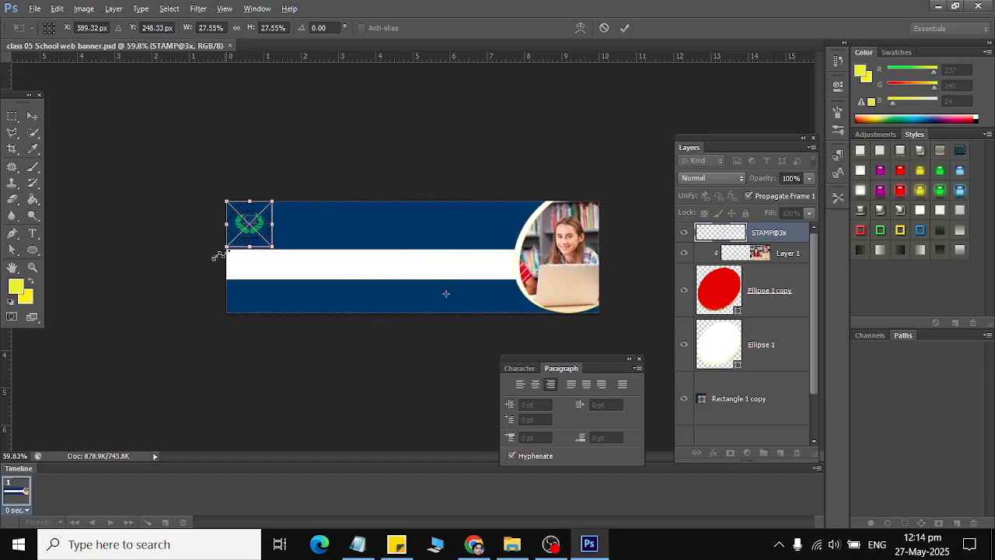
click(32, 116)
click(412, 215)
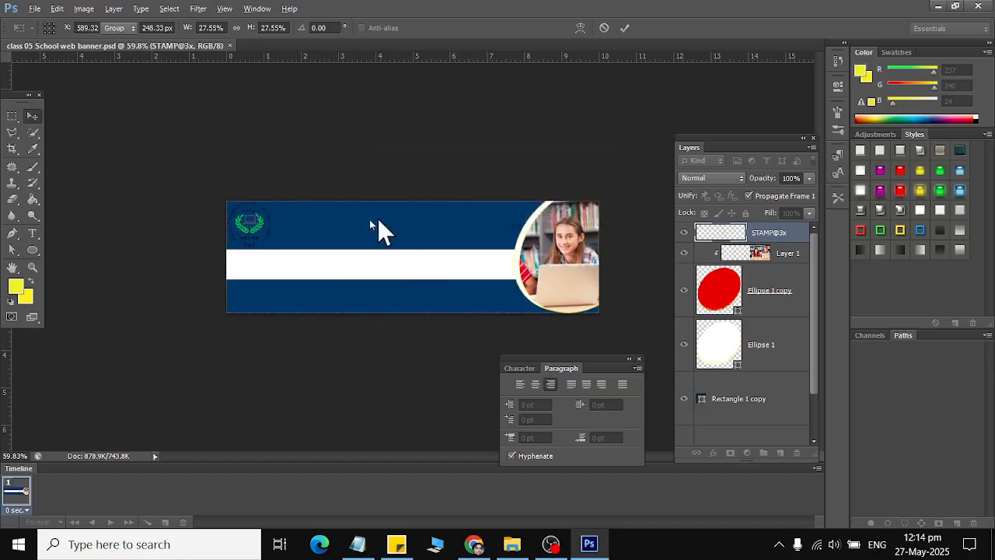
scroll(220, 207, up, 3)
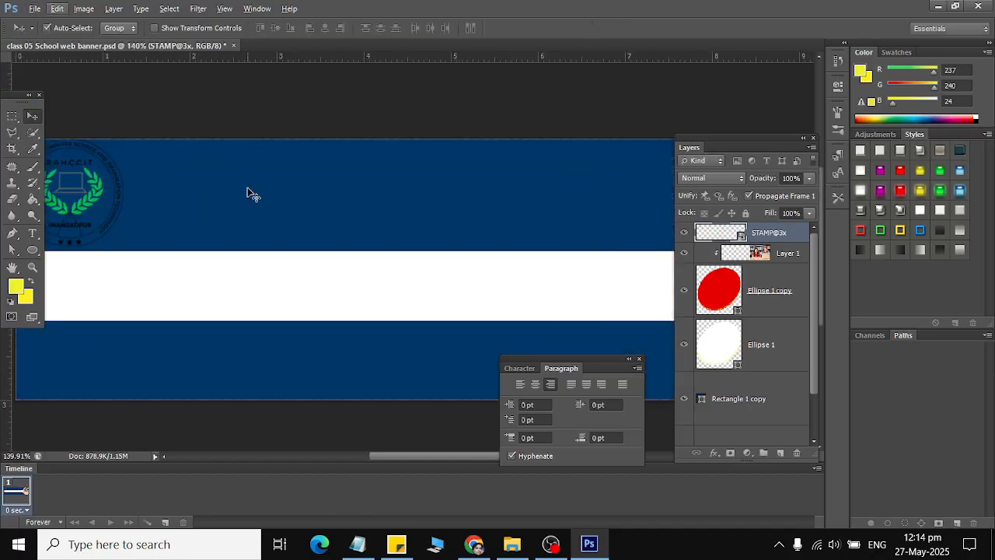
scroll(251, 194, down, 3)
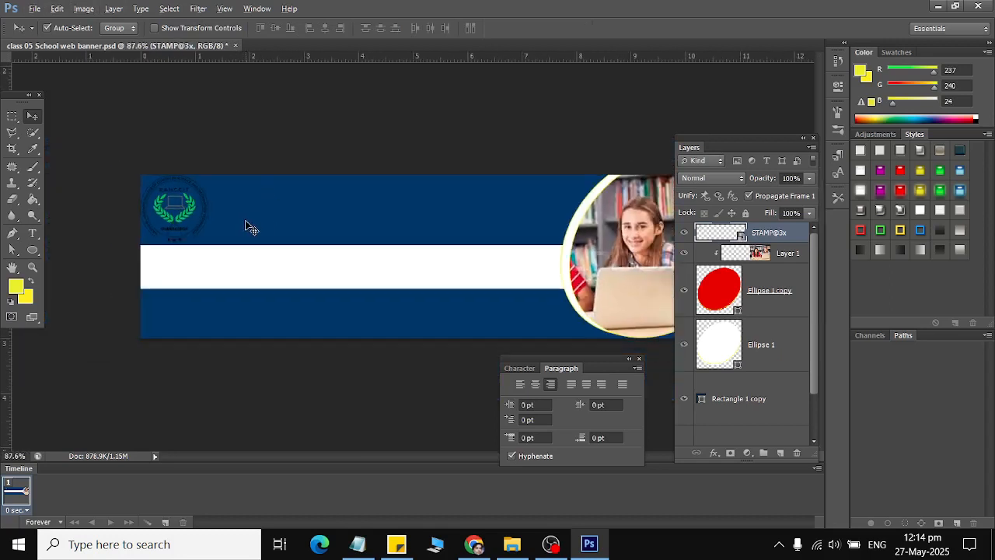
click(250, 222)
scroll(764, 367, down, 1)
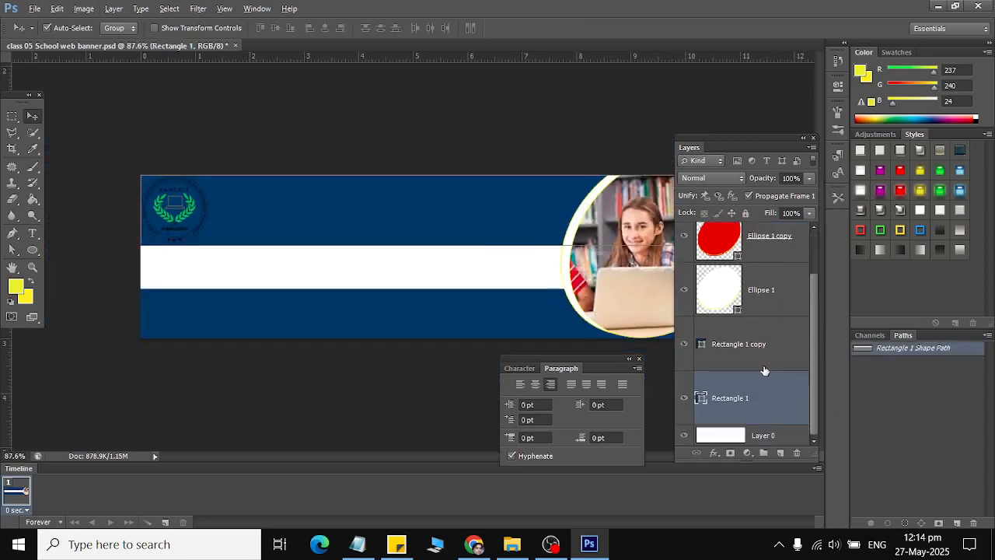
Narrow the top navy bar (Rectangle 1) from its left end to 87.6% width.
click(758, 362)
click(684, 354)
click(684, 355)
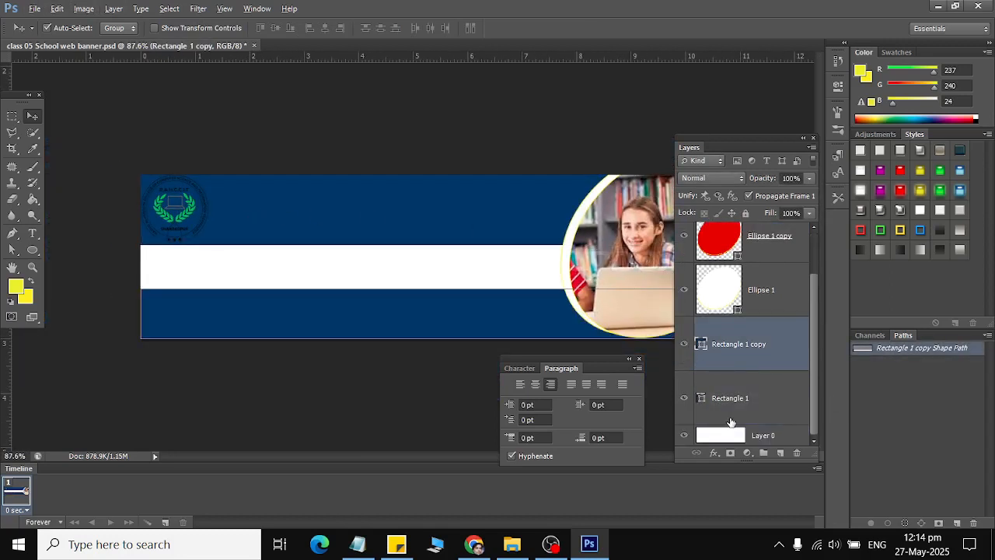
click(727, 400)
key(ctrl+t)
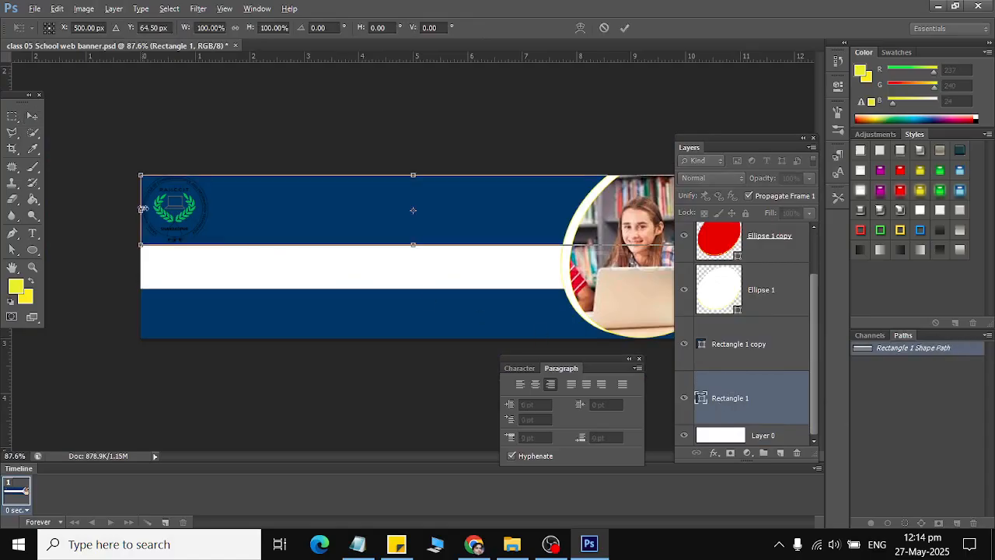
drag(145, 211, 216, 211)
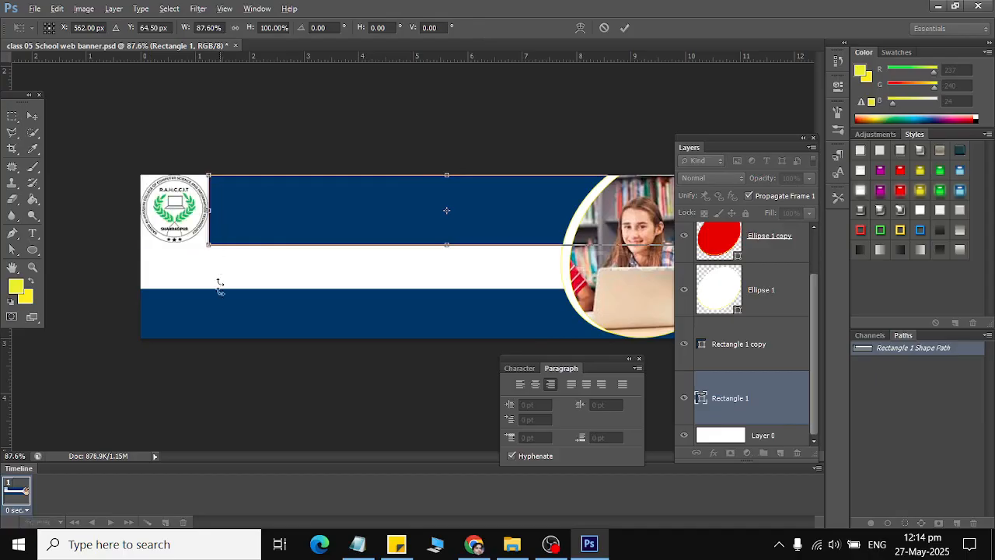
click(31, 116)
click(430, 216)
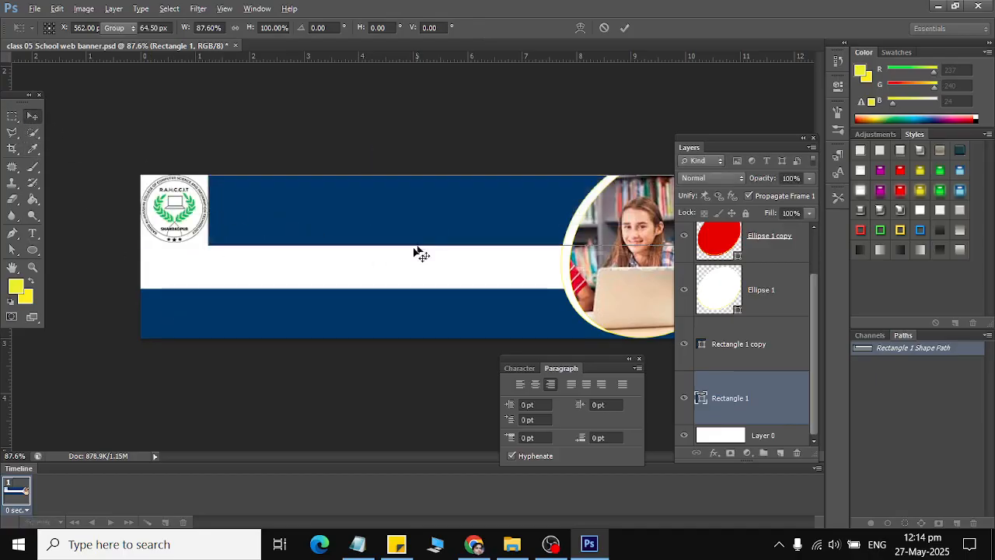
scroll(410, 245, down, 2)
scroll(410, 245, down, 1)
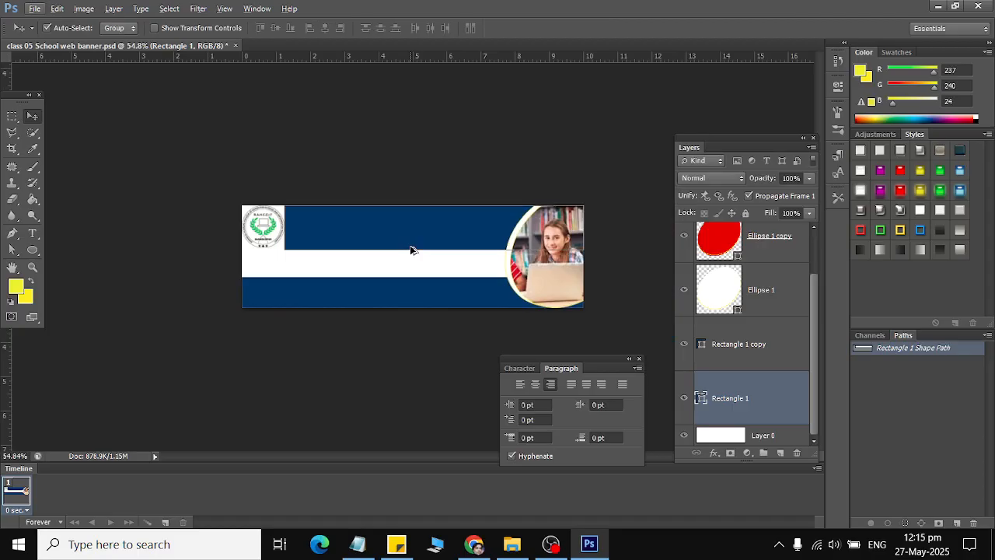
scroll(435, 194, up, 3)
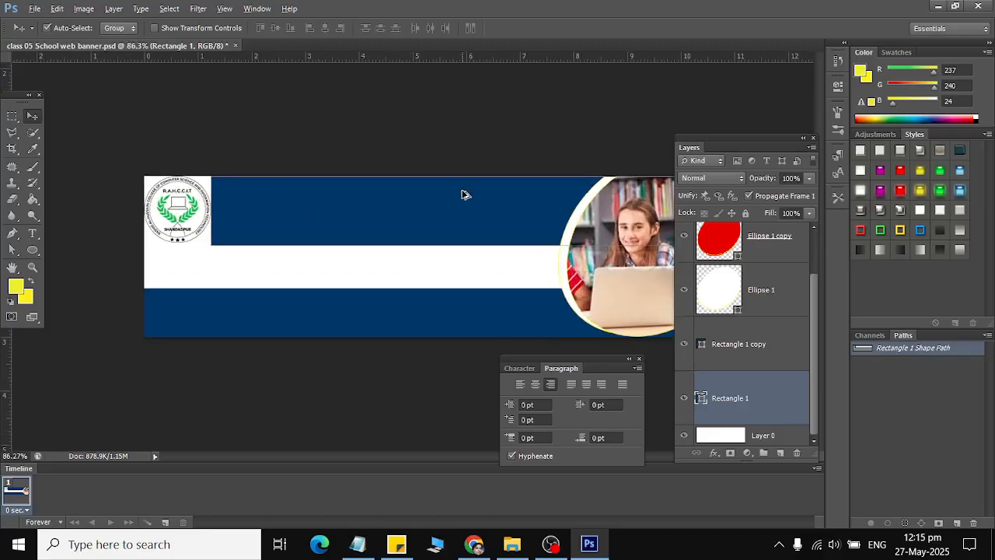
scroll(462, 194, up, 1)
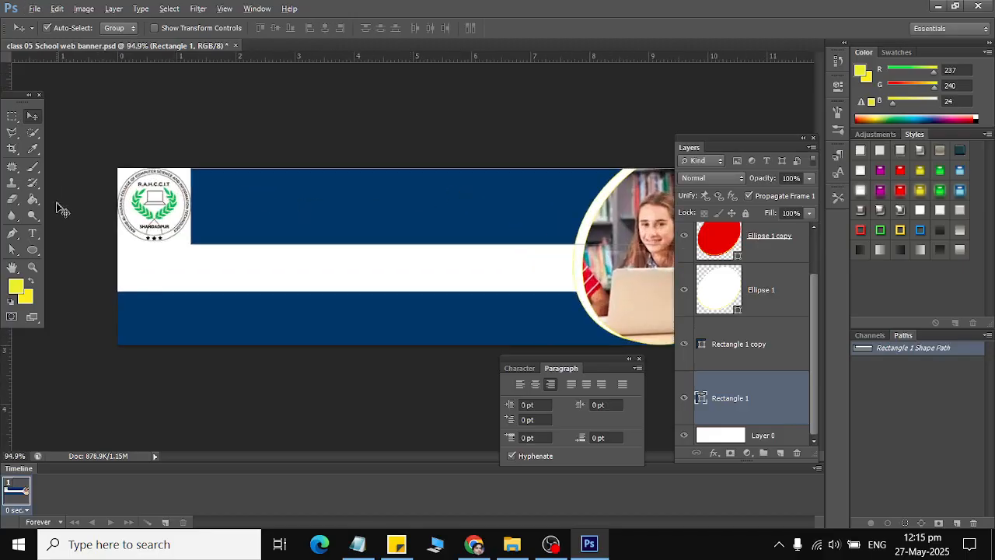
Create a new text layer and move it to the top of the layer stack.
click(32, 233)
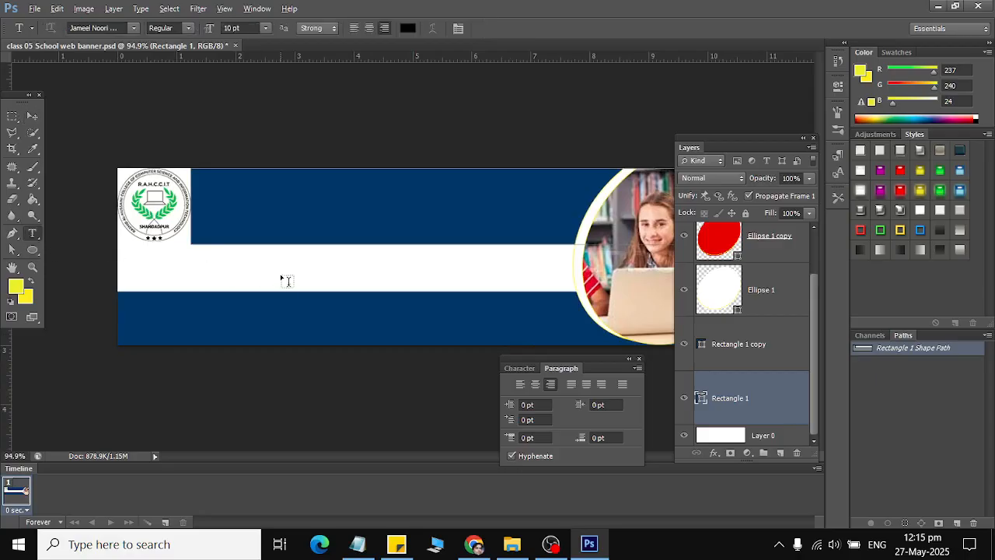
click(190, 265)
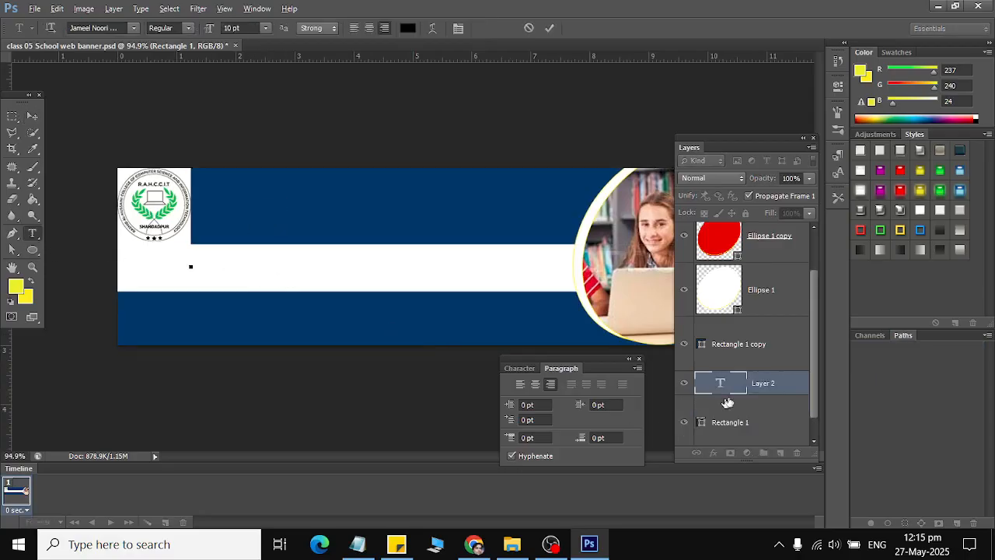
drag(752, 384, 755, 224)
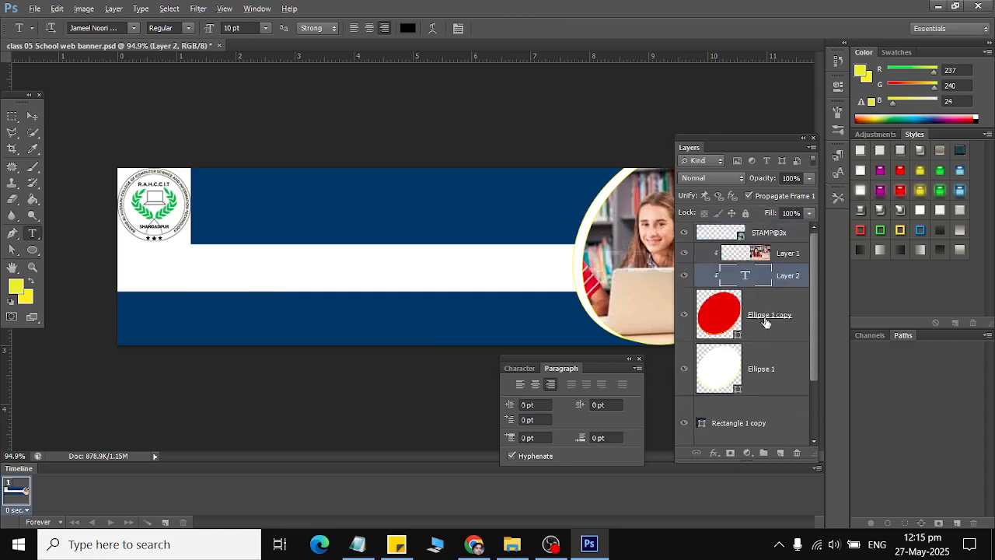
drag(774, 268, 758, 229)
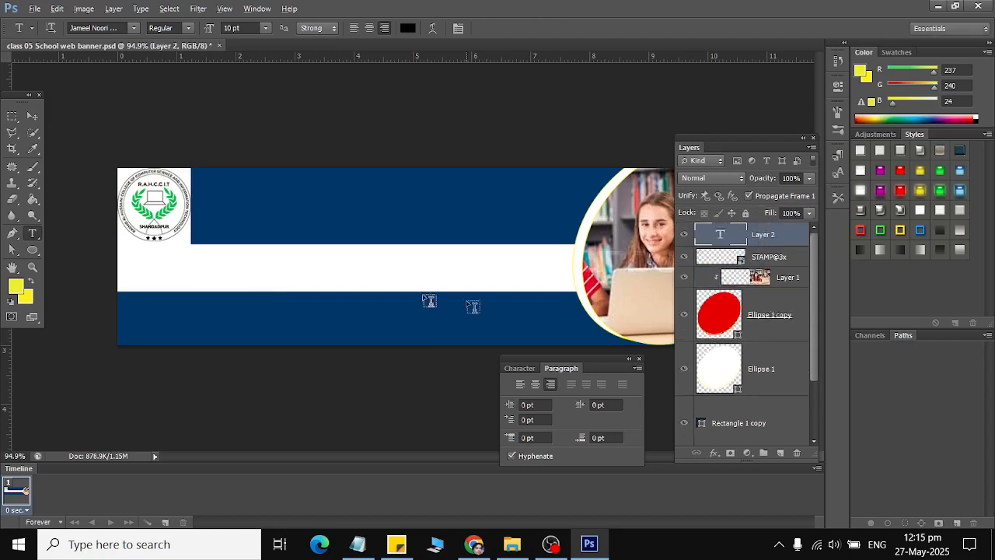
click(797, 456)
click(430, 211)
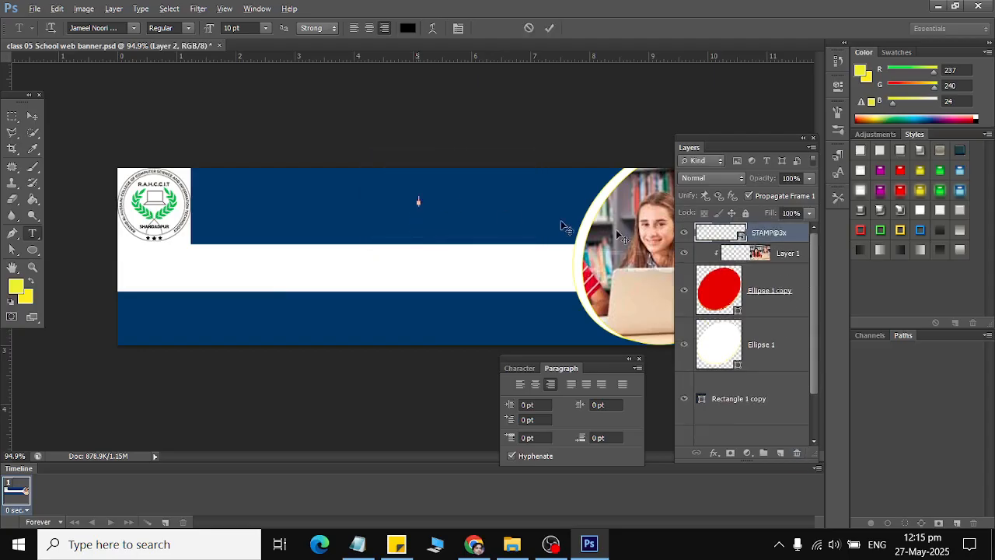
key(ctrl+z)
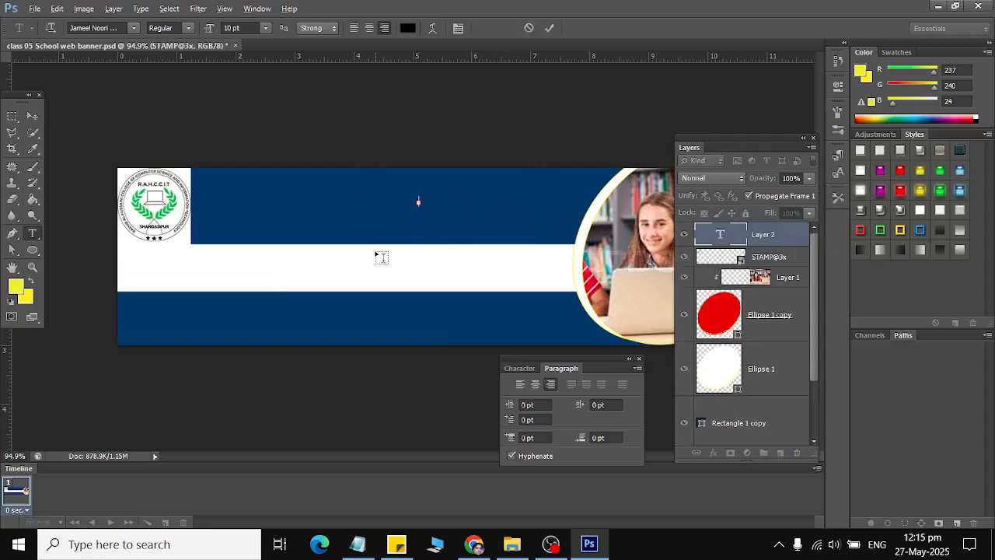
Enter the heading 'ADmission Open 2025' in small dark type across the top navy bar.
key(ctrl+v)
key(ctrl+z)
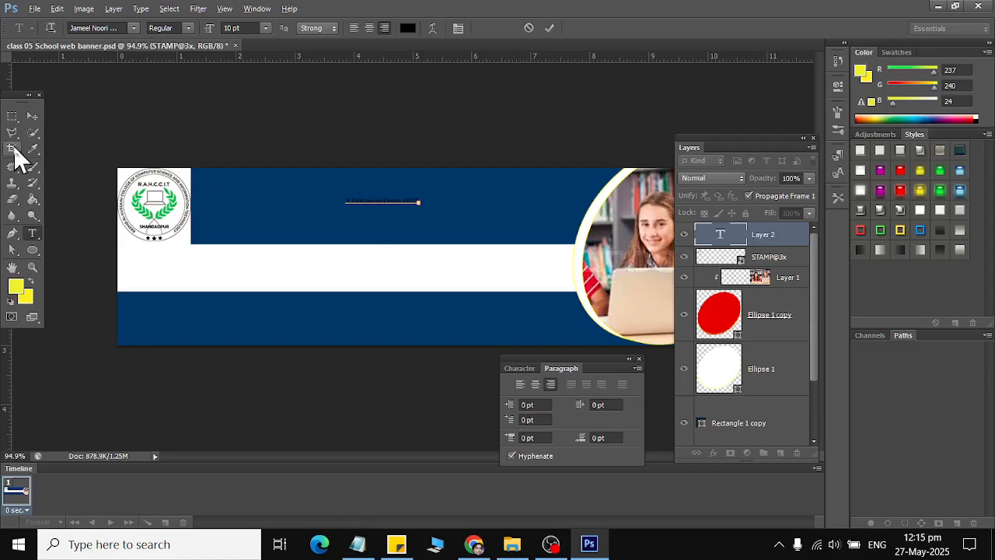
click(33, 115)
drag(374, 202, 735, 273)
scroll(791, 276, up, 2)
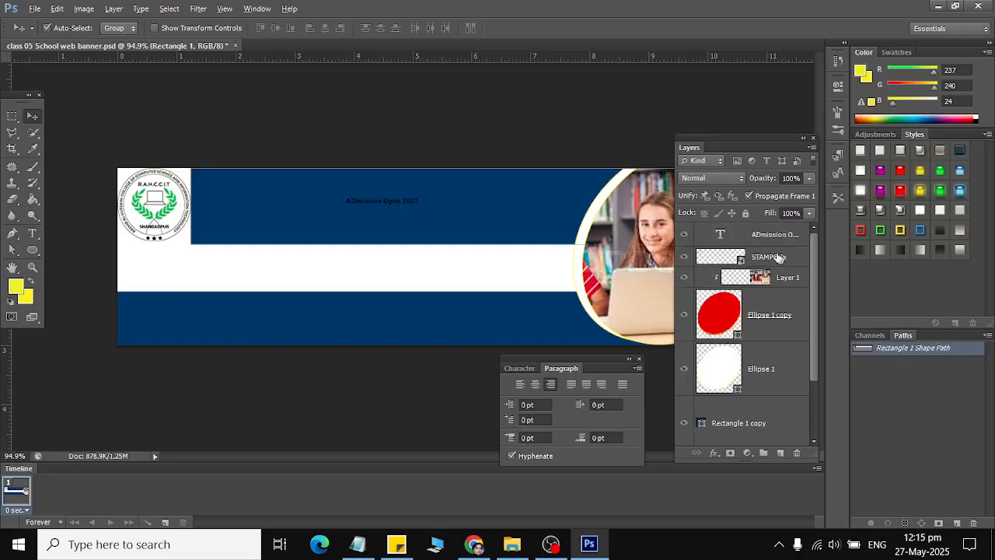
click(760, 236)
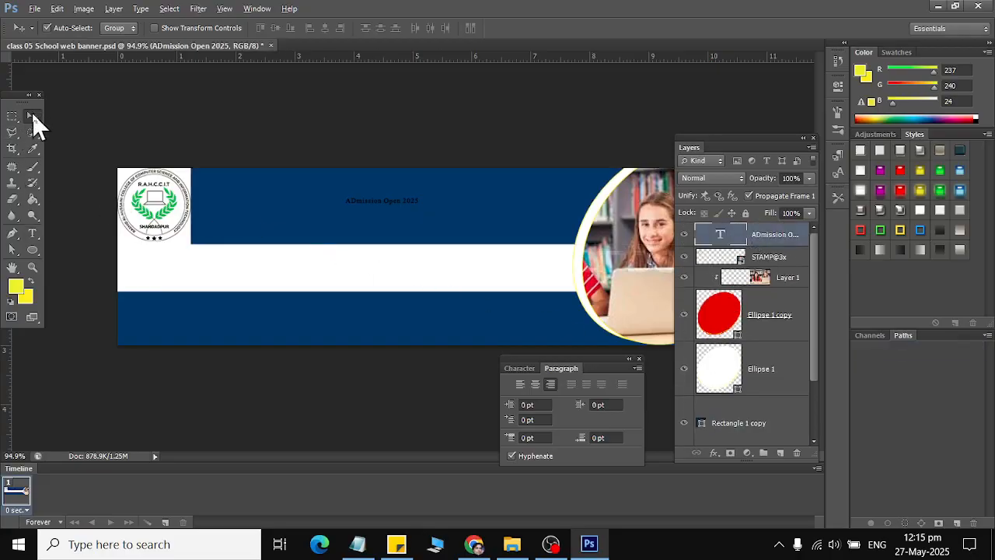
Turn off Auto-Select and drag the 'ADmission Open 2025' heading down into the white middle band.
click(47, 28)
drag(357, 206, 326, 271)
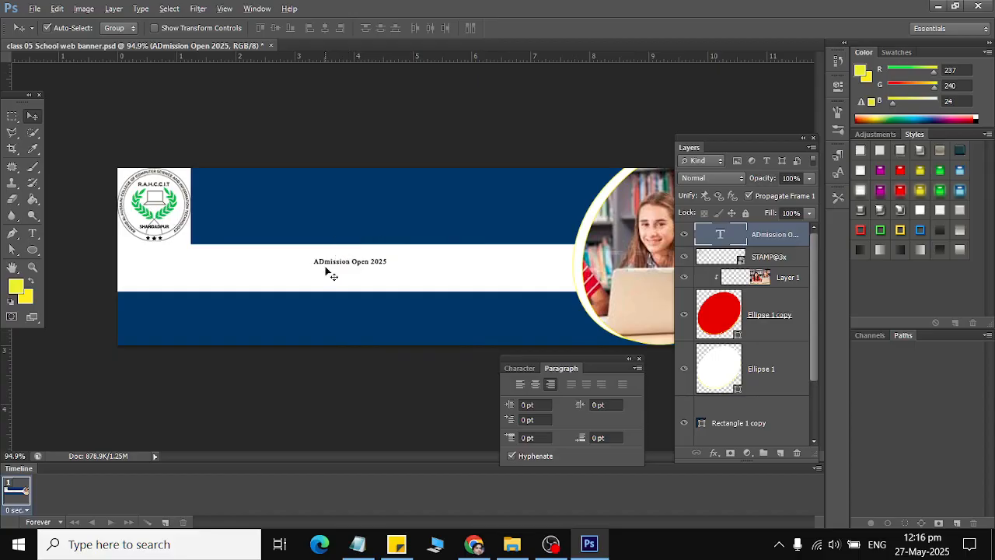
key(ctrl+z)
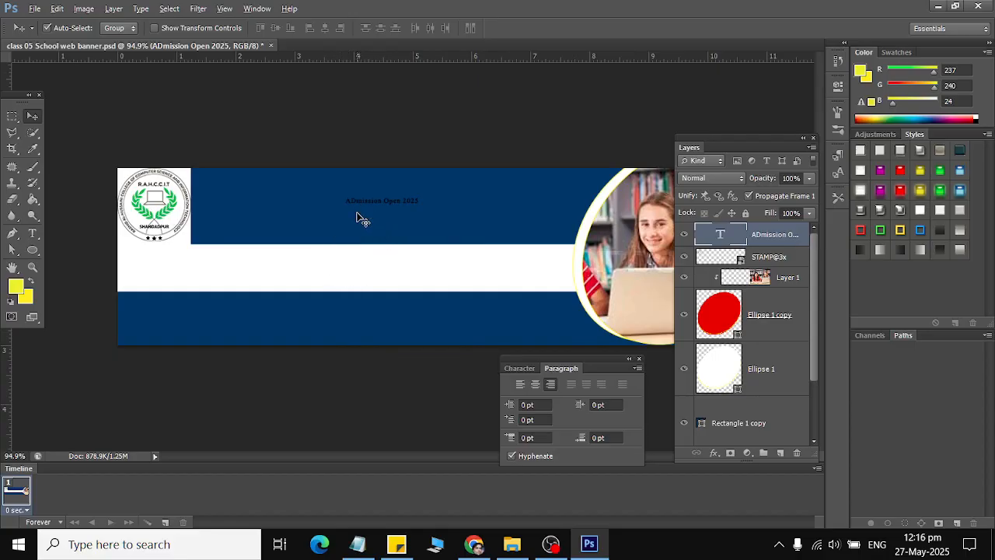
click(360, 219)
drag(360, 219, 329, 295)
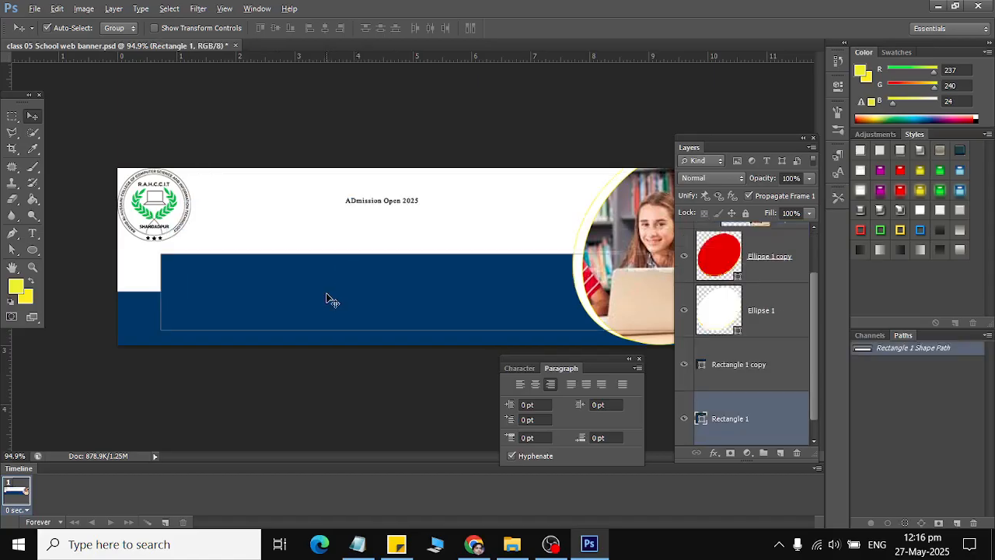
key(ctrl+z)
click(47, 28)
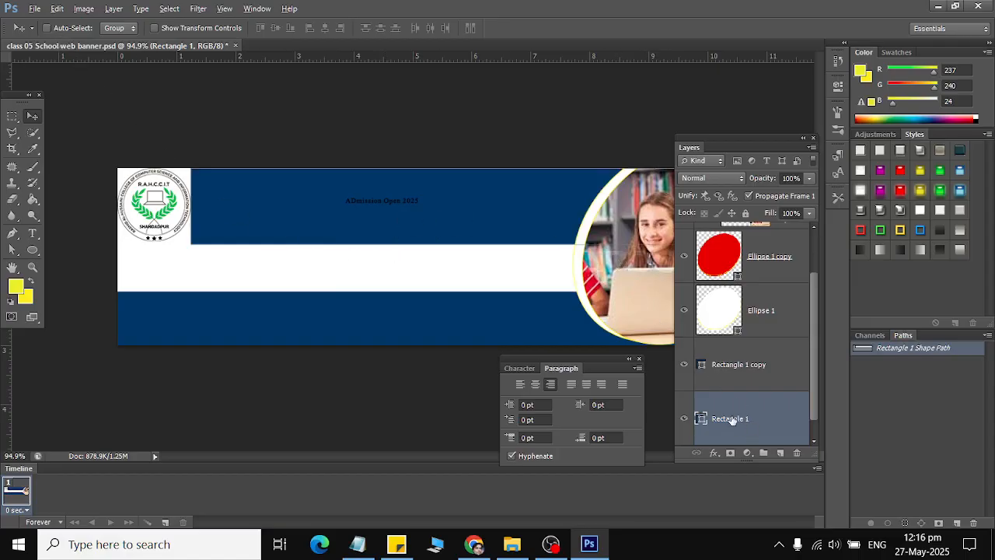
scroll(773, 297, up, 2)
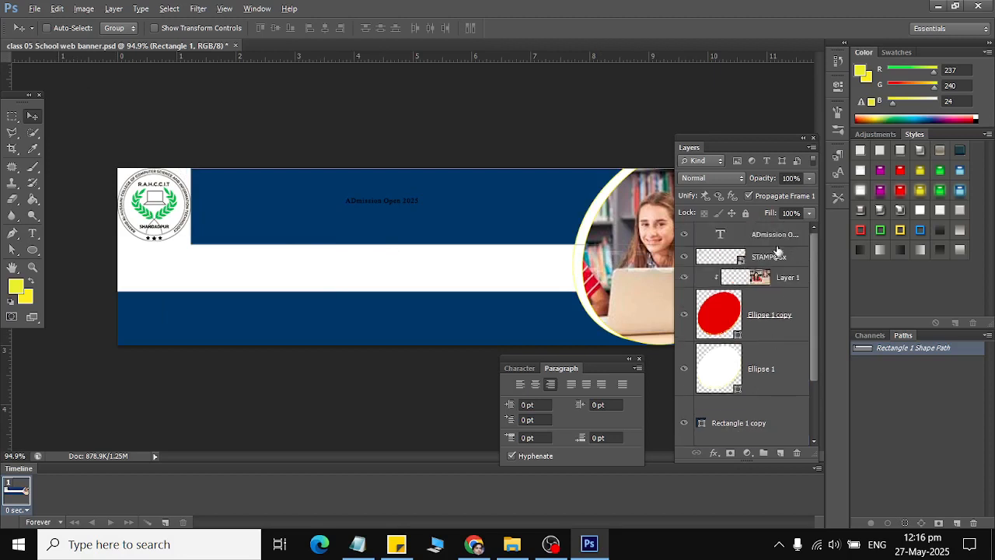
click(764, 238)
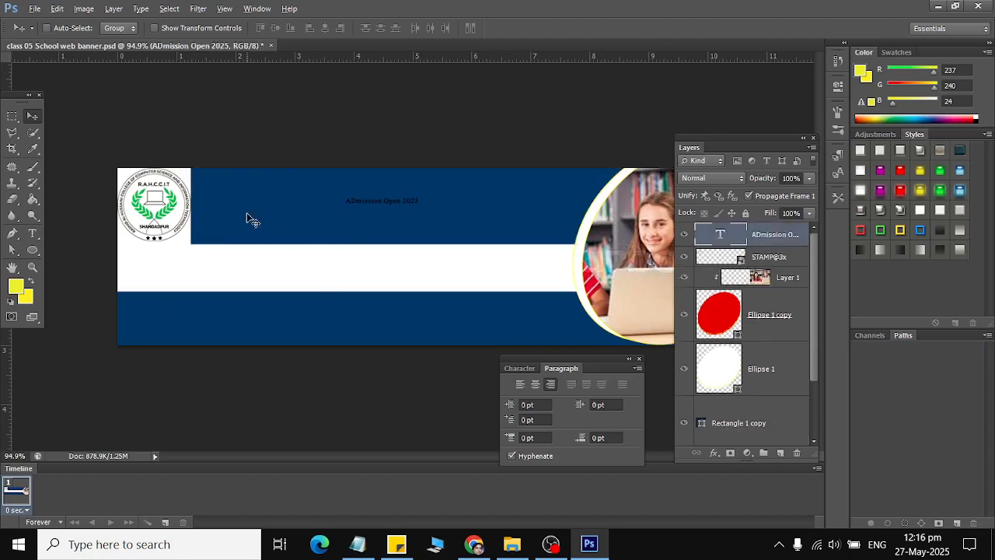
drag(242, 221, 175, 296)
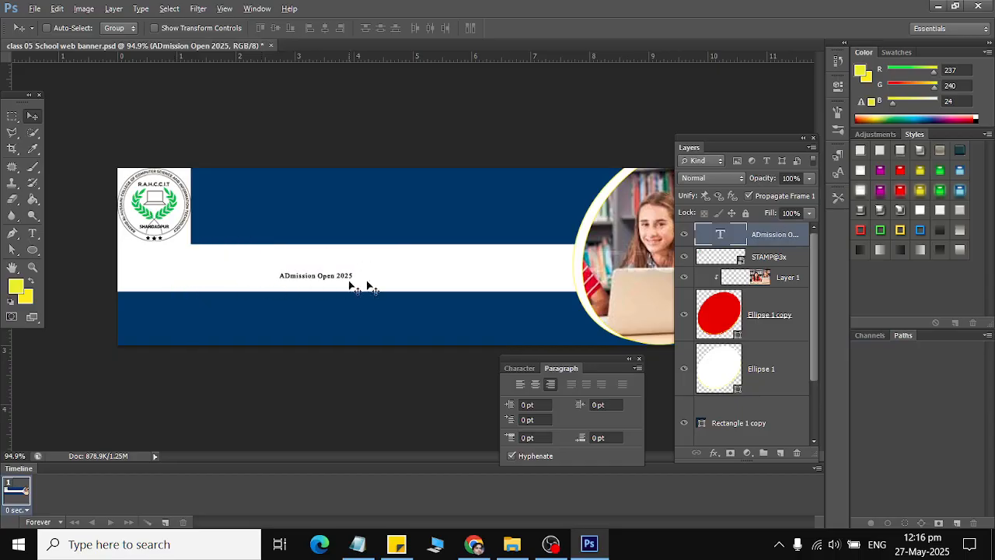
click(709, 311)
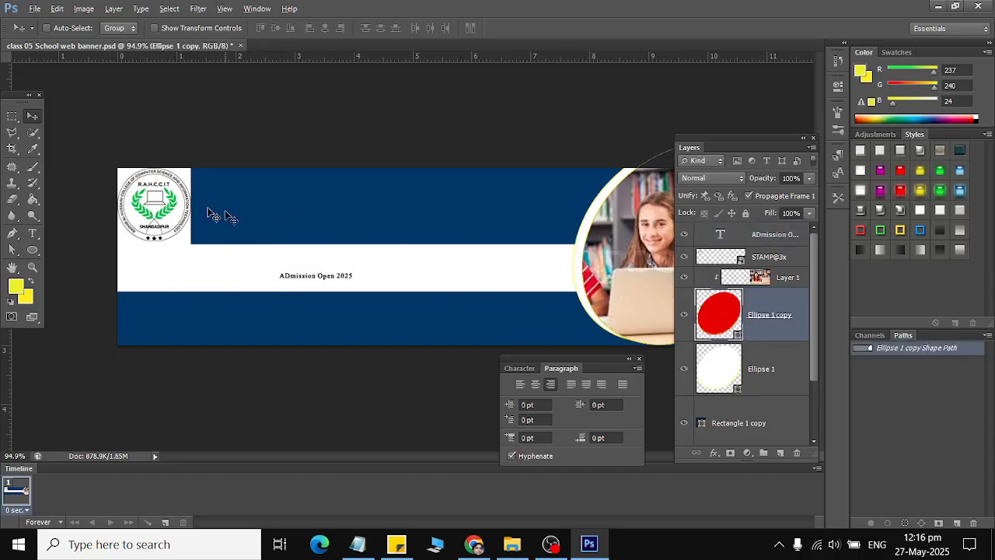
drag(160, 204, 27, 207)
Scale the 'ADmission Open 2025' heading up to 40.51 pt across the white band.
click(780, 235)
key(ctrl+t)
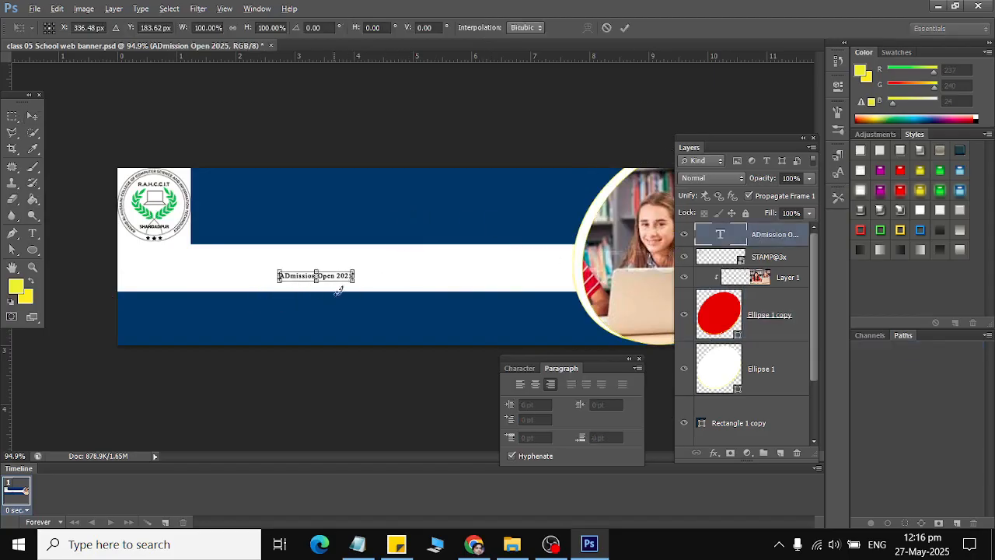
drag(357, 286, 493, 286)
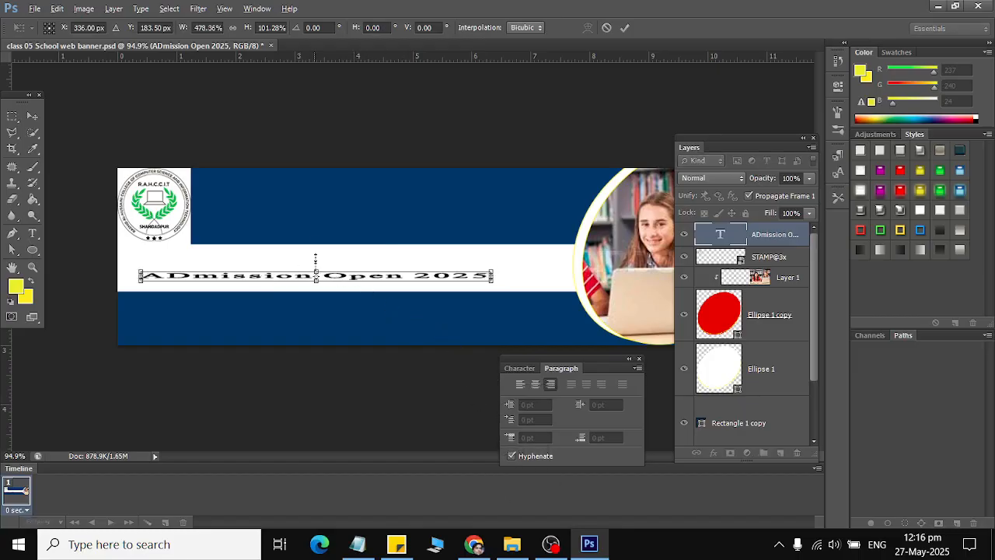
drag(315, 258, 315, 240)
drag(362, 274, 437, 276)
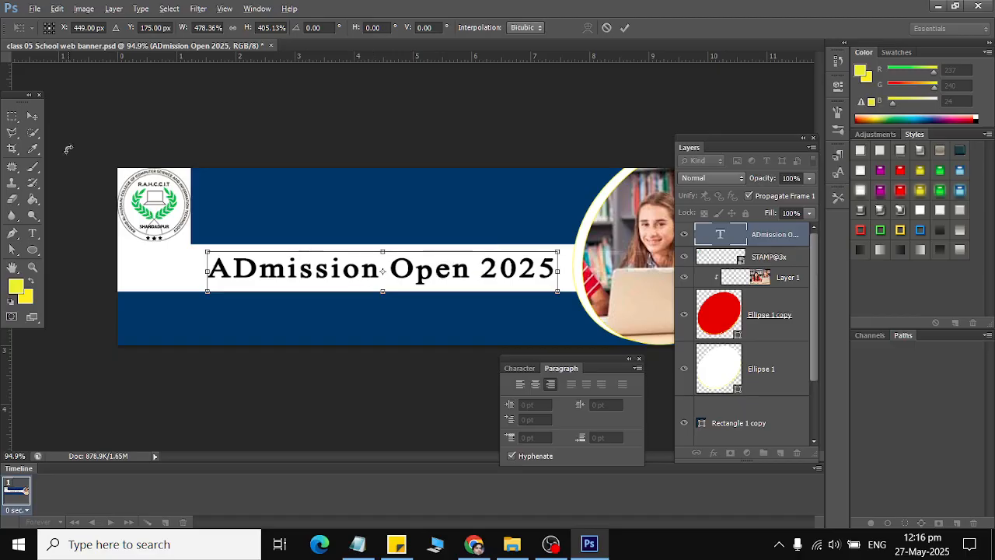
click(31, 115)
click(418, 213)
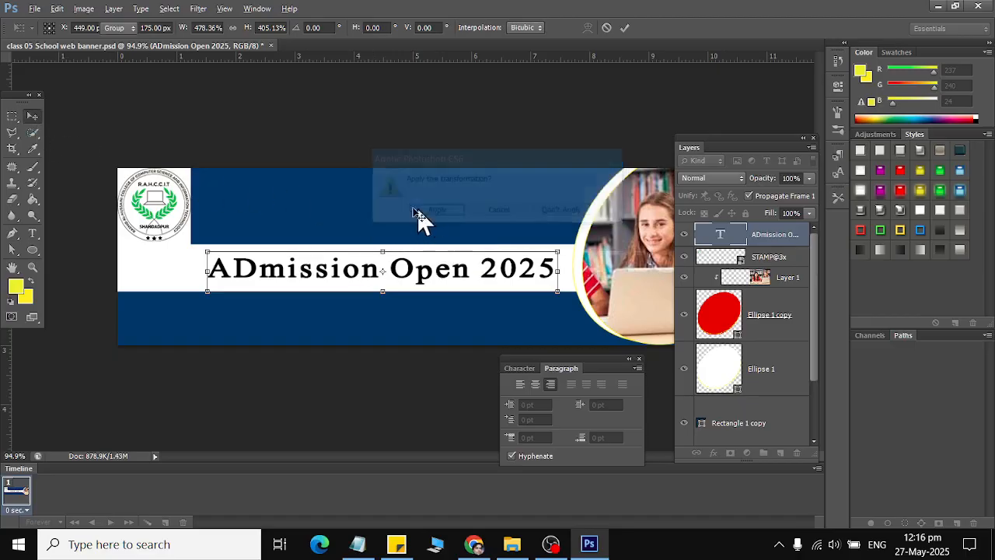
Enter a short test text 'ra' with the Type tool and commit it.
click(30, 235)
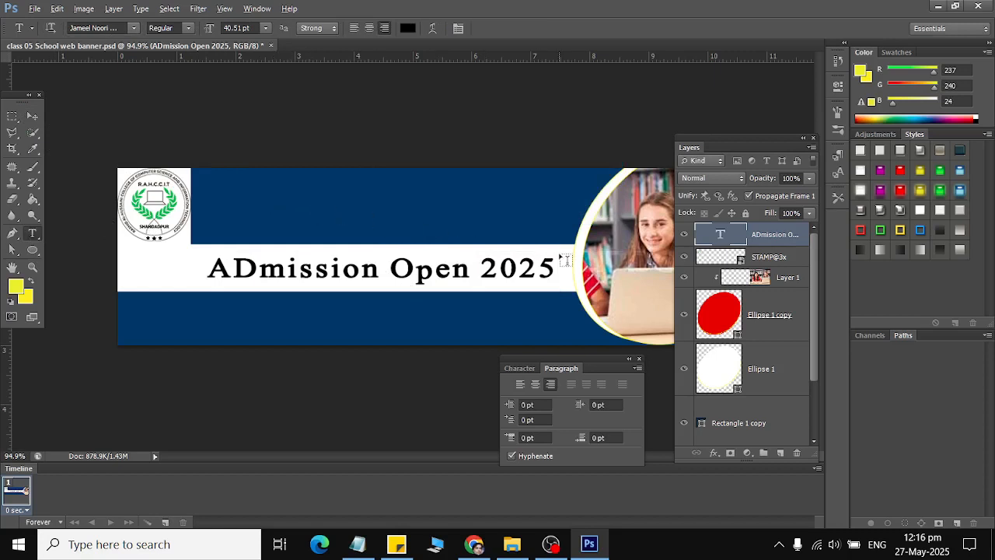
key(r)
key(a)
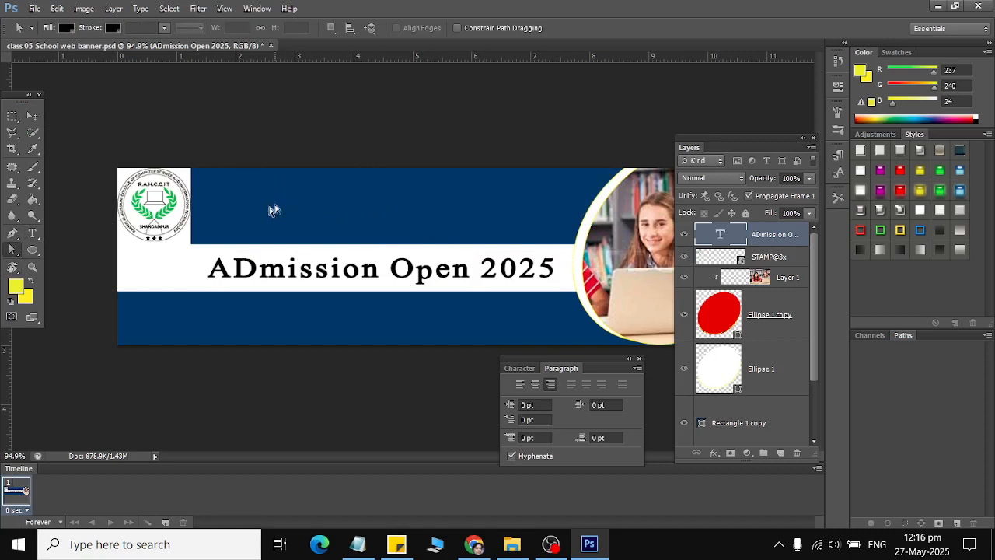
click(34, 114)
Type the person's name beside the logo in the top navy band and colour it white (ffffff).
click(31, 237)
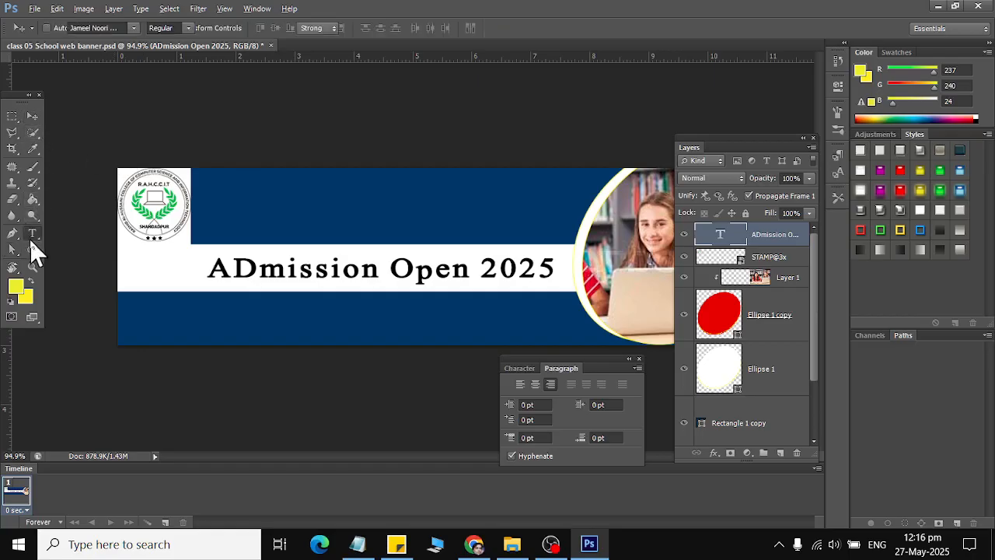
click(225, 178)
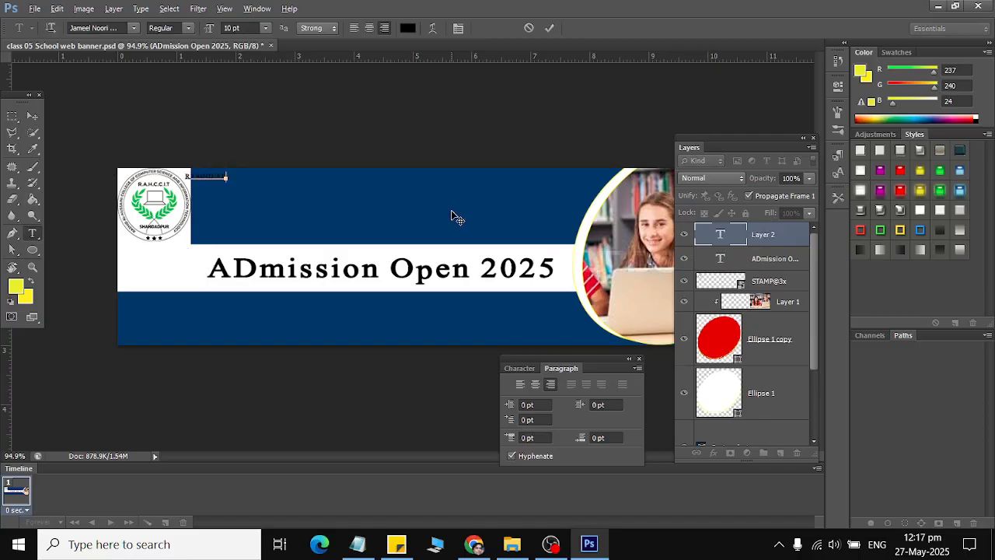
key(ctrl+a)
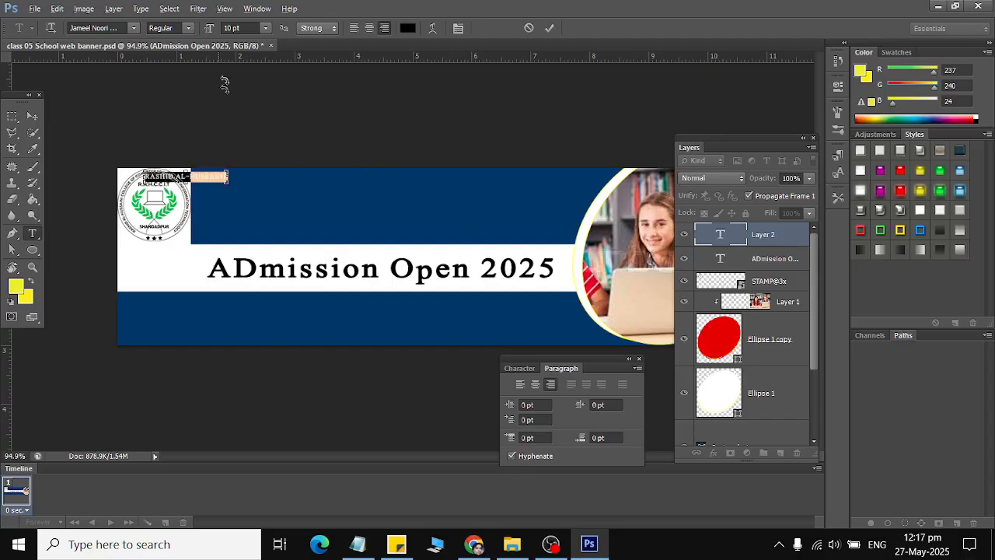
click(407, 28)
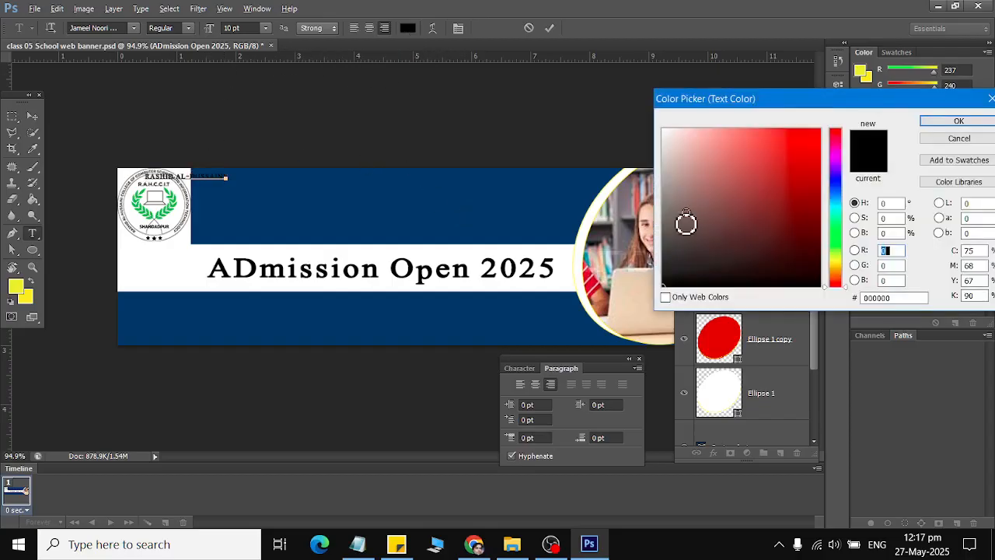
drag(686, 221, 620, 119)
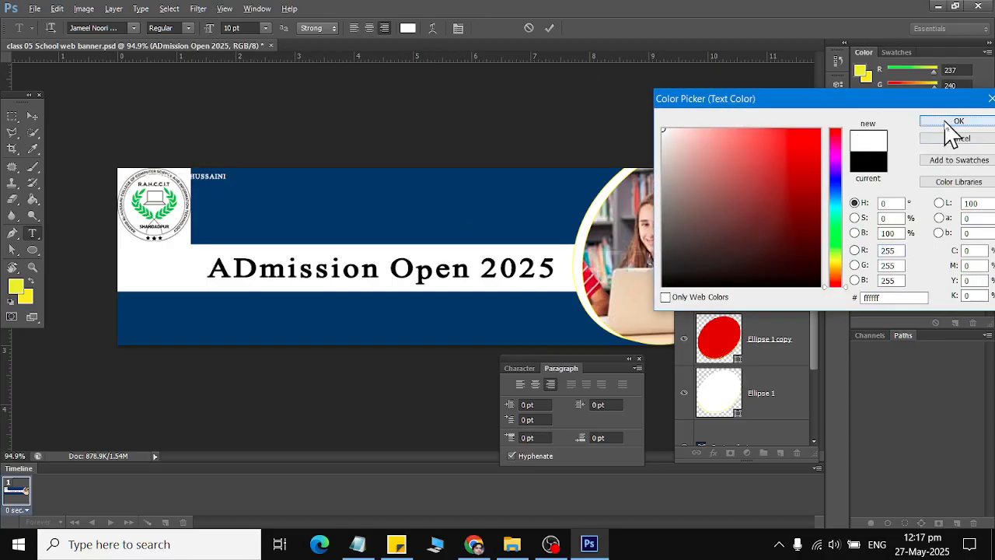
click(956, 121)
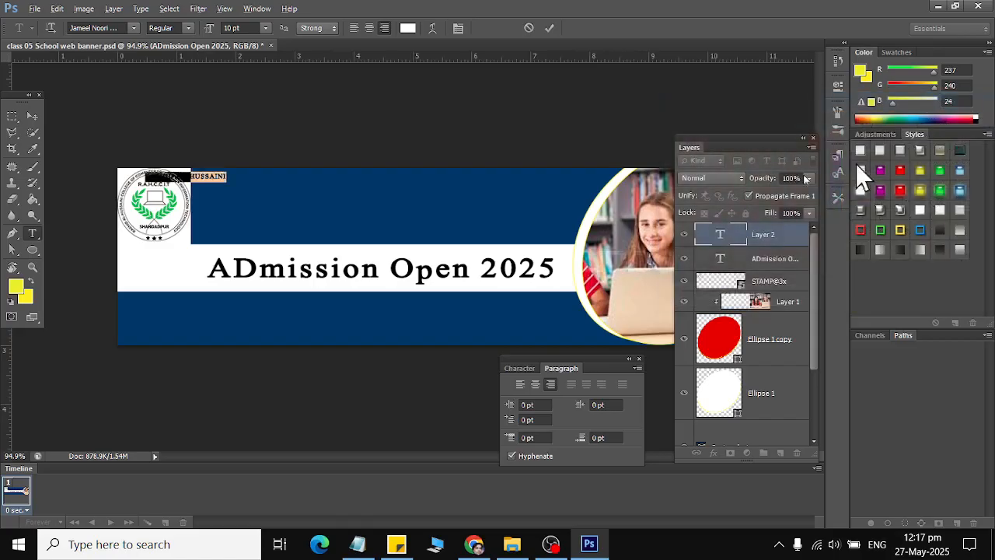
Scale the white name text about 400% to 39.92 pt and centre it in the top navy band.
click(34, 115)
key(ctrl+t)
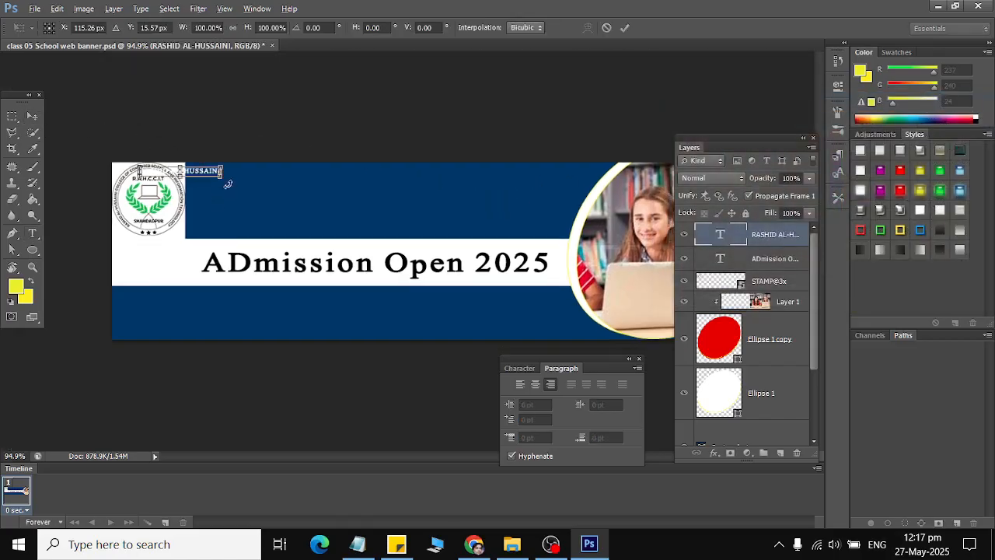
drag(221, 176, 338, 262)
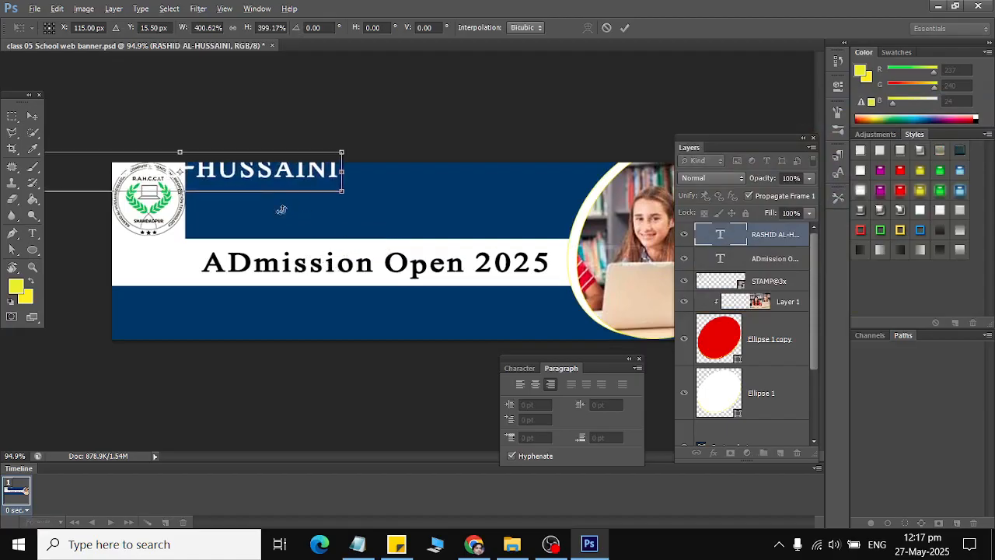
drag(275, 169, 464, 182)
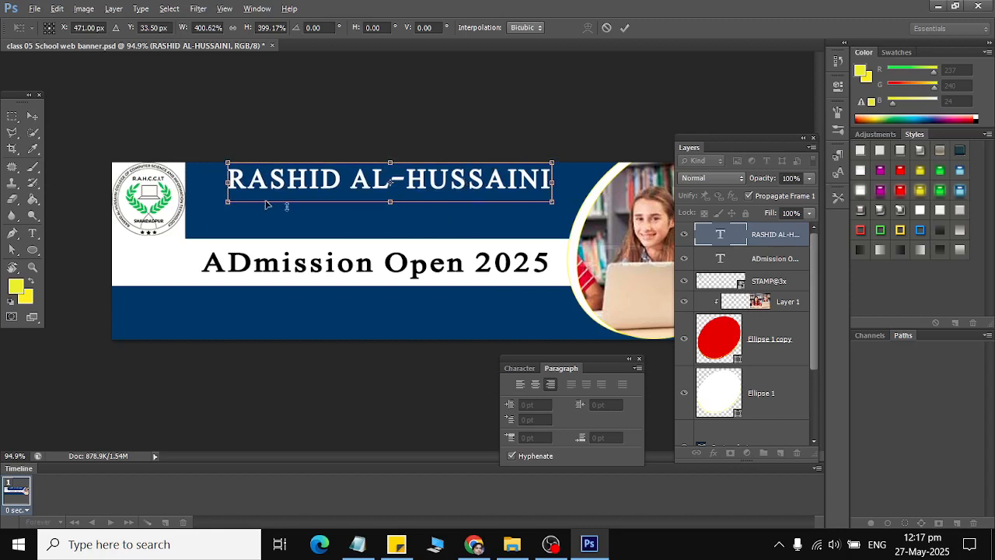
click(33, 117)
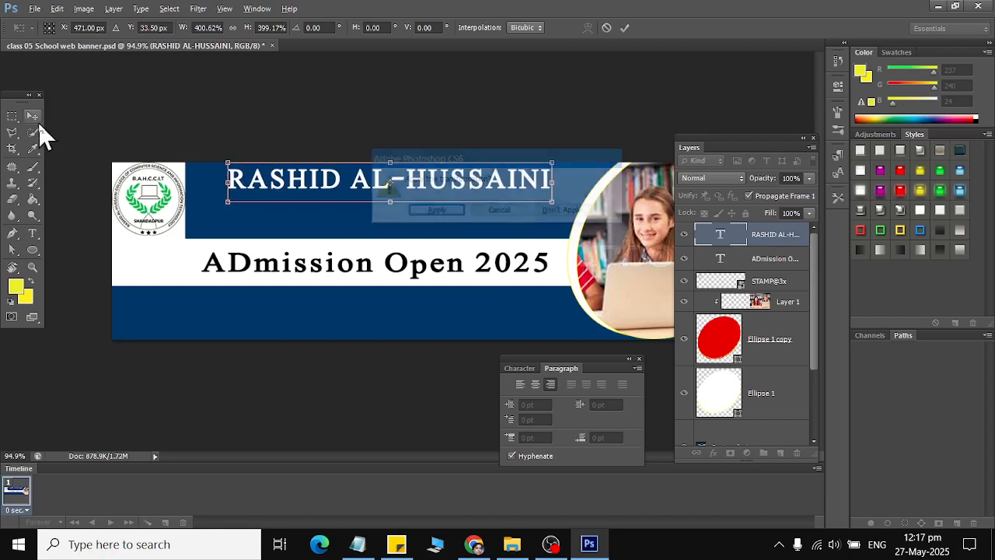
click(435, 215)
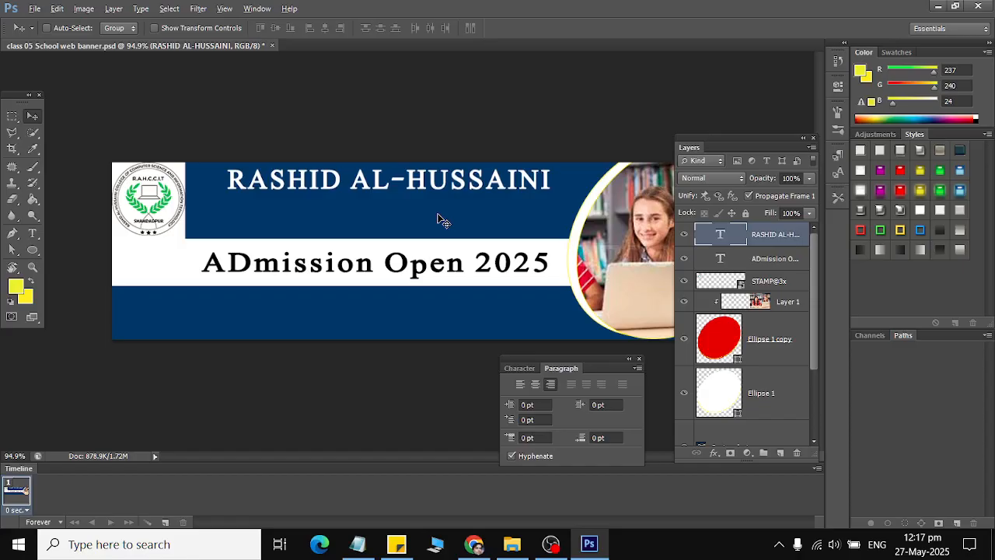
click(32, 233)
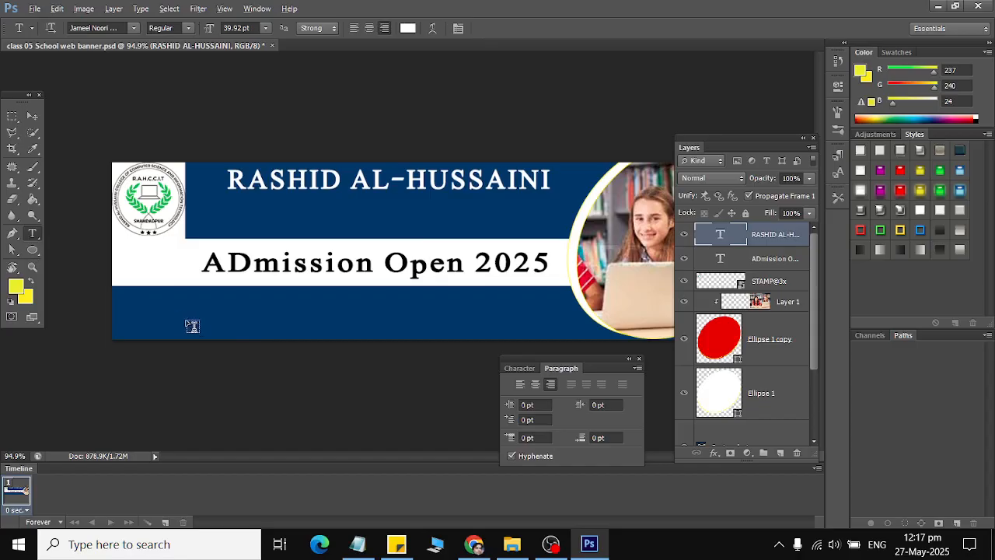
Place watsapp logo.png from the Documents > latest folder into the banner.
click(36, 9)
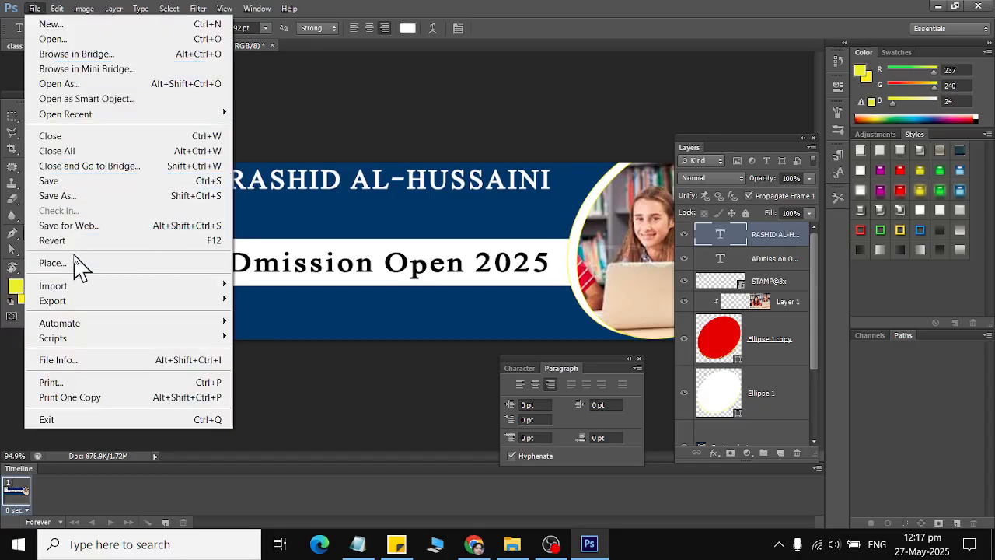
click(76, 262)
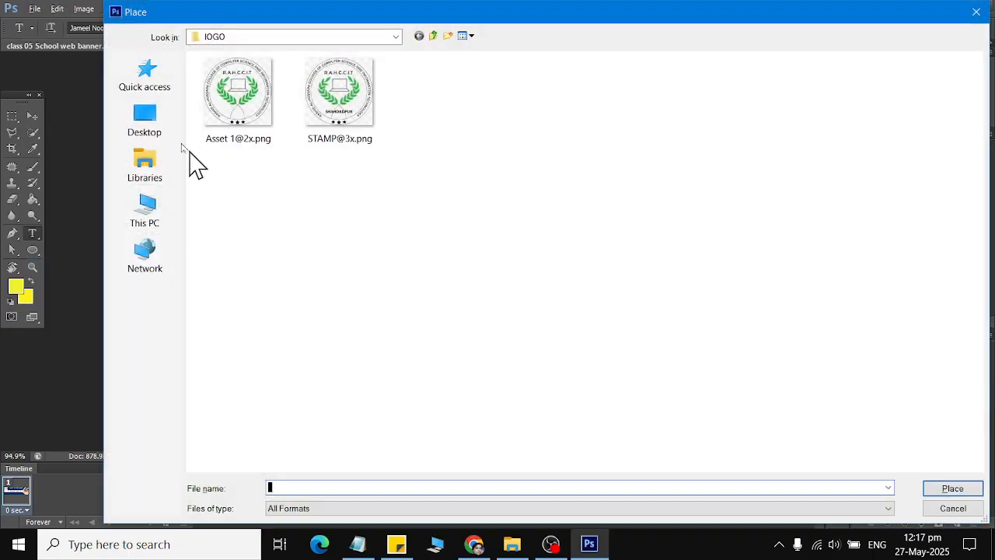
click(236, 36)
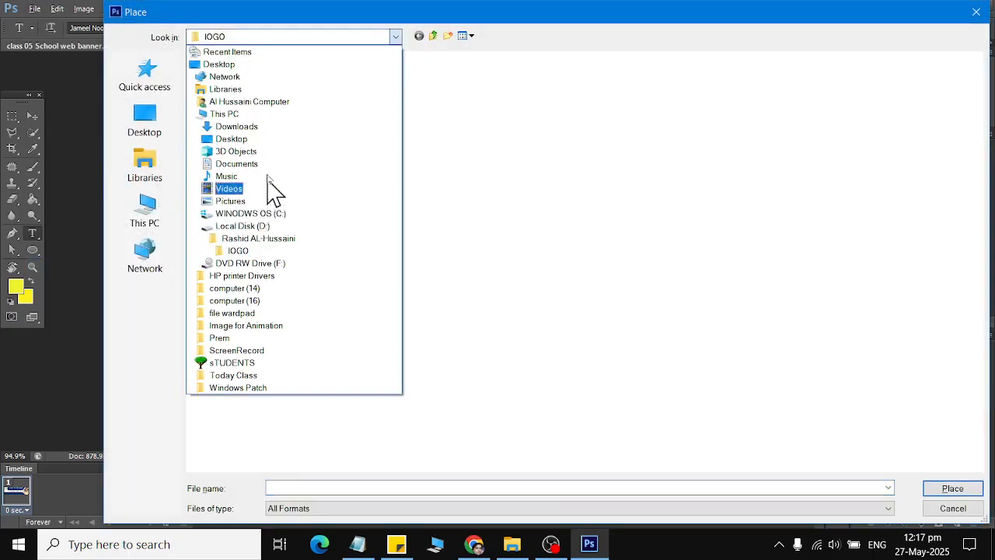
click(272, 165)
click(275, 165)
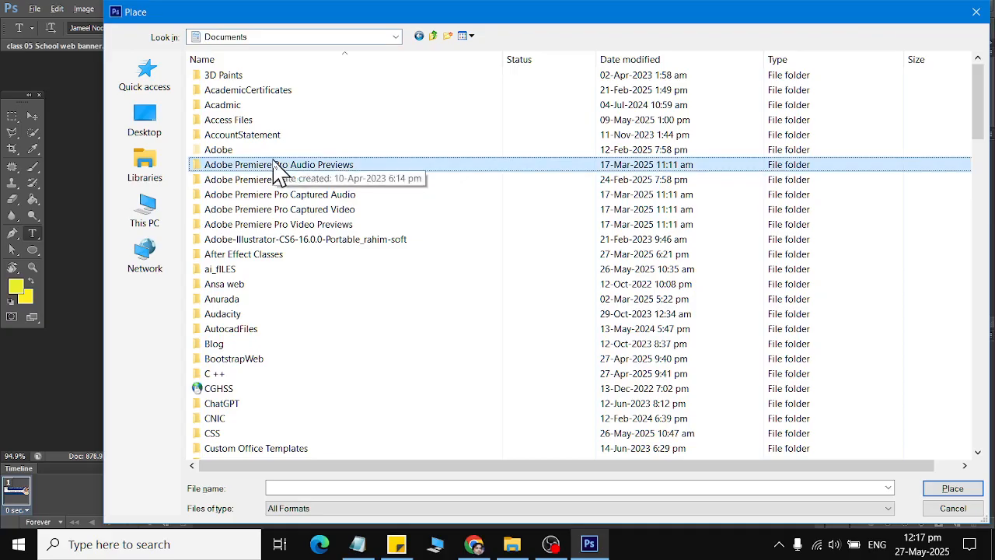
text(latest)
key(Return)
scroll(275, 172, down, 3)
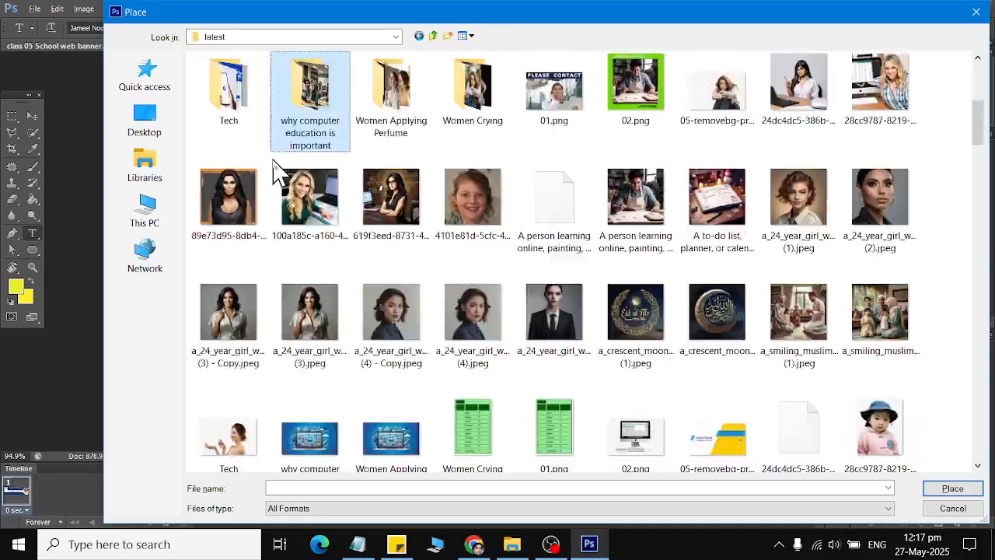
text(hatsapp logo 2.png)
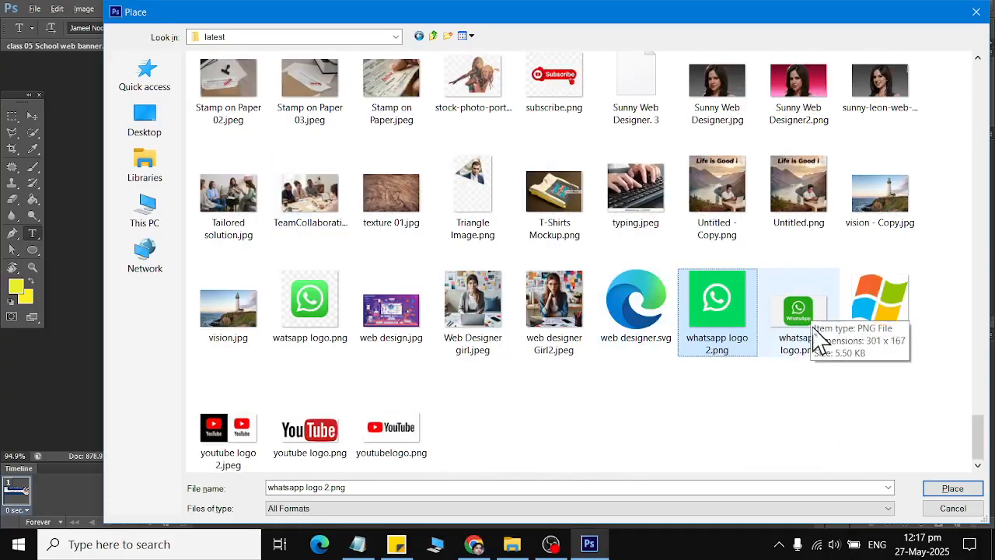
click(315, 303)
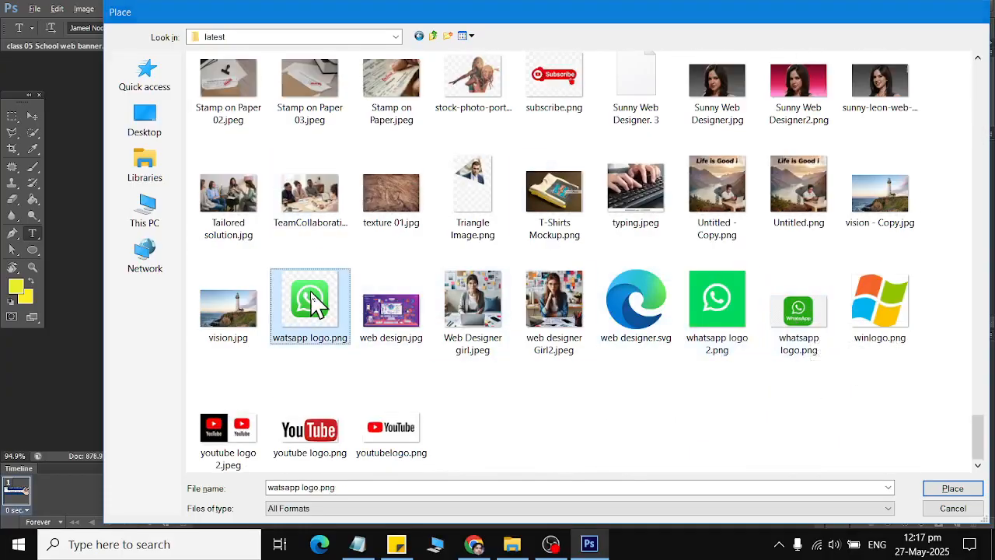
double_click(315, 304)
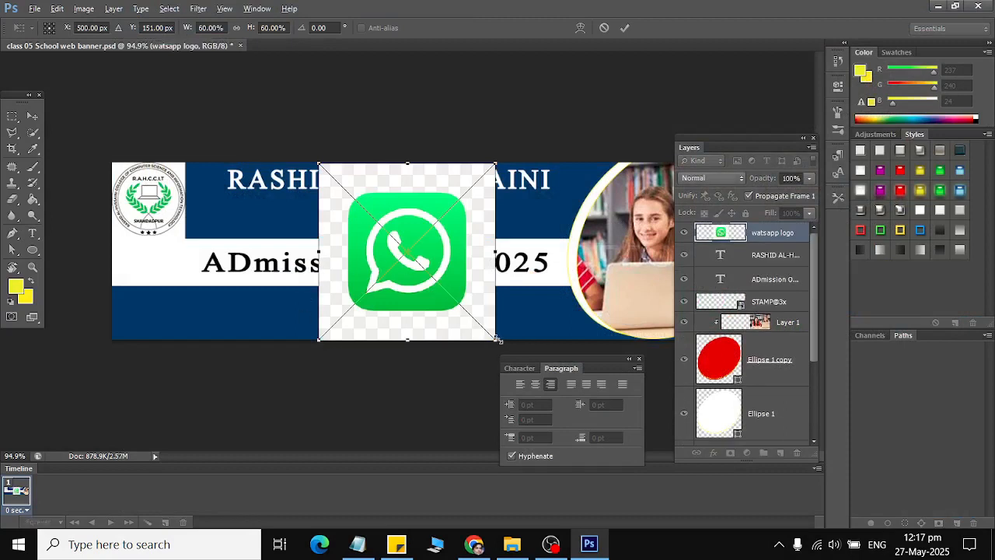
Confirm the WhatsApp logo placement and start a straight-edged selection near the logo's top.
click(14, 150)
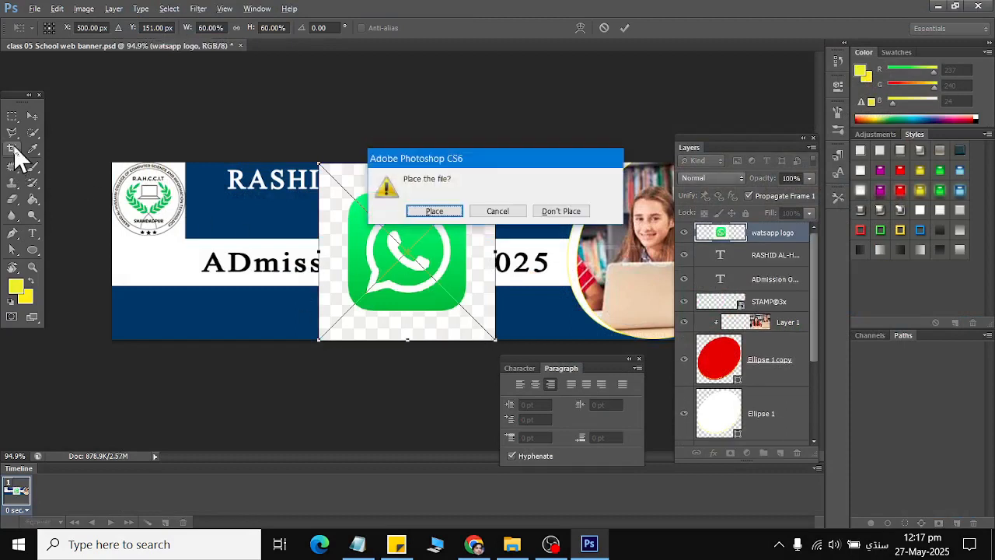
click(434, 210)
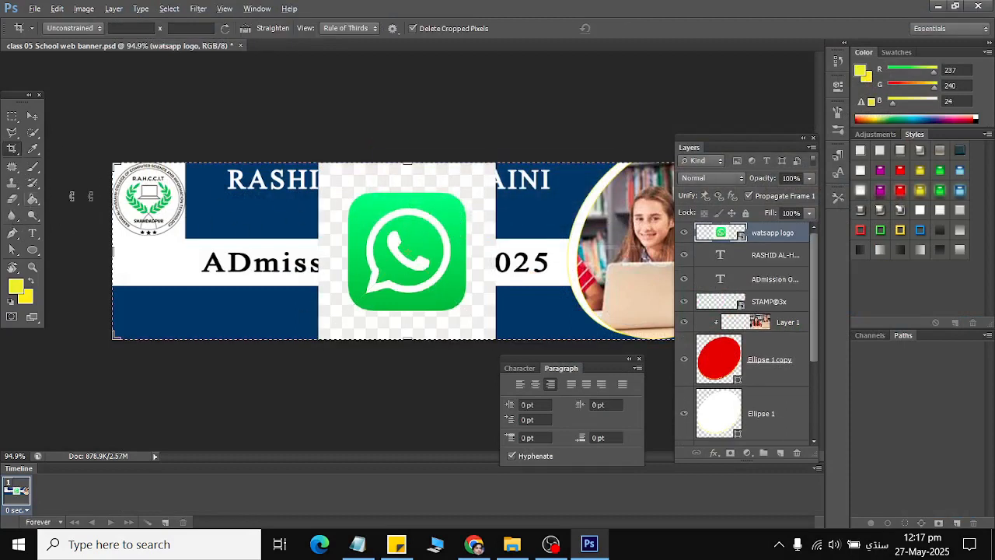
click(11, 132)
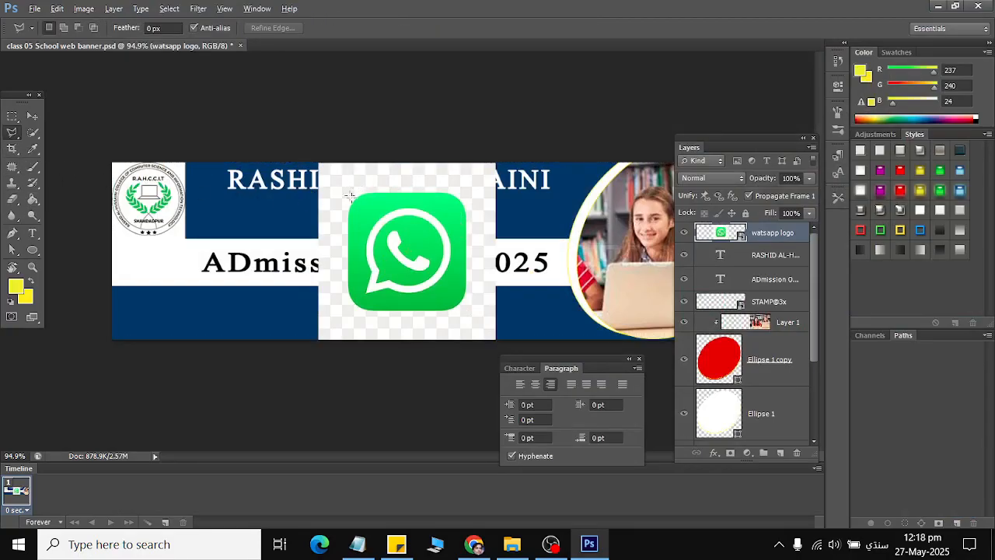
click(405, 196)
Use the standard Crop tool to draw a crop box over the banner and commit it.
right_click(11, 144)
click(11, 148)
right_click(27, 150)
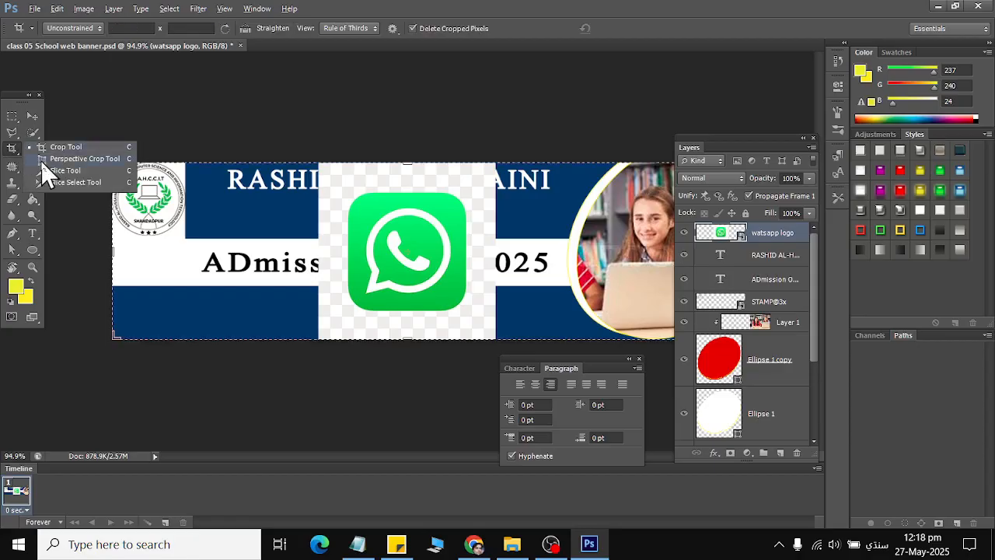
click(67, 148)
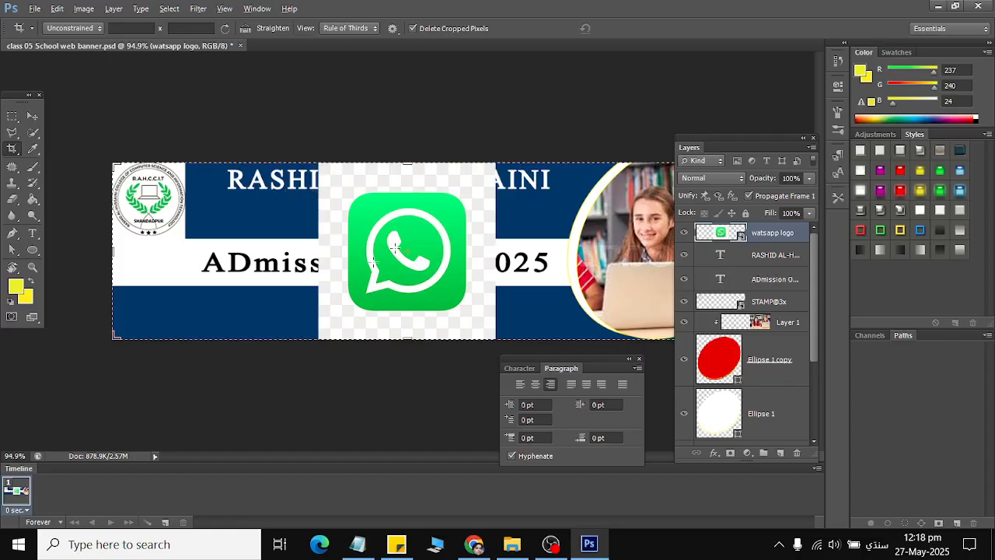
click(349, 216)
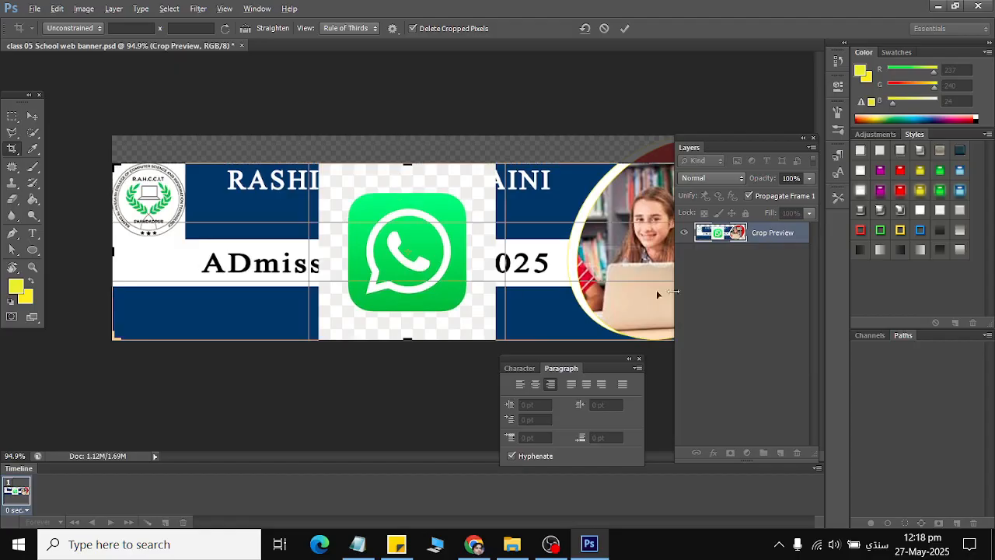
key(Return)
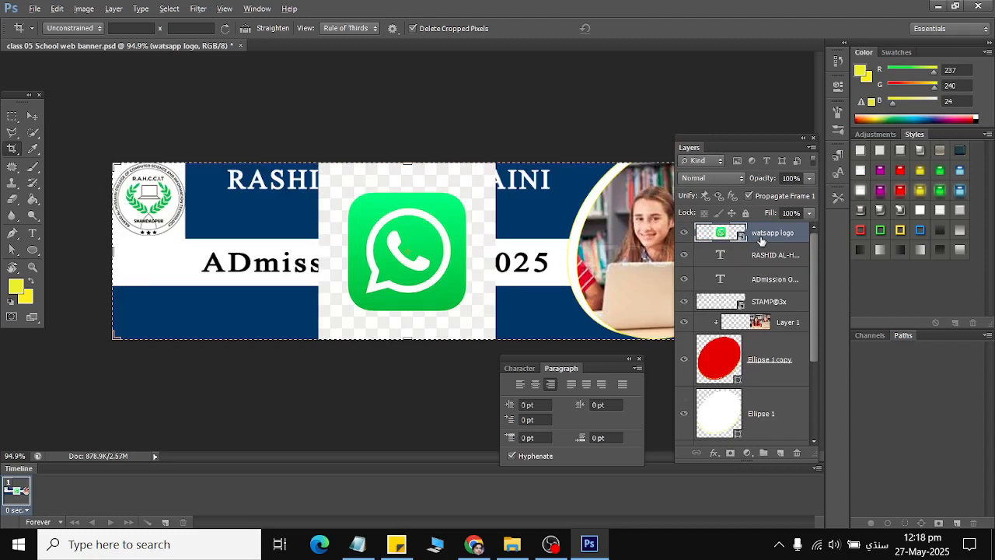
Reselect the watsapp logo layer in the Layers panel after briefly selecting STAMP@3x.
click(14, 146)
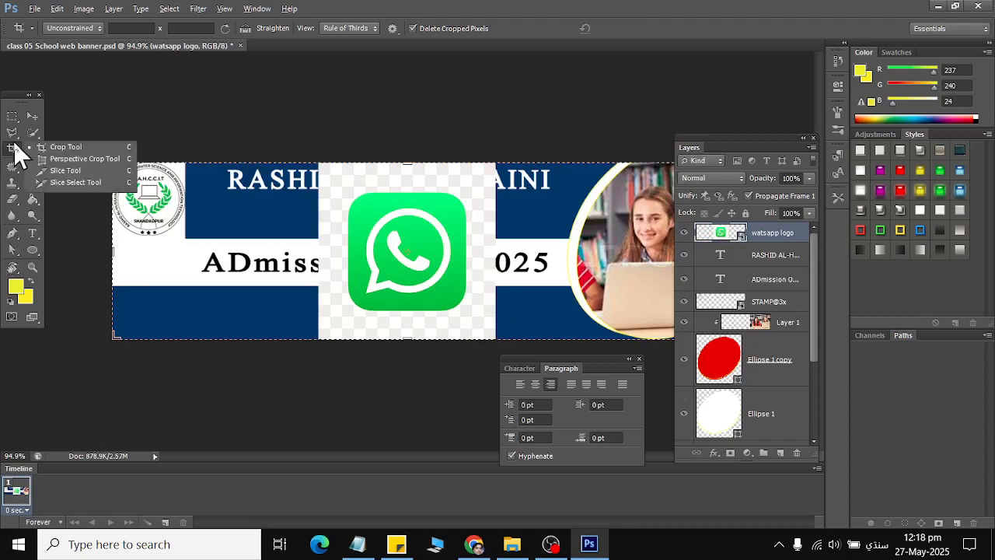
click(560, 286)
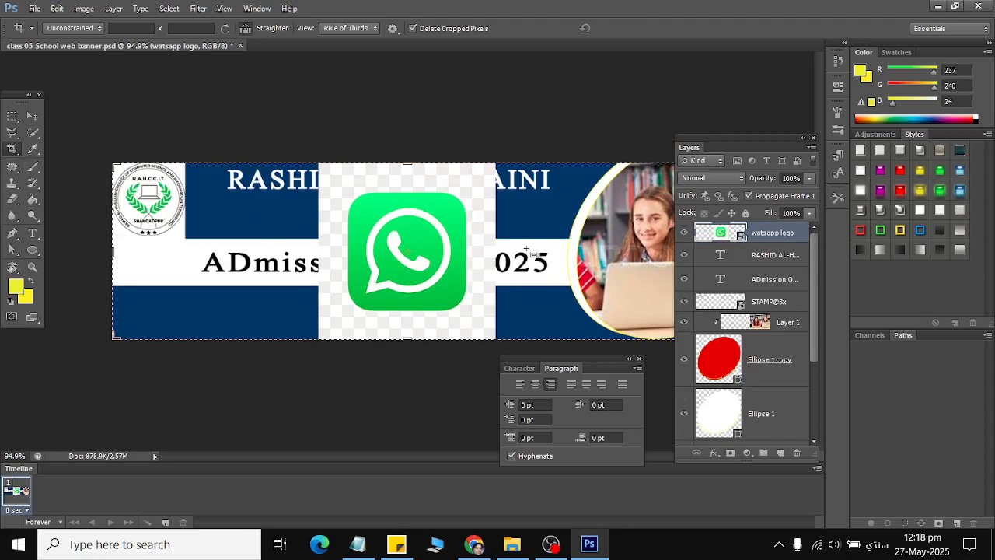
click(771, 296)
click(762, 237)
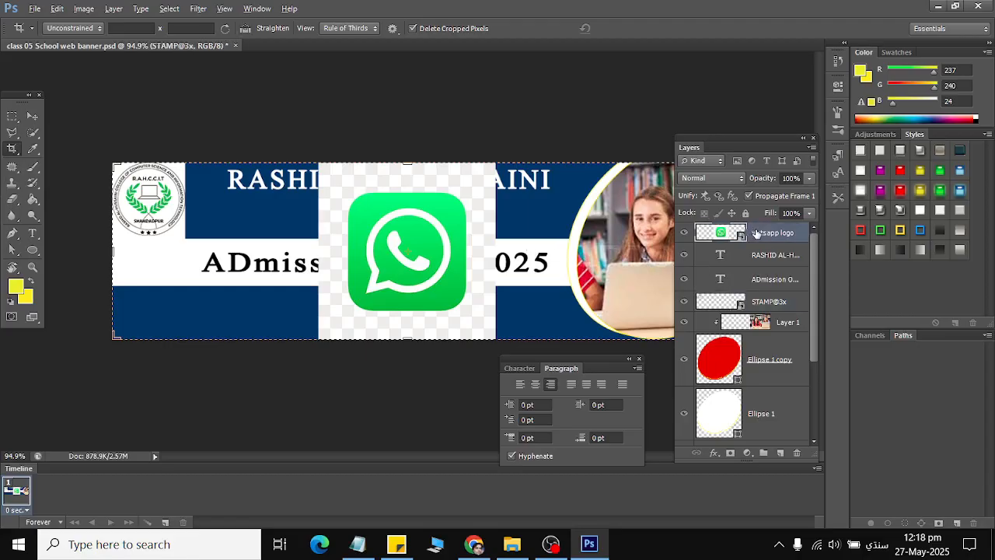
scroll(755, 381, down, 3)
scroll(723, 326, up, 3)
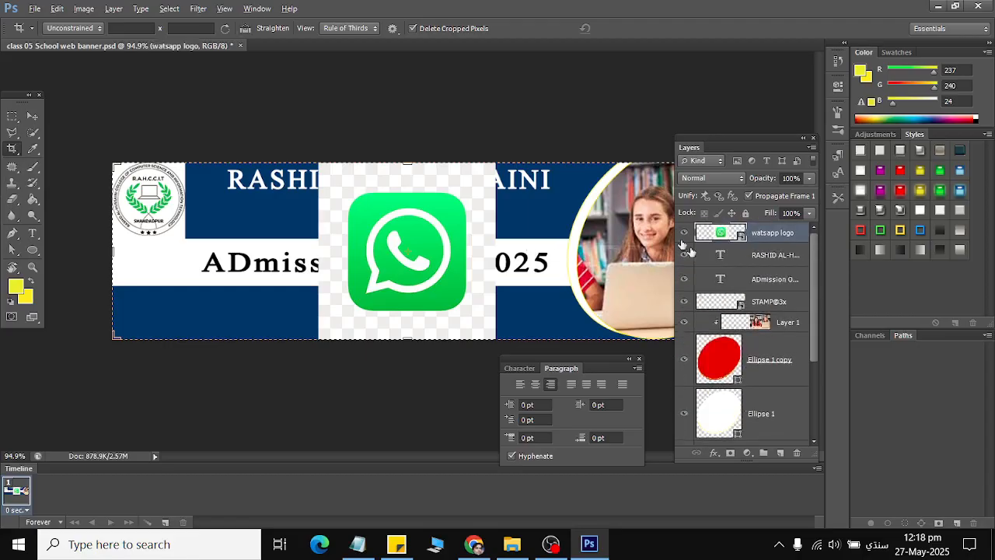
click(12, 132)
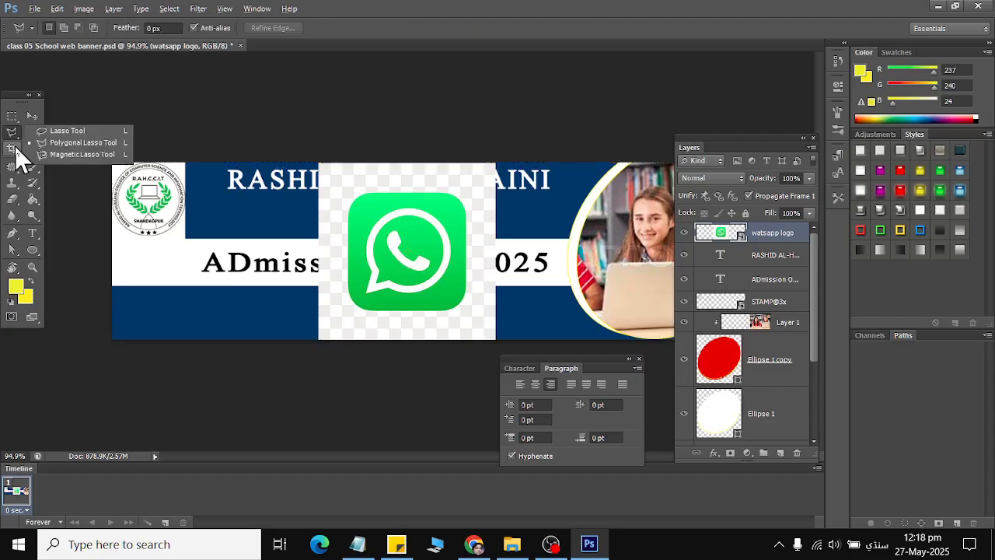
click(13, 150)
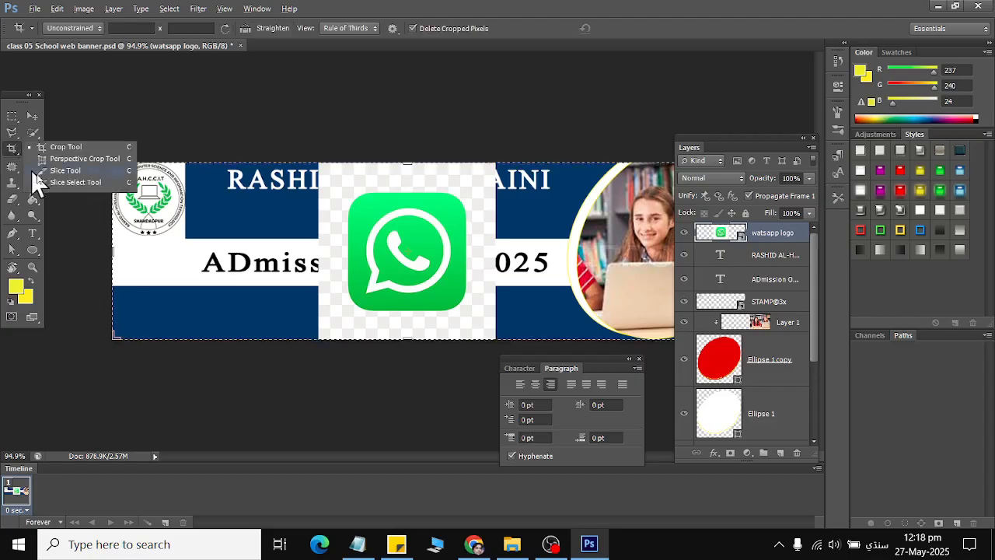
click(103, 157)
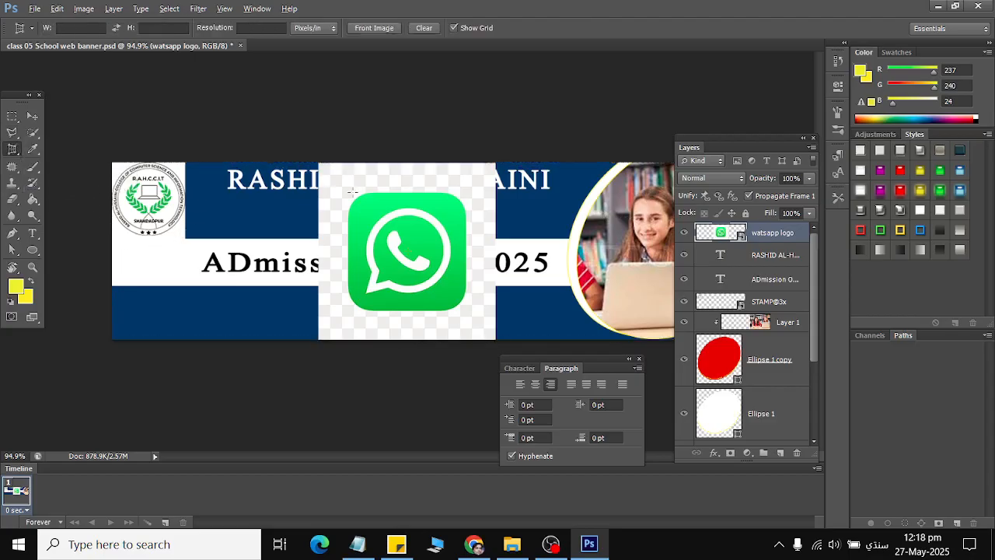
click(352, 192)
click(477, 214)
click(33, 154)
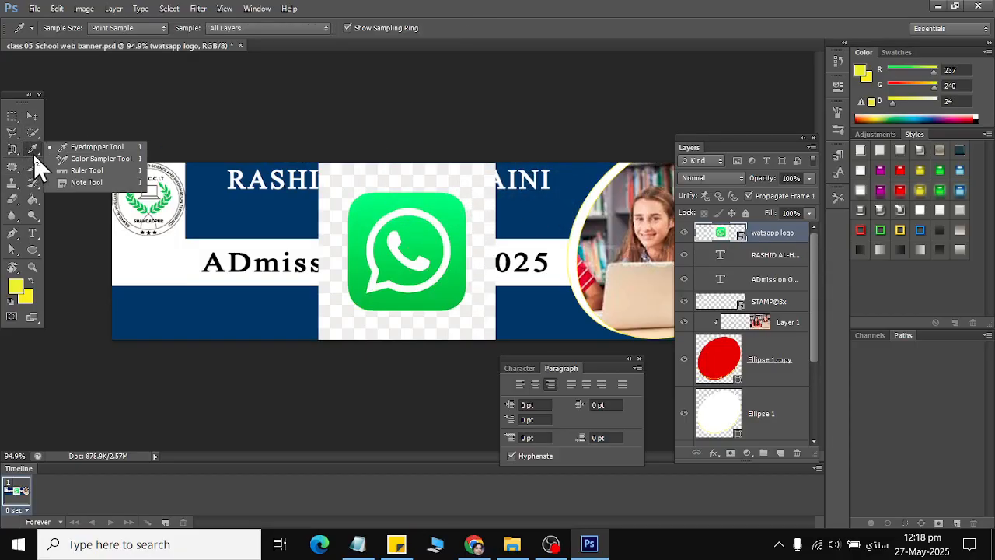
click(31, 130)
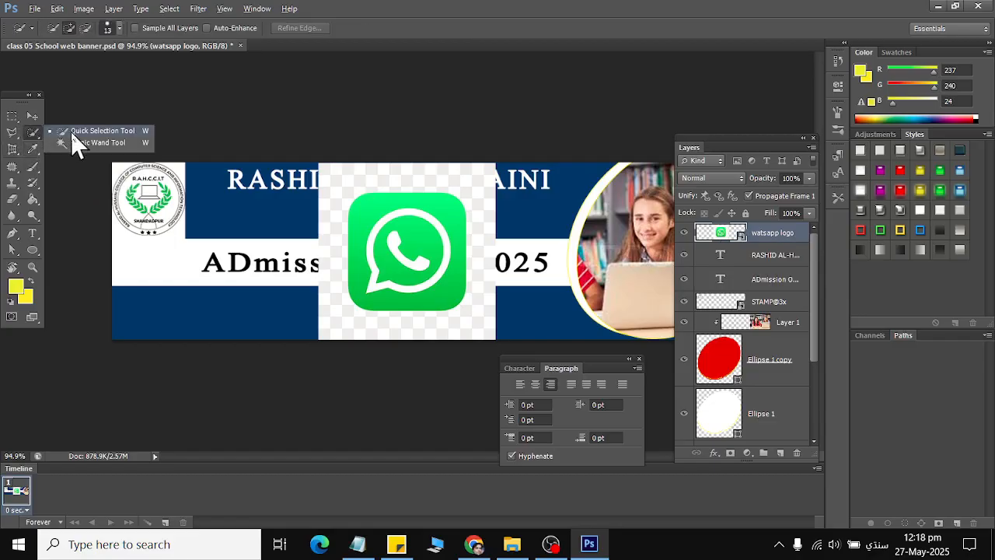
click(71, 133)
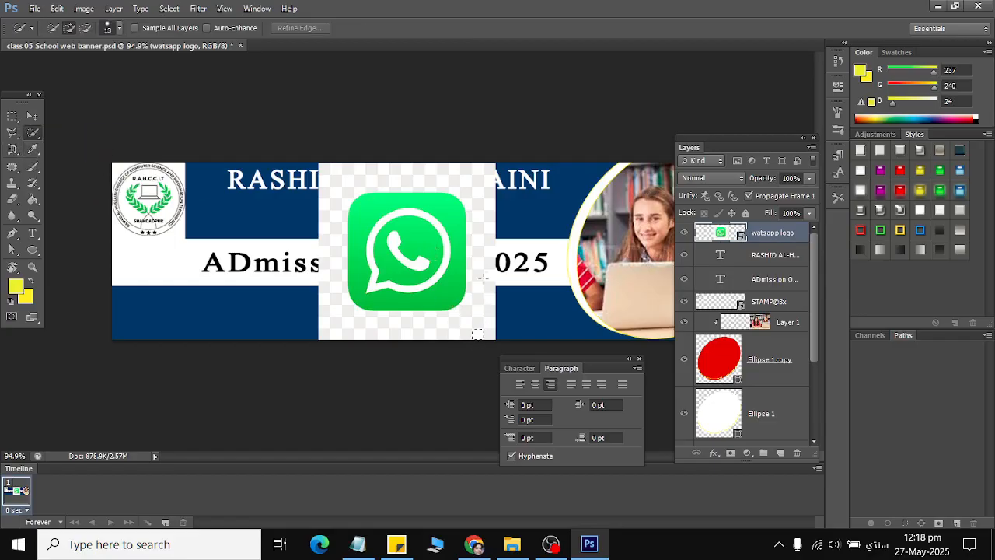
drag(482, 219, 474, 183)
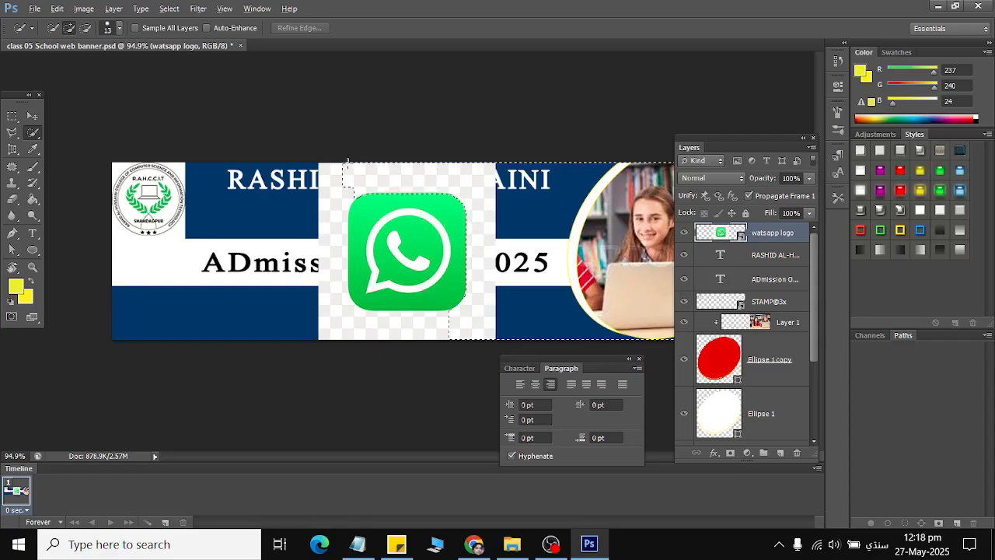
mouse_move(348, 162)
mouse_down()
mouse_move(325, 191)
mouse_move(321, 242)
mouse_up()
click(57, 10)
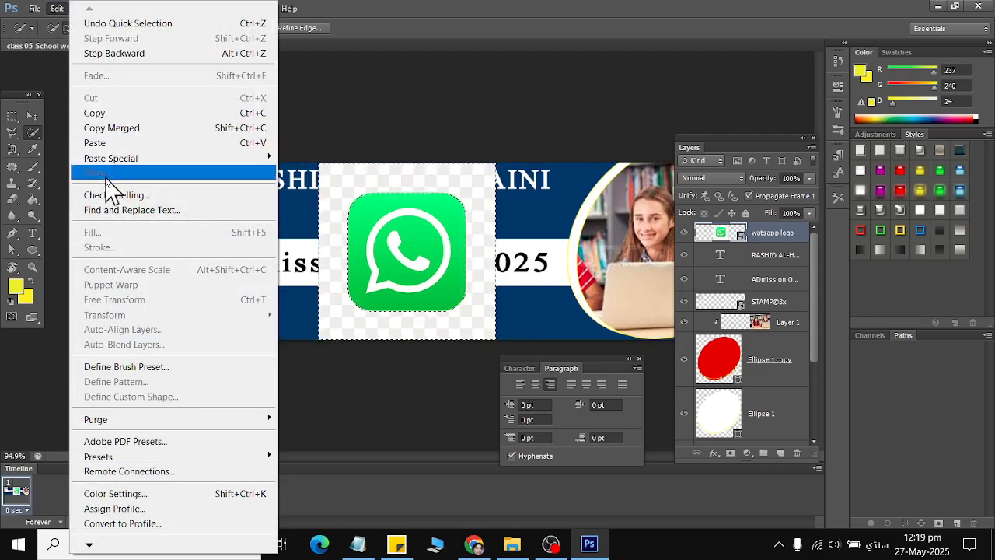
click(300, 4)
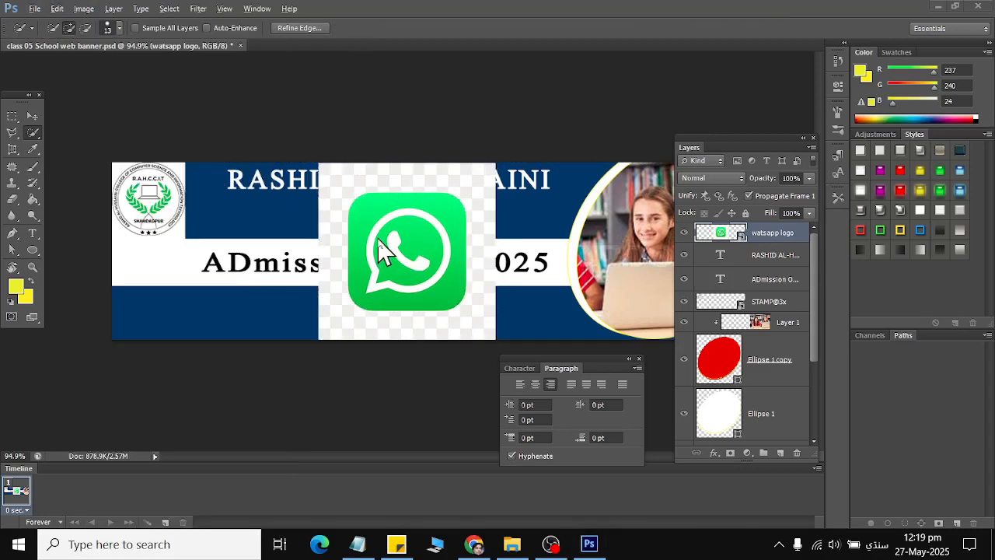
click(37, 130)
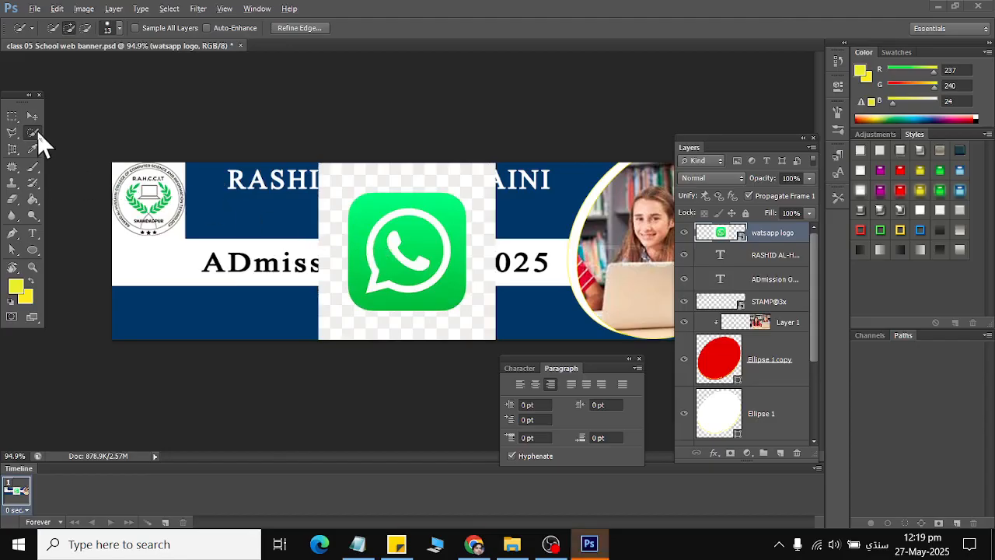